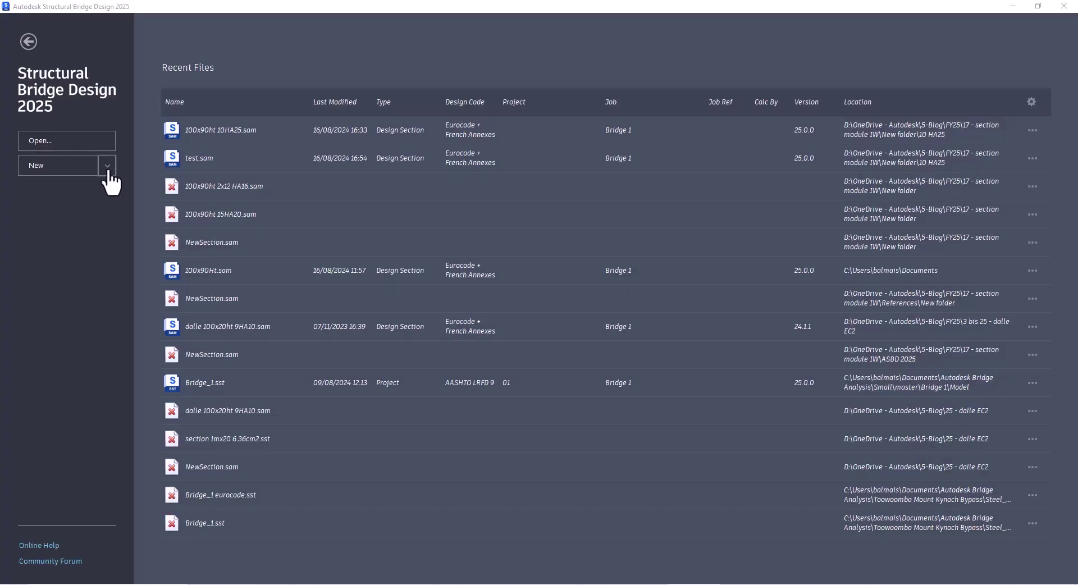
Create a new single design section project using Eurocode + French Annexes.
click(107, 169)
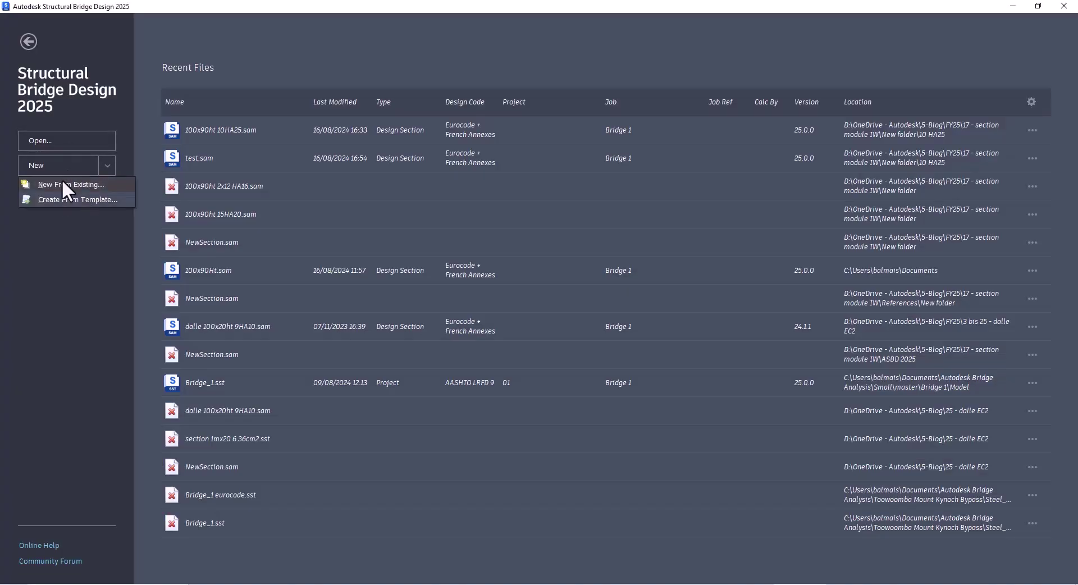
click(61, 231)
click(49, 167)
click(464, 267)
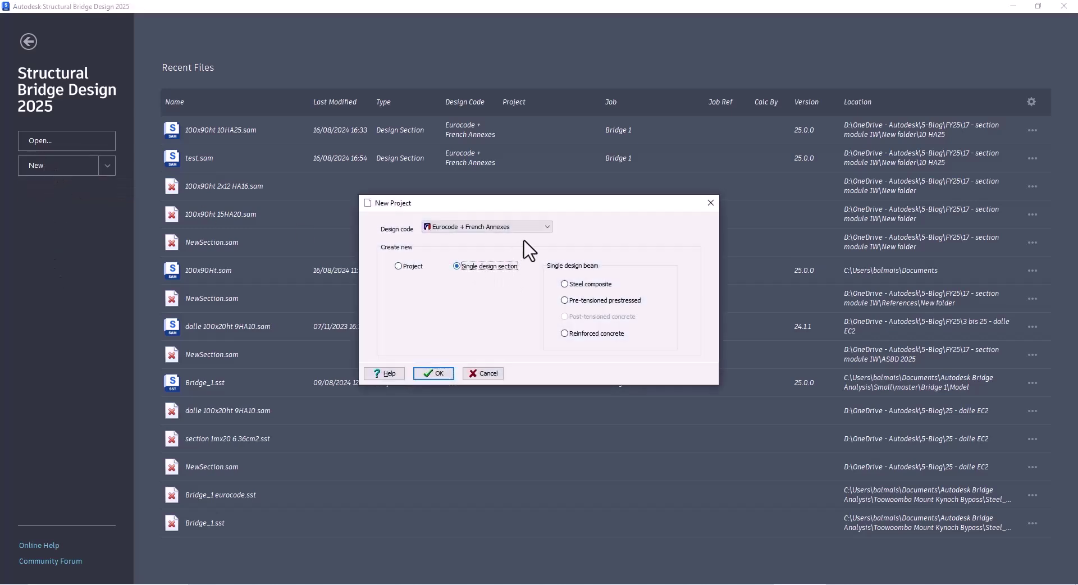
click(544, 227)
click(540, 228)
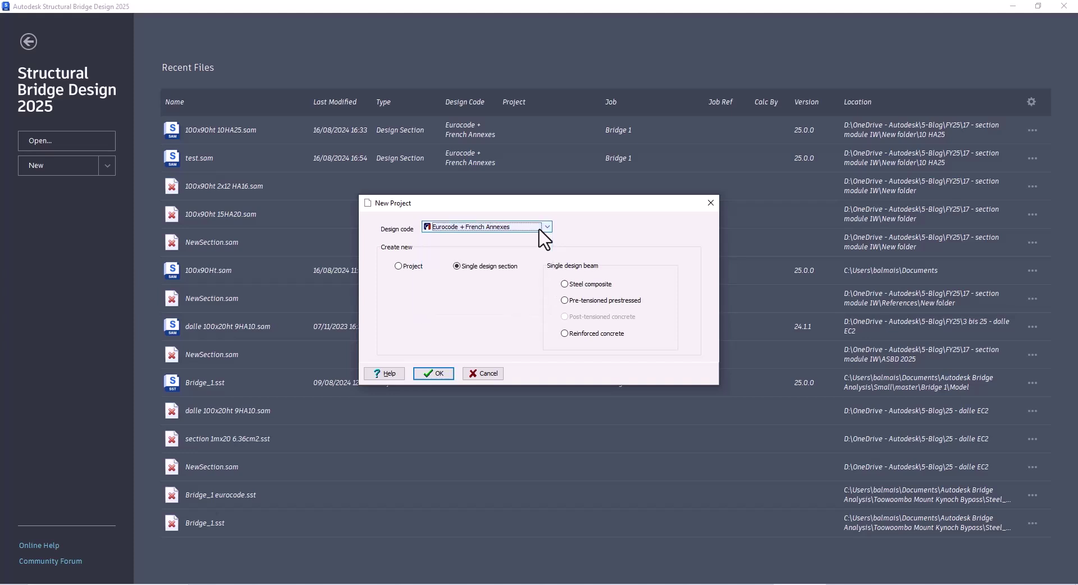
click(437, 368)
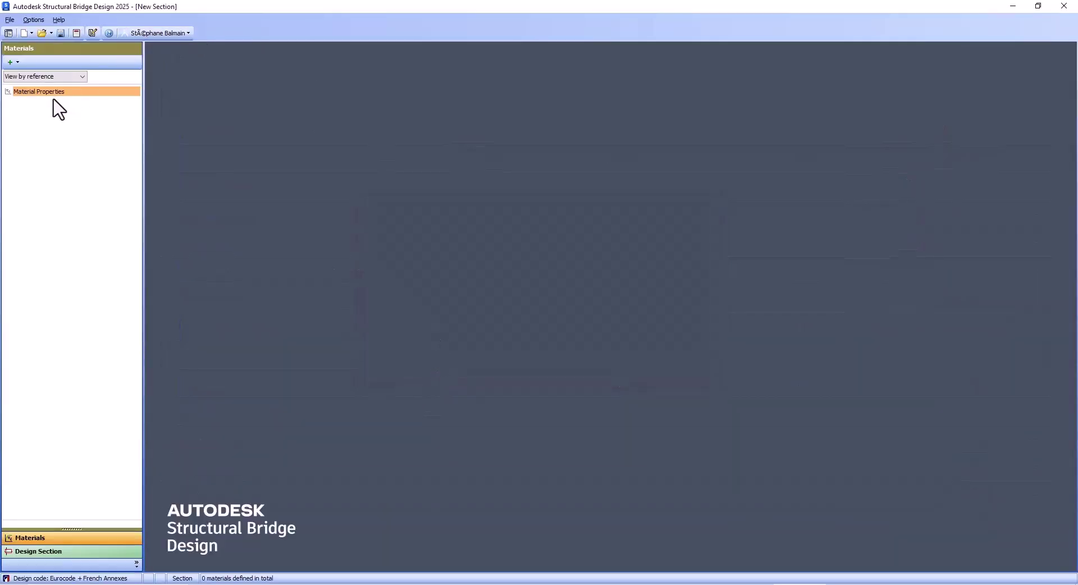
Add a parabola-rectangle concrete to EN 1992-1-1 with fck 25MPa (C25/30).
right_click(26, 90)
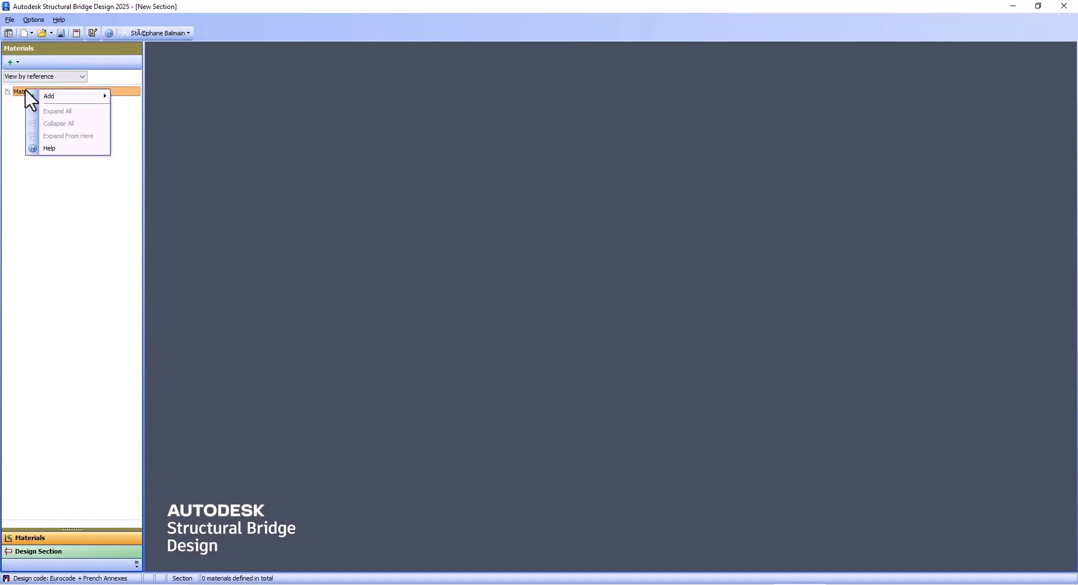
mouse_move(62, 96)
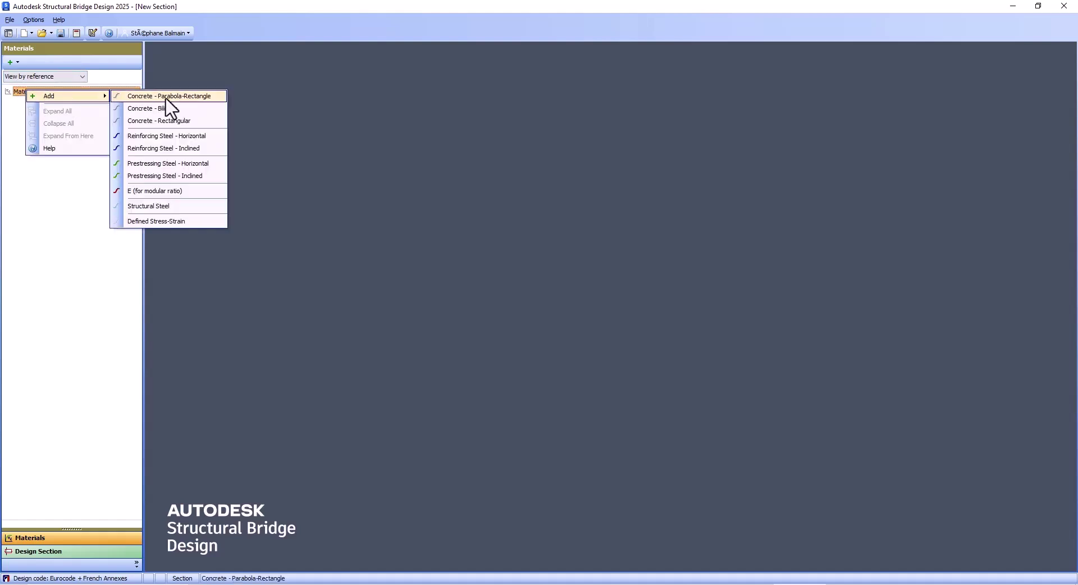
click(166, 97)
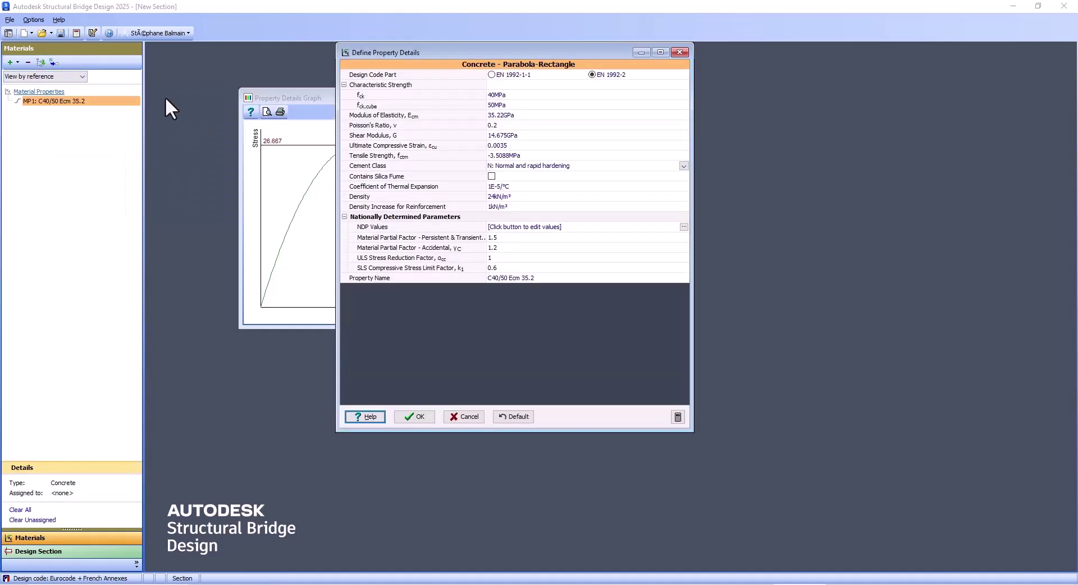
click(496, 75)
click(519, 95)
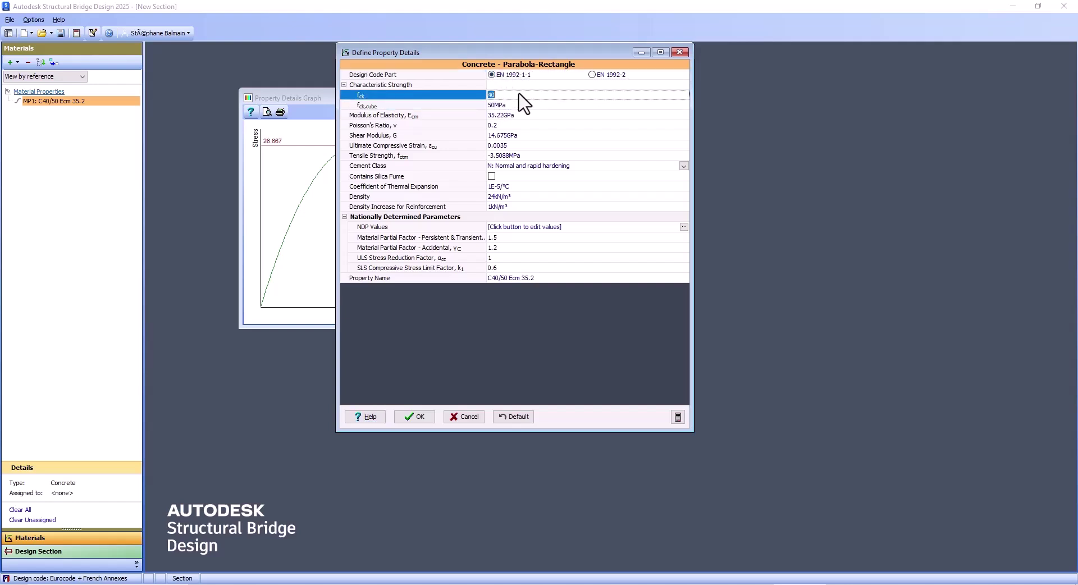
click(519, 105)
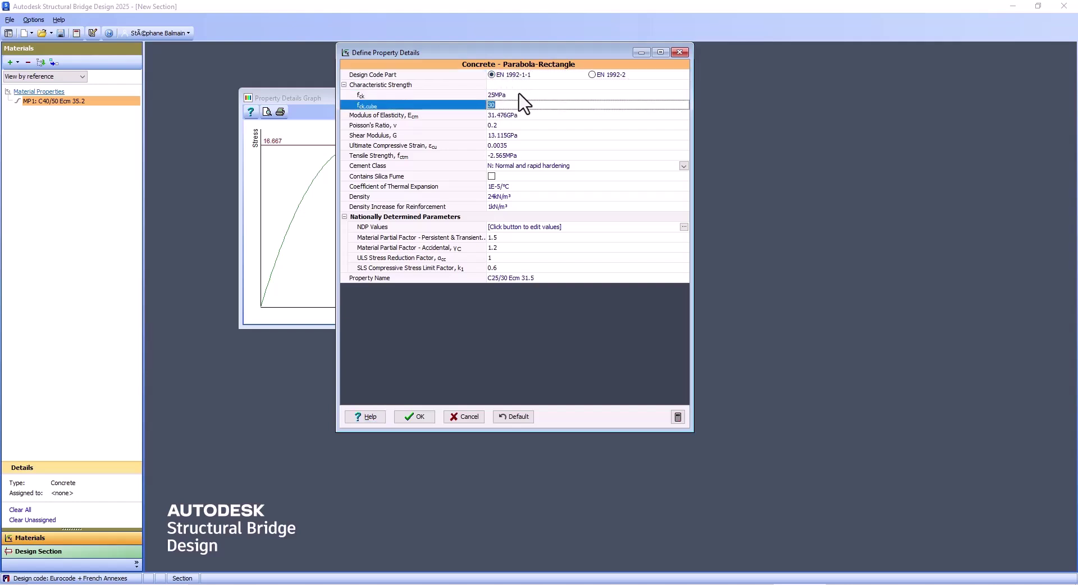
click(419, 418)
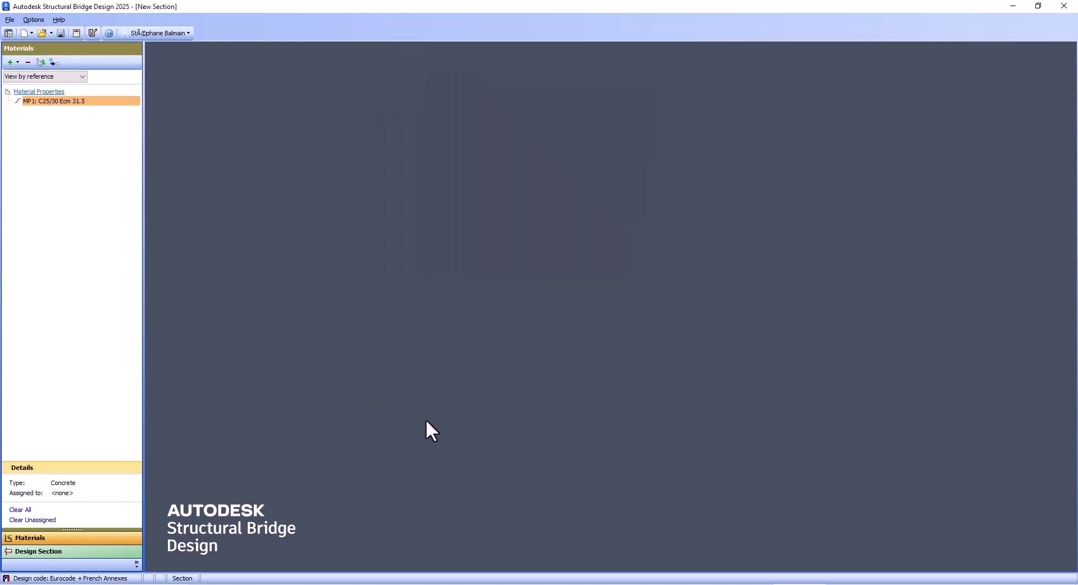
Add a horizontal Grade 500 reinforcing steel material.
click(10, 61)
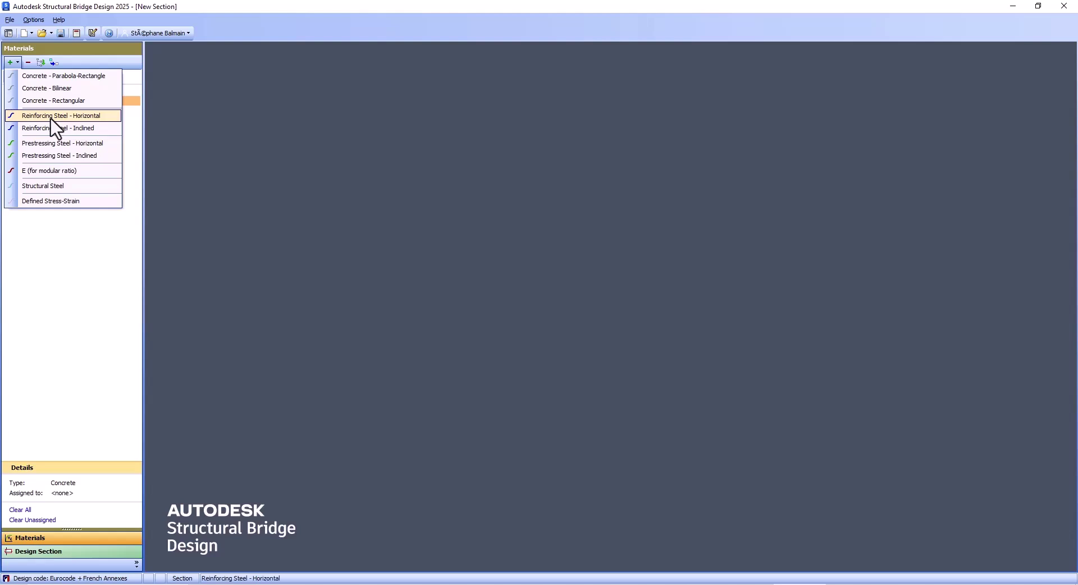
click(56, 115)
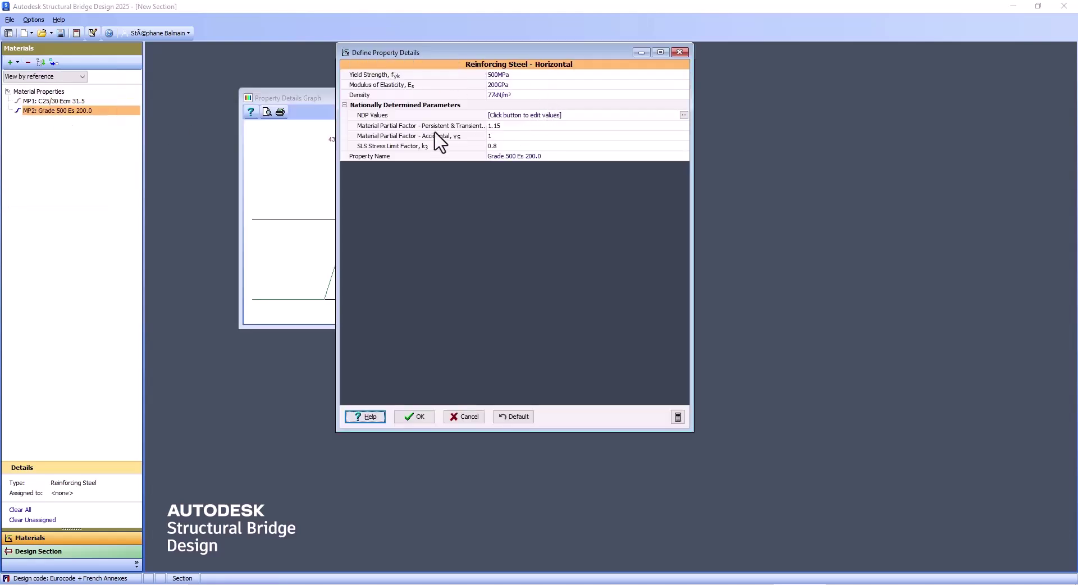
click(415, 418)
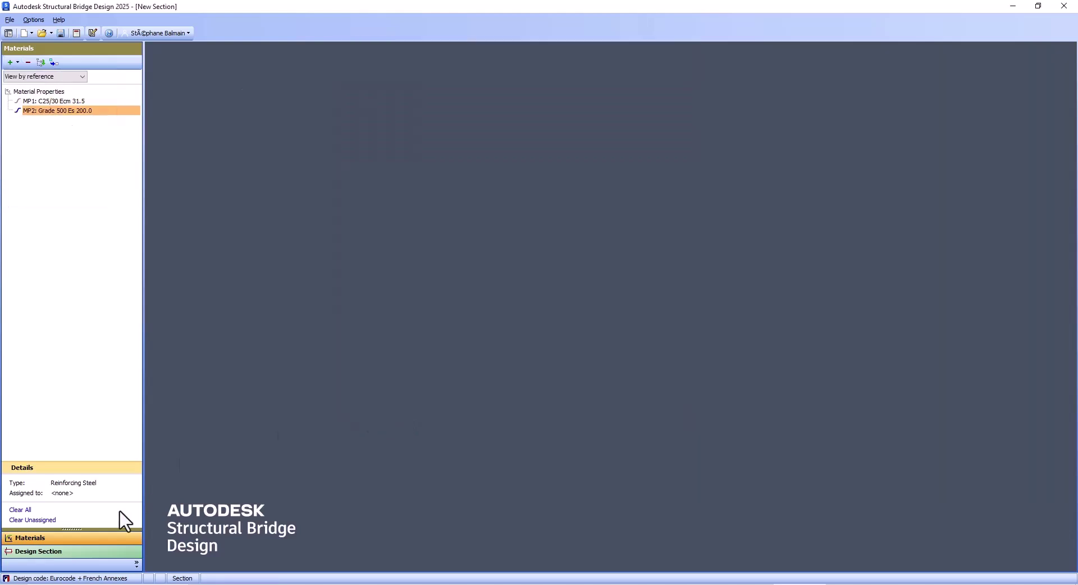
Add a parametric shape section element to the design section.
click(69, 552)
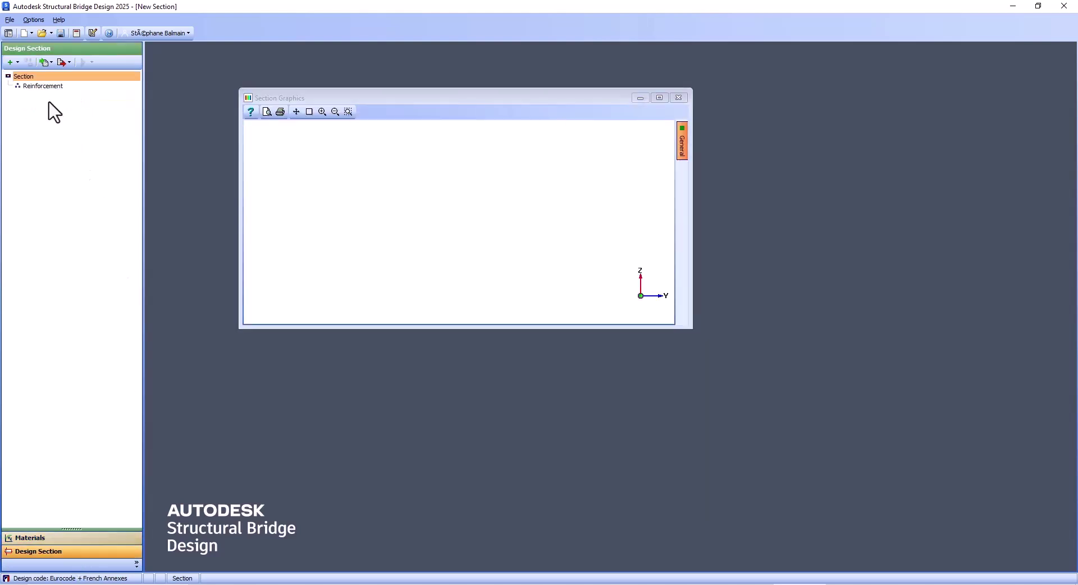
click(9, 63)
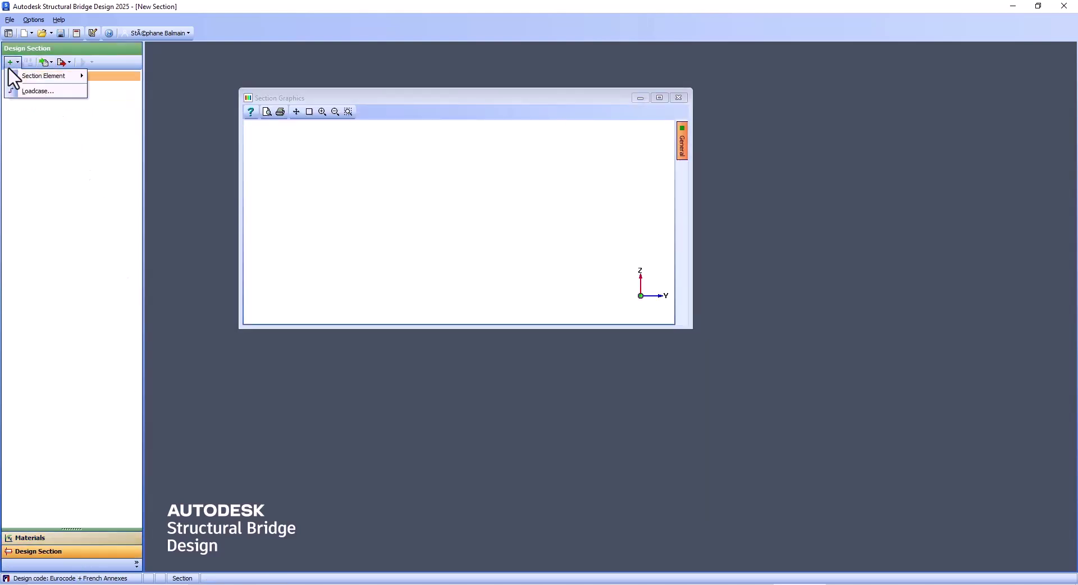
mouse_move(14, 78)
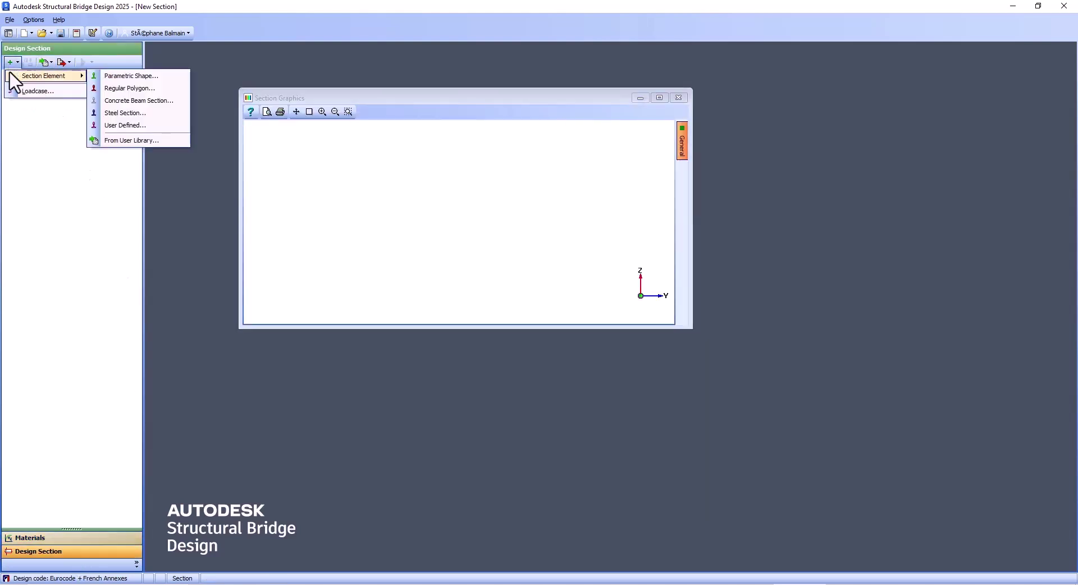
click(119, 79)
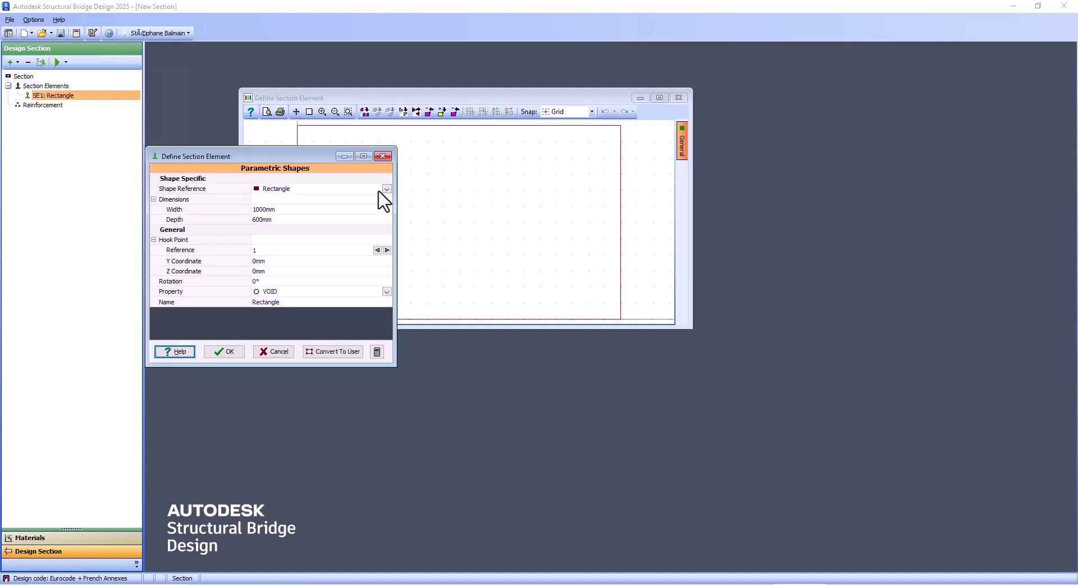
Cycle the shape through Circle, Annulus, Trapezoid and Open Box, then cancel the element.
click(387, 189)
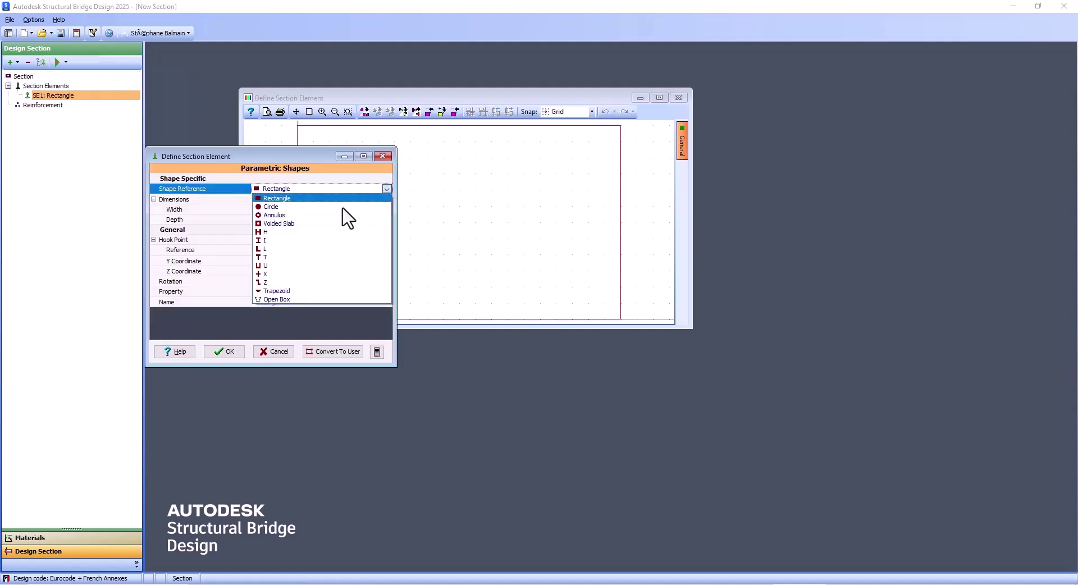
click(344, 207)
click(386, 189)
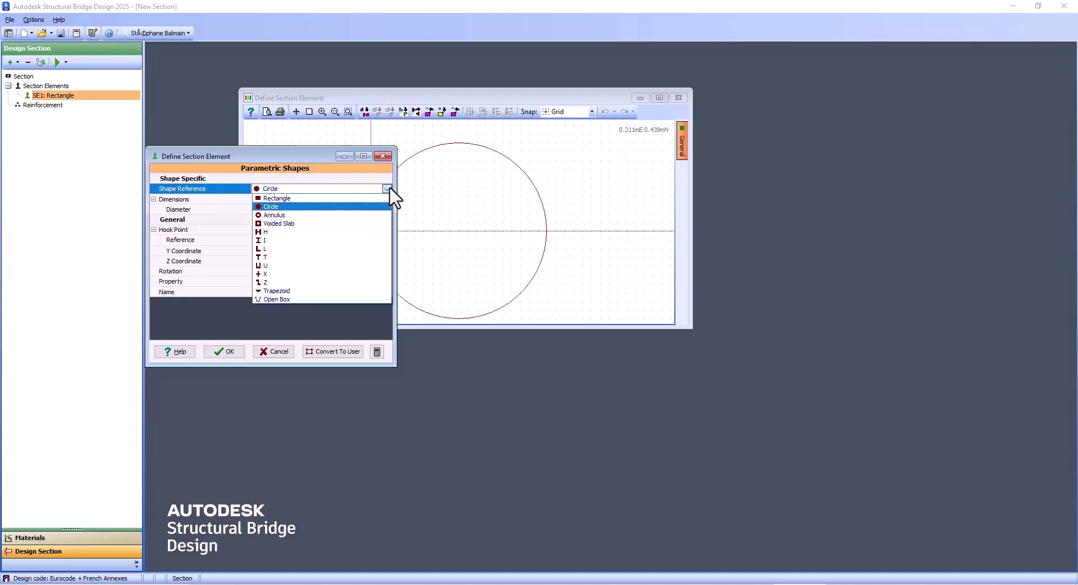
click(344, 212)
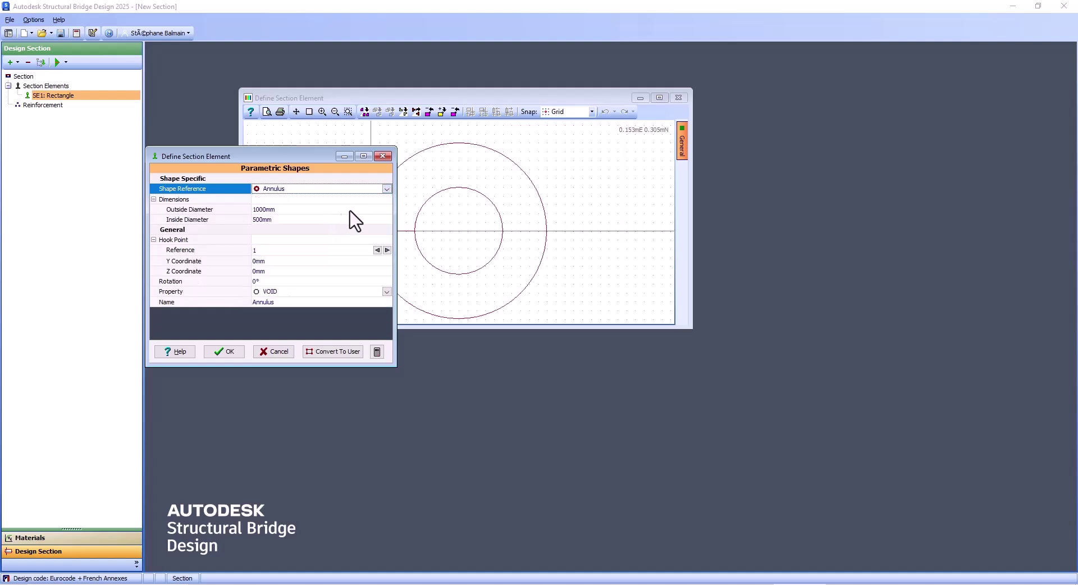
click(387, 189)
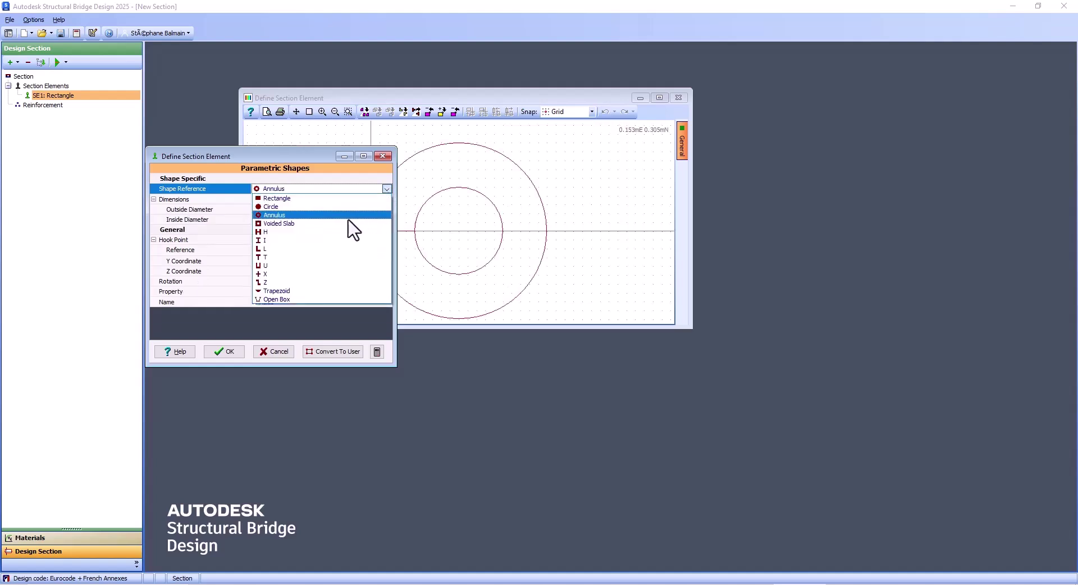
click(341, 290)
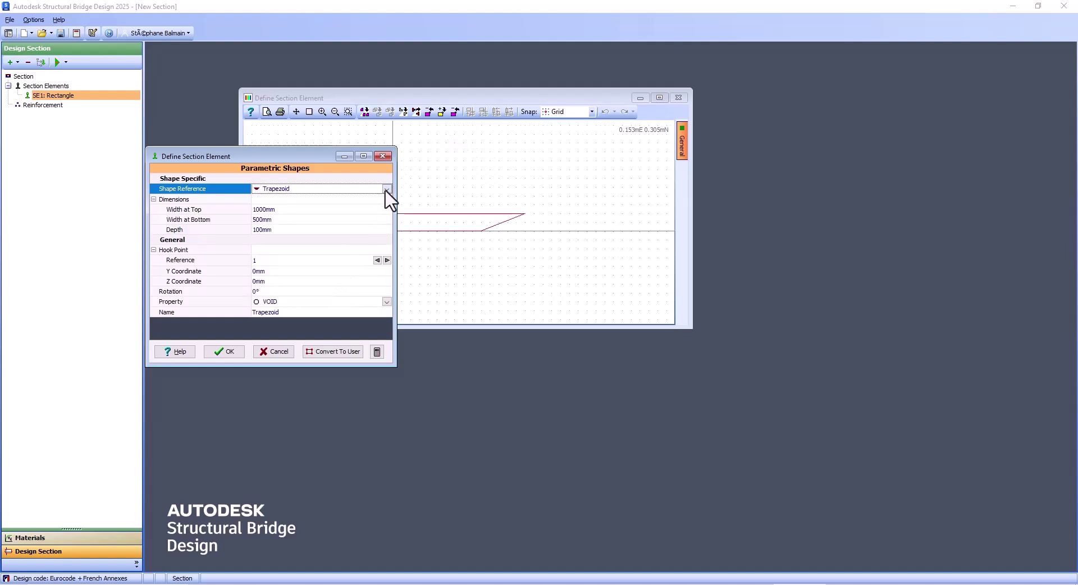
click(386, 190)
click(331, 301)
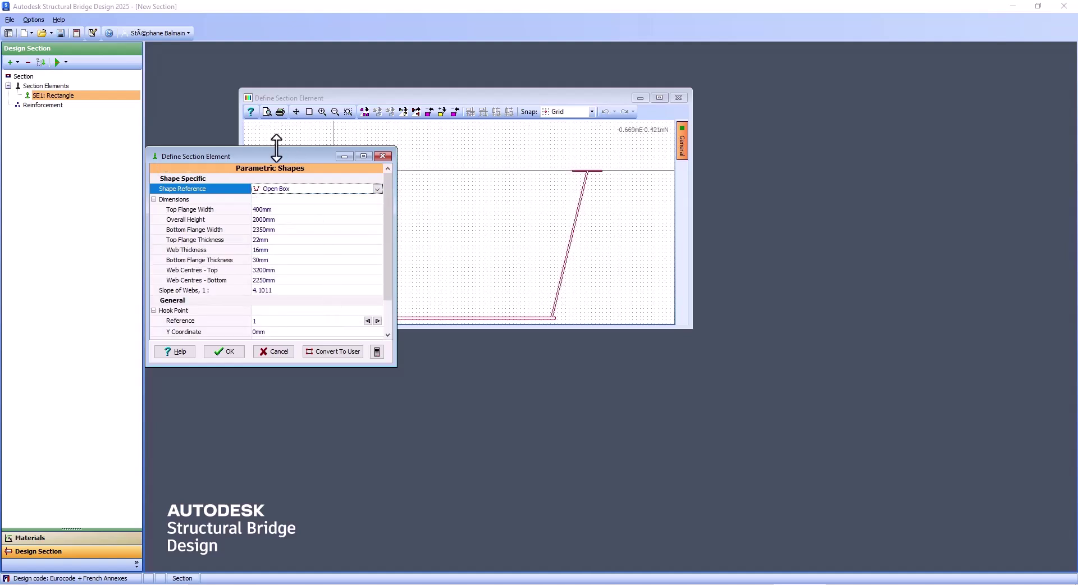
drag(206, 169, 778, 111)
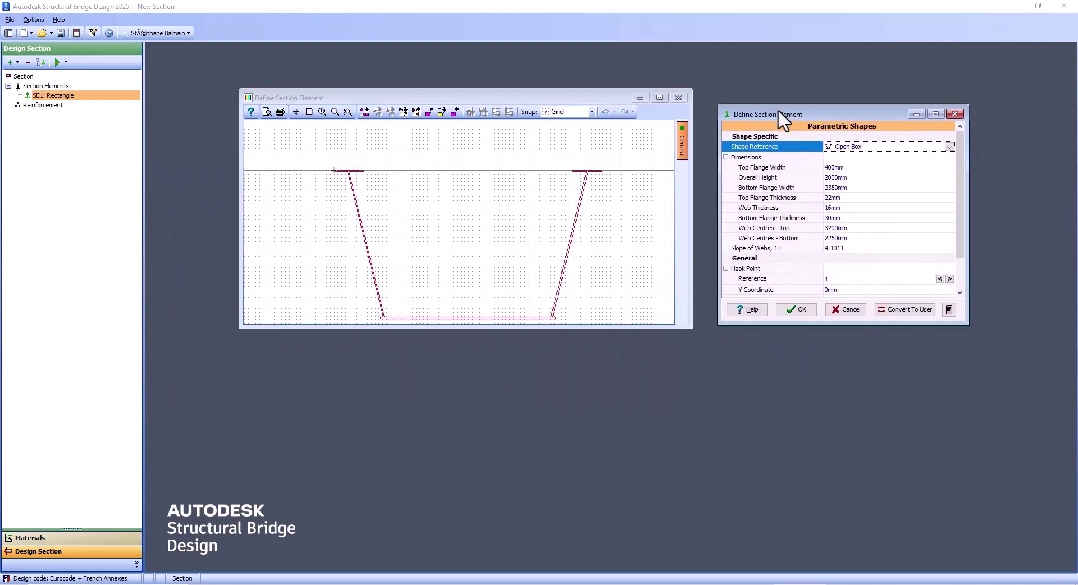
click(846, 309)
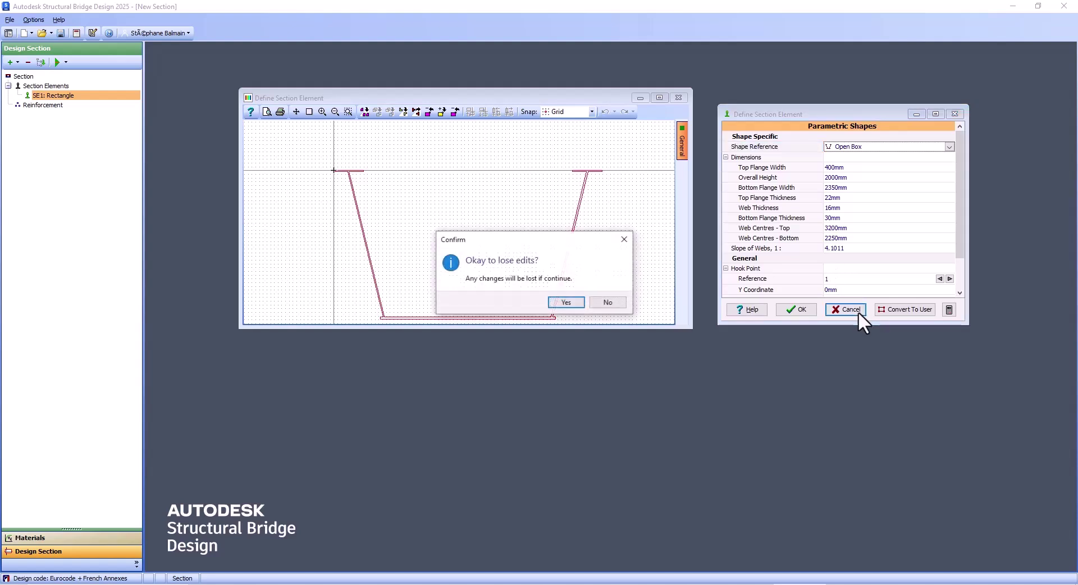
Confirm discarding the parametric shape and add a regular polygon section element.
click(561, 306)
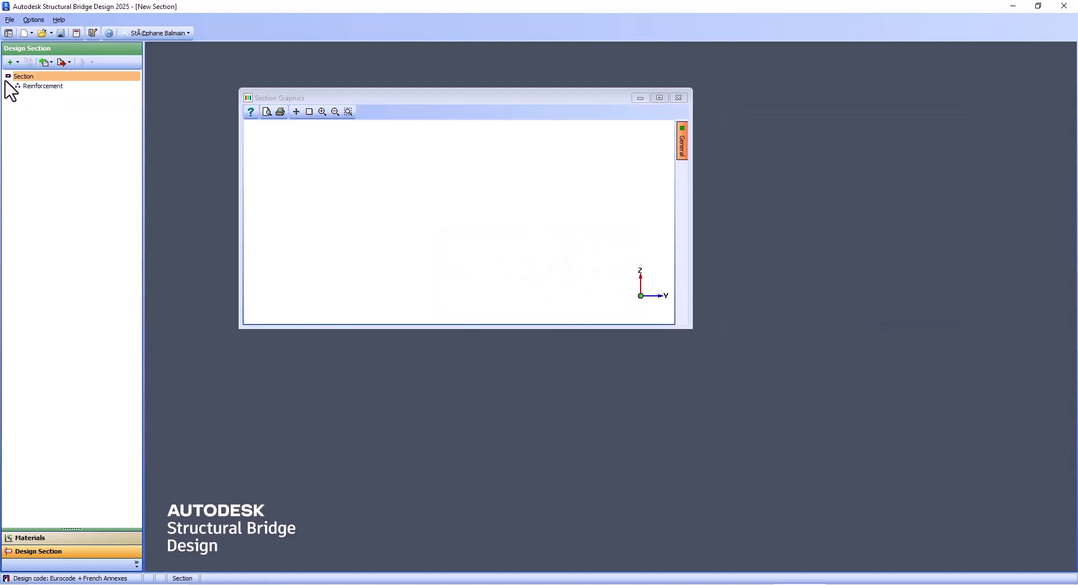
right_click(28, 74)
mouse_move(35, 80)
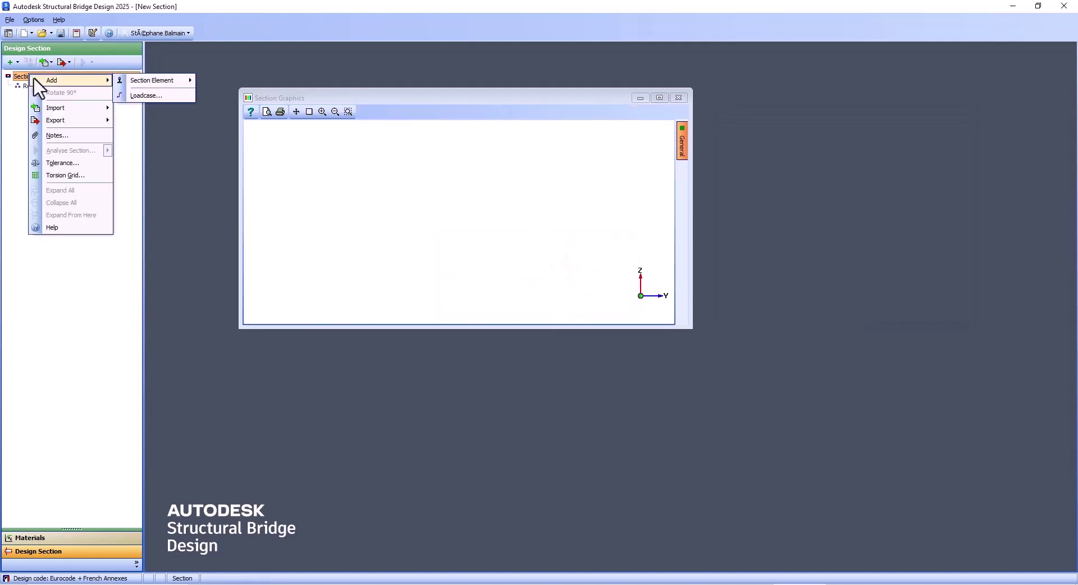
mouse_move(145, 89)
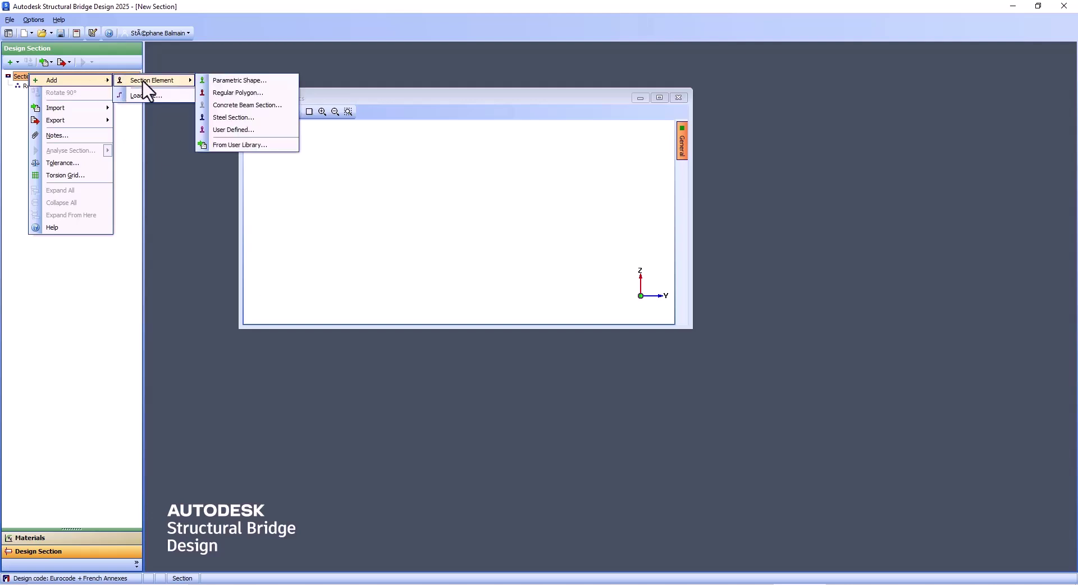
click(235, 94)
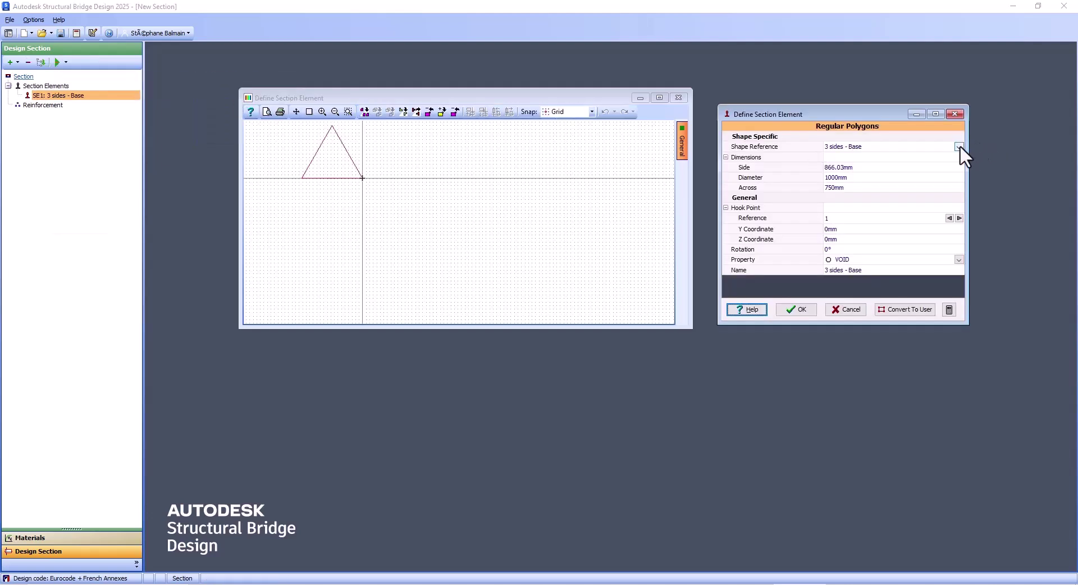
Set the polygon to 12 sides - Apex, then cancel and confirm discarding it.
click(959, 146)
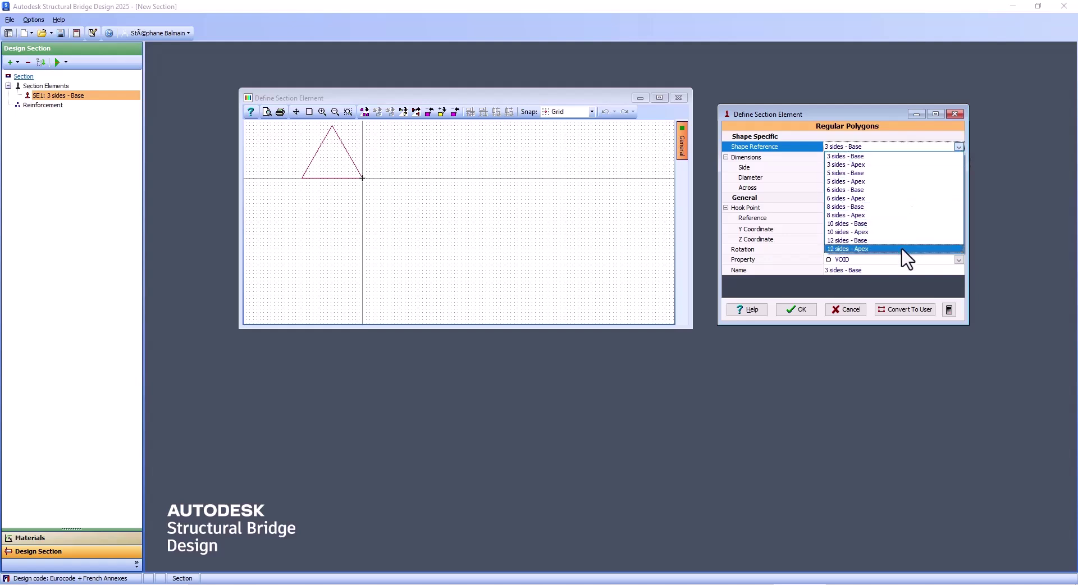
click(905, 248)
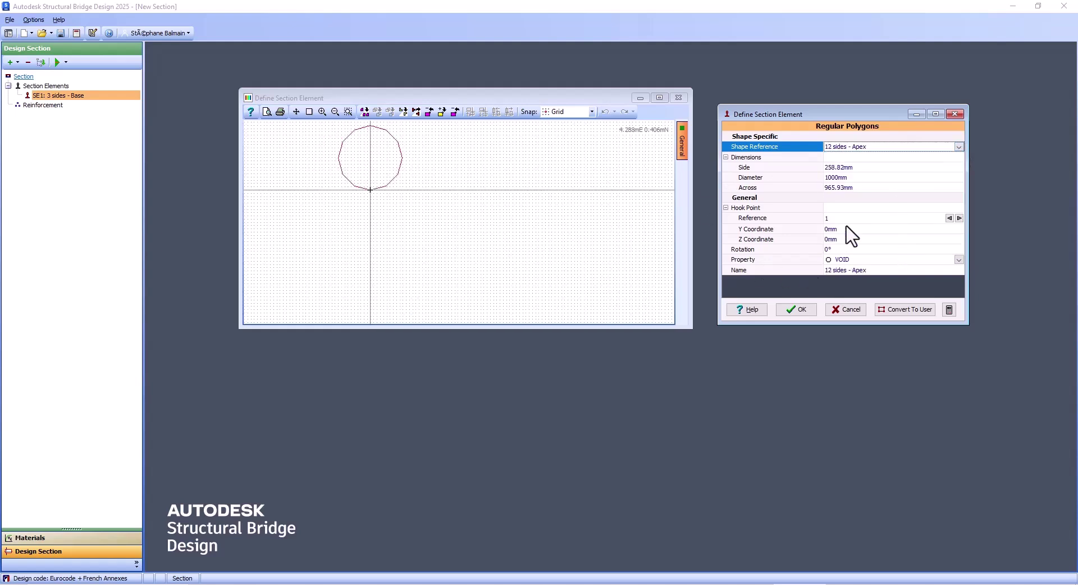
click(838, 310)
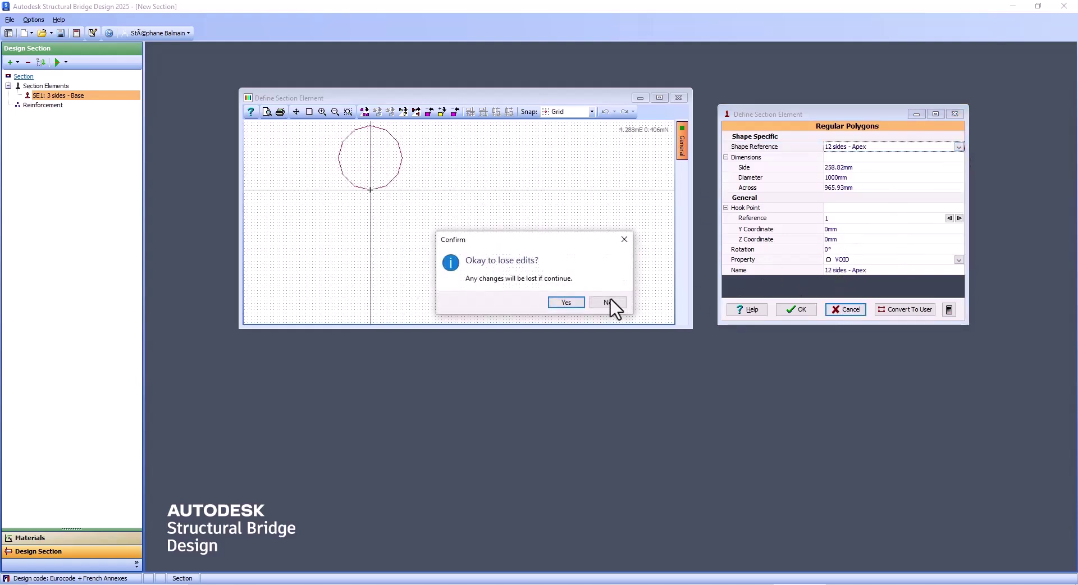
click(571, 303)
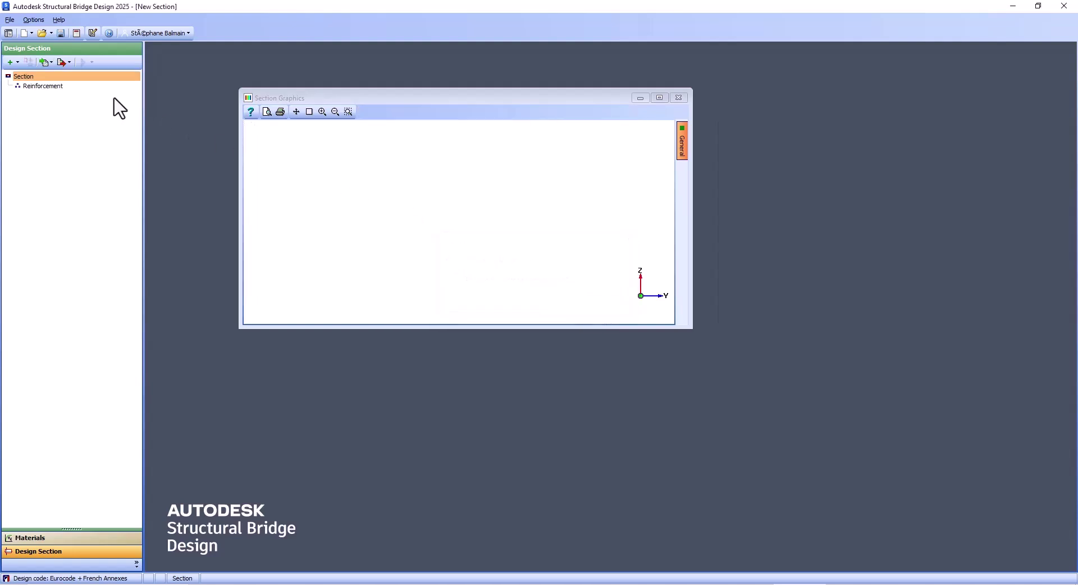
click(12, 63)
mouse_move(43, 78)
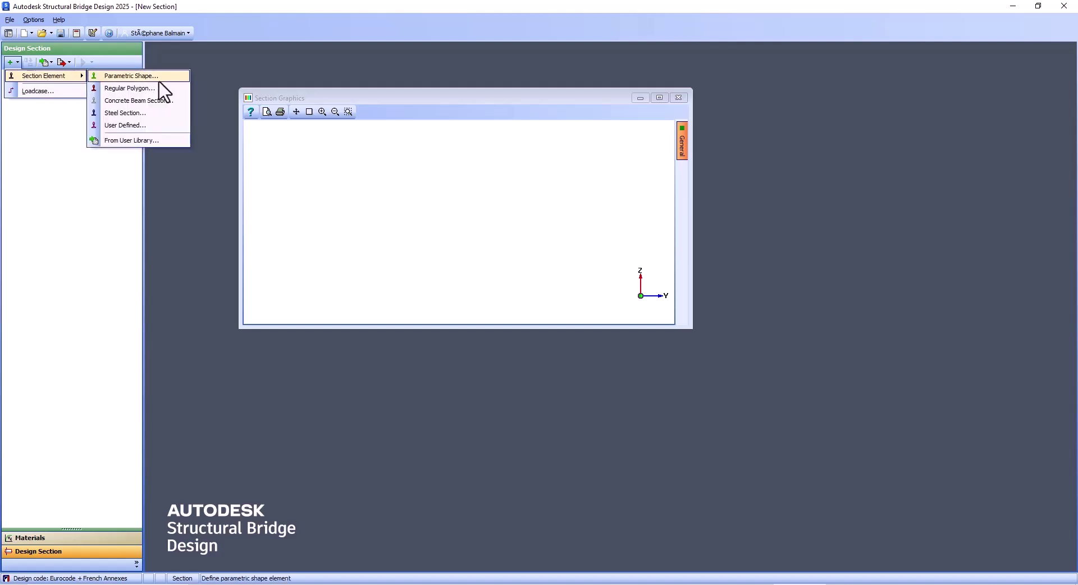
click(163, 110)
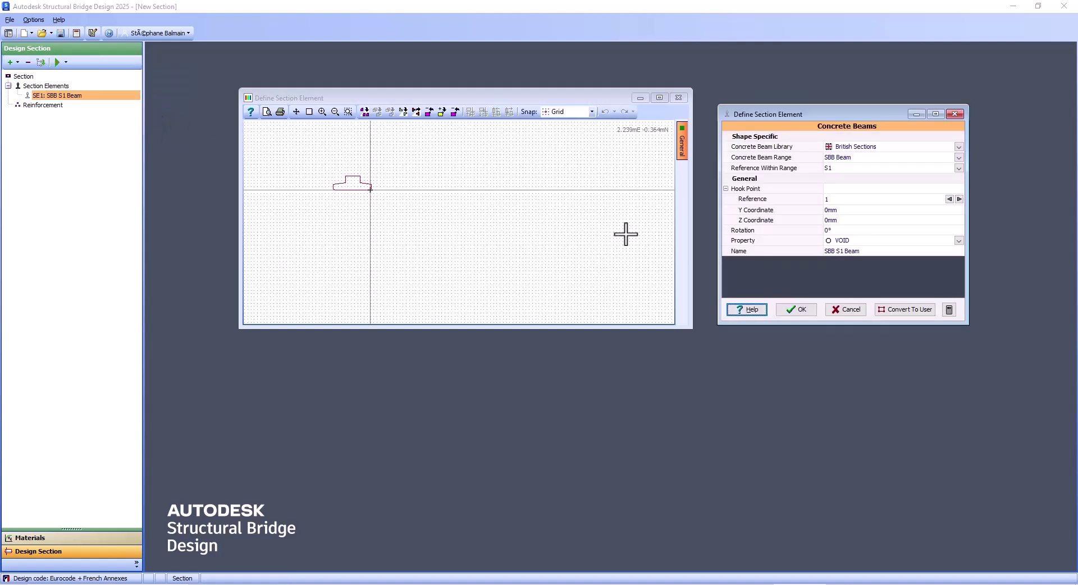
click(958, 147)
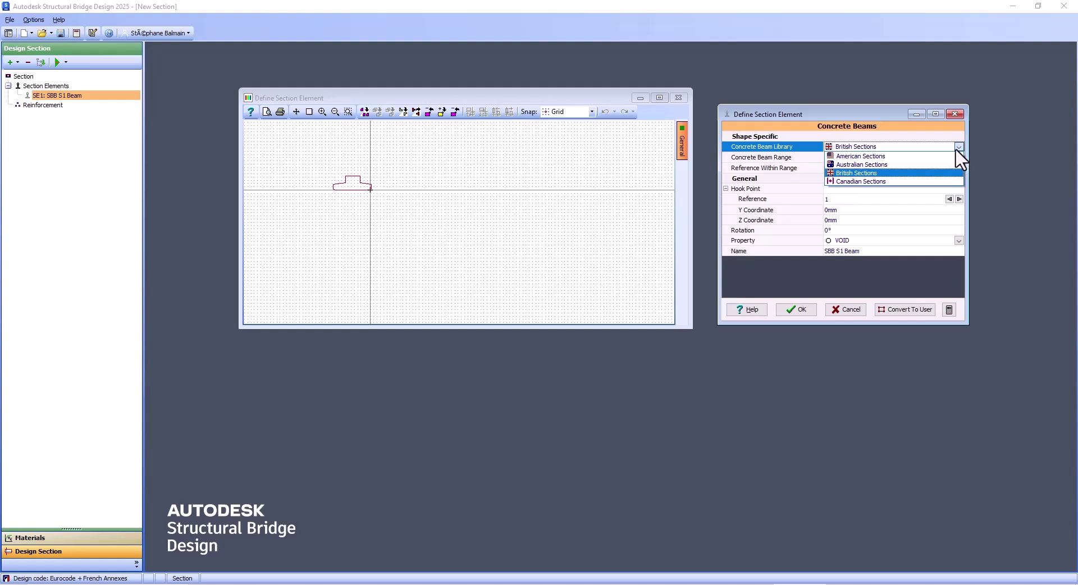
click(901, 165)
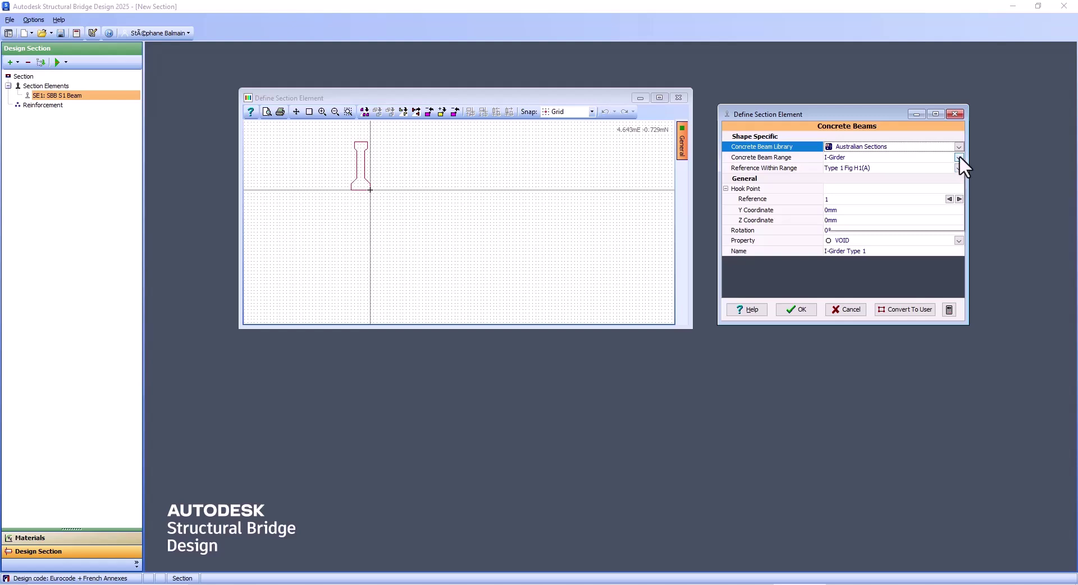
click(959, 158)
click(910, 184)
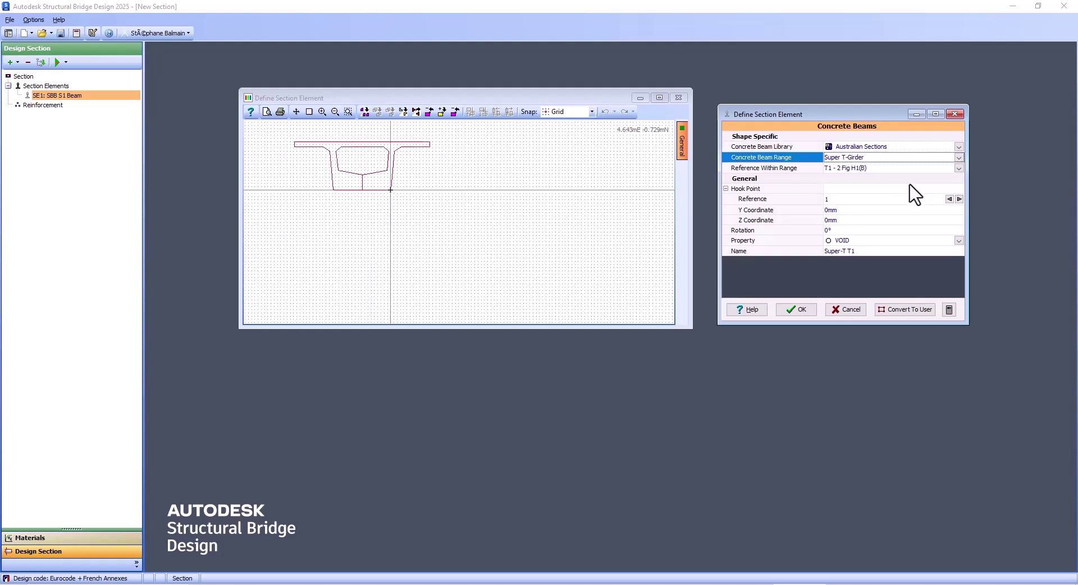
click(959, 146)
click(959, 144)
click(889, 164)
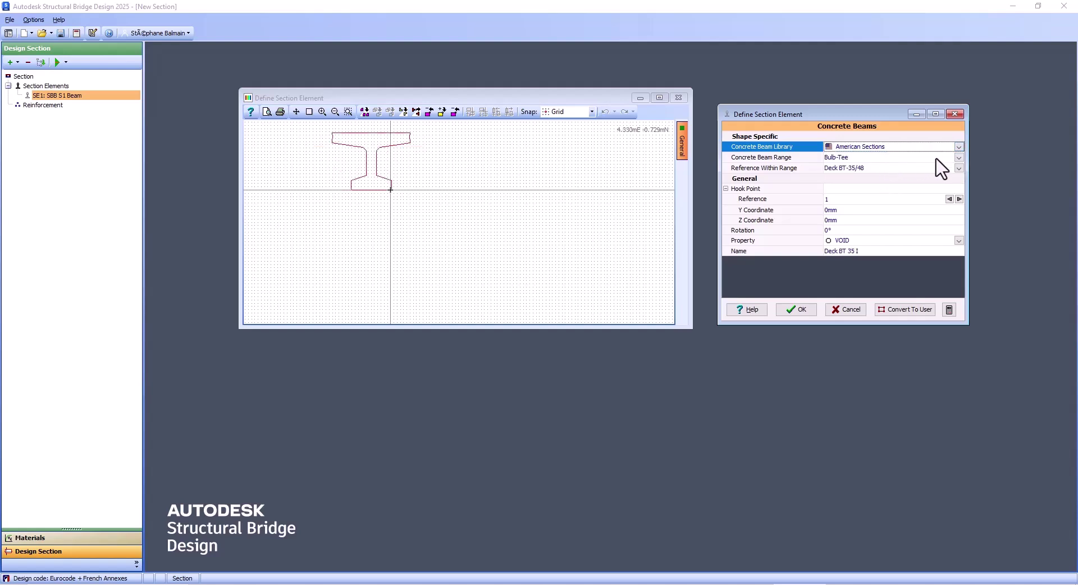
click(963, 158)
click(963, 157)
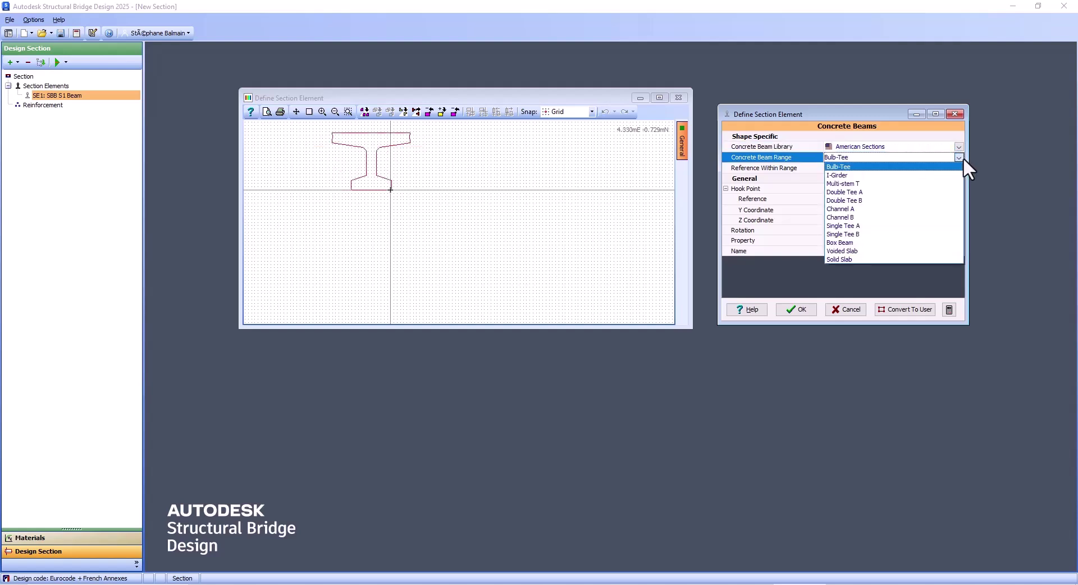
click(963, 157)
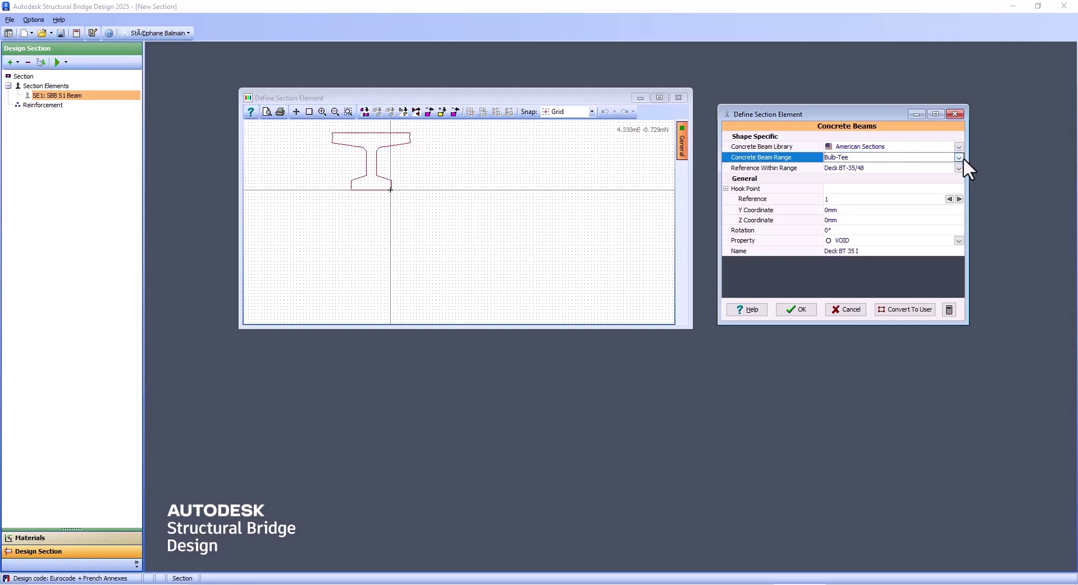
click(848, 310)
click(579, 306)
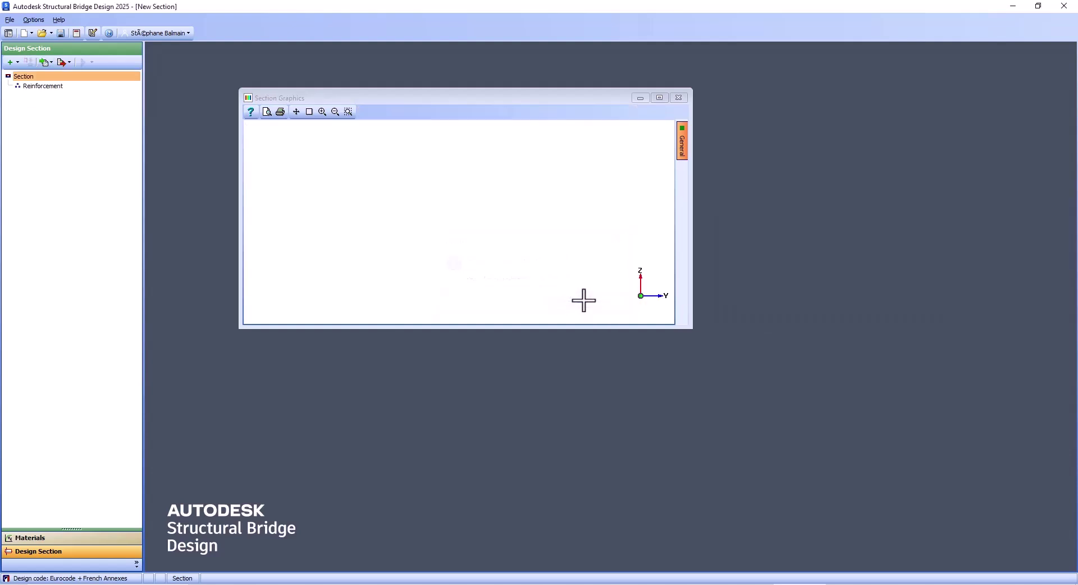
click(17, 62)
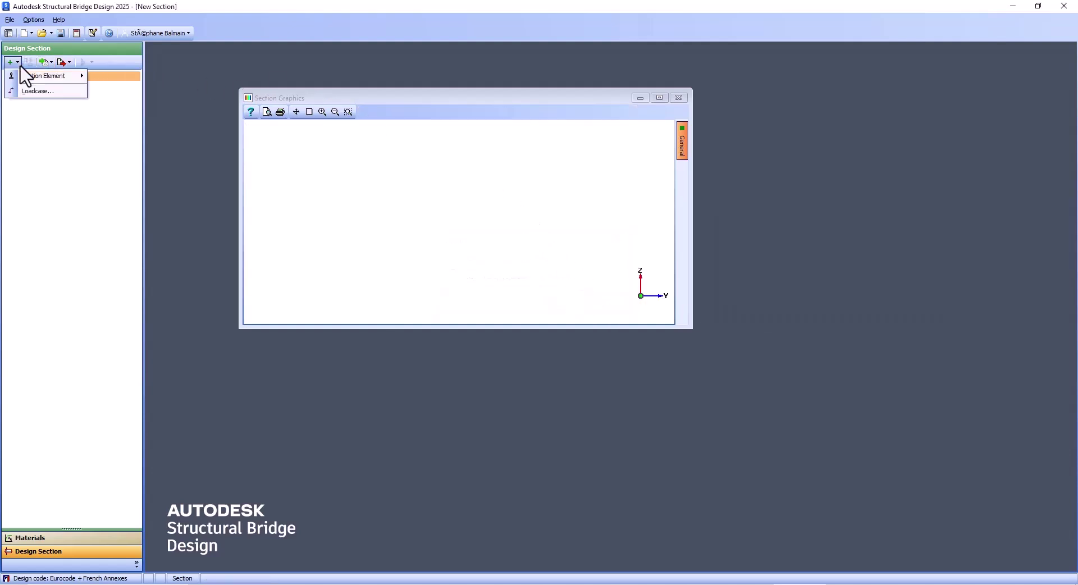
mouse_move(25, 76)
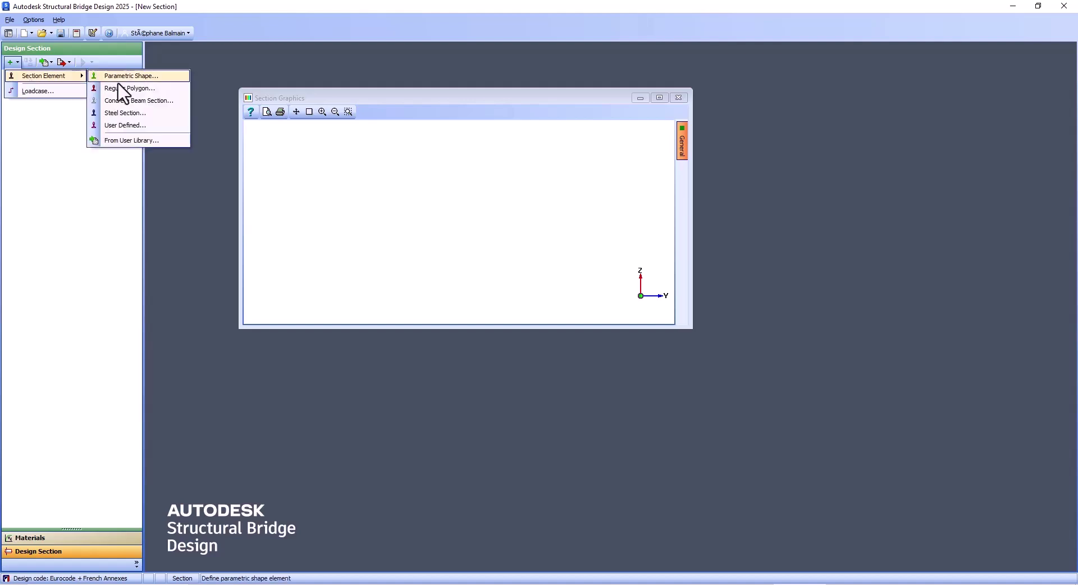
click(158, 113)
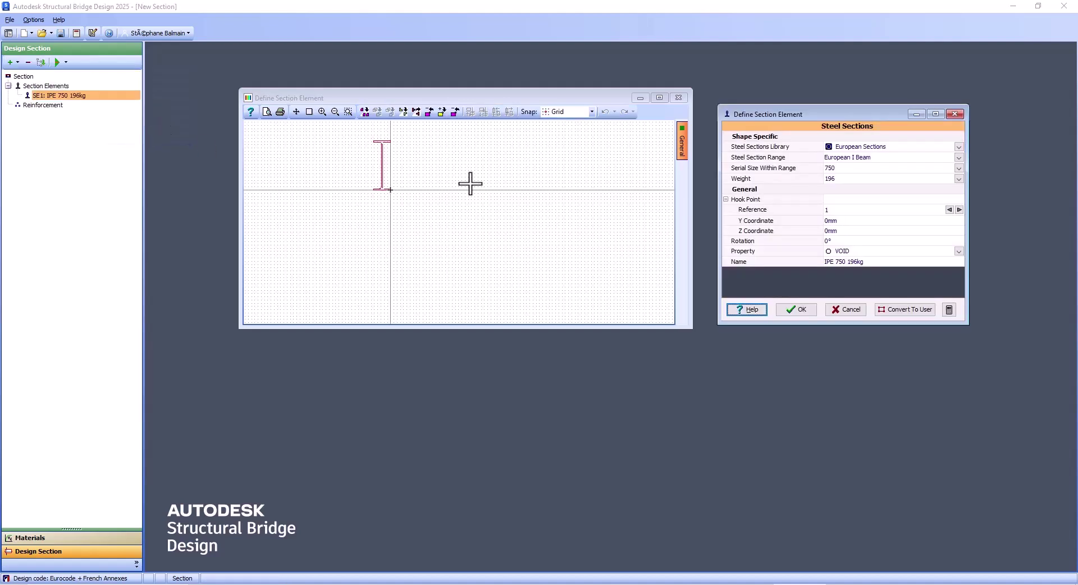
click(959, 156)
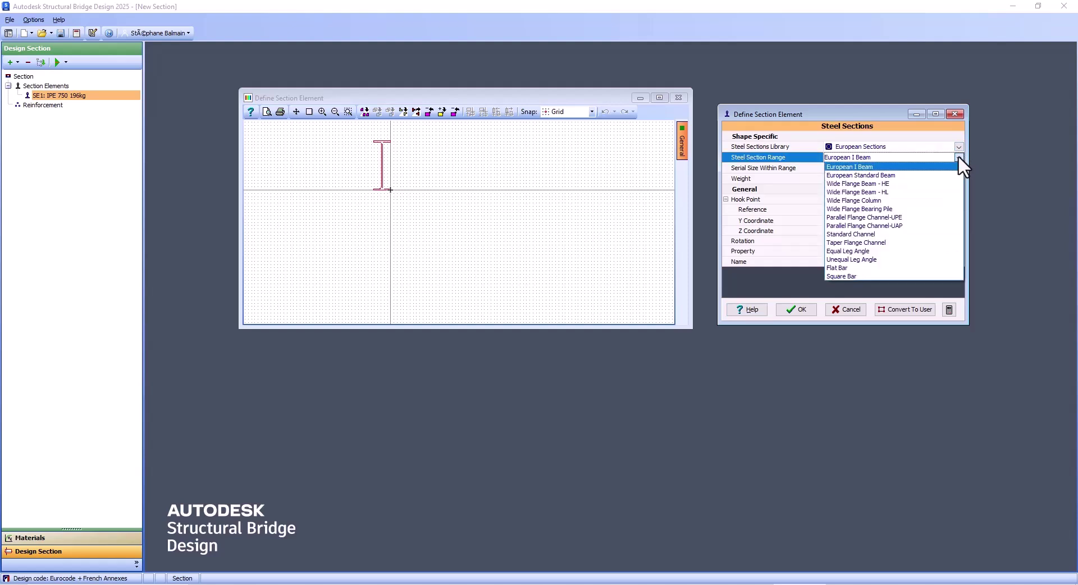
click(921, 220)
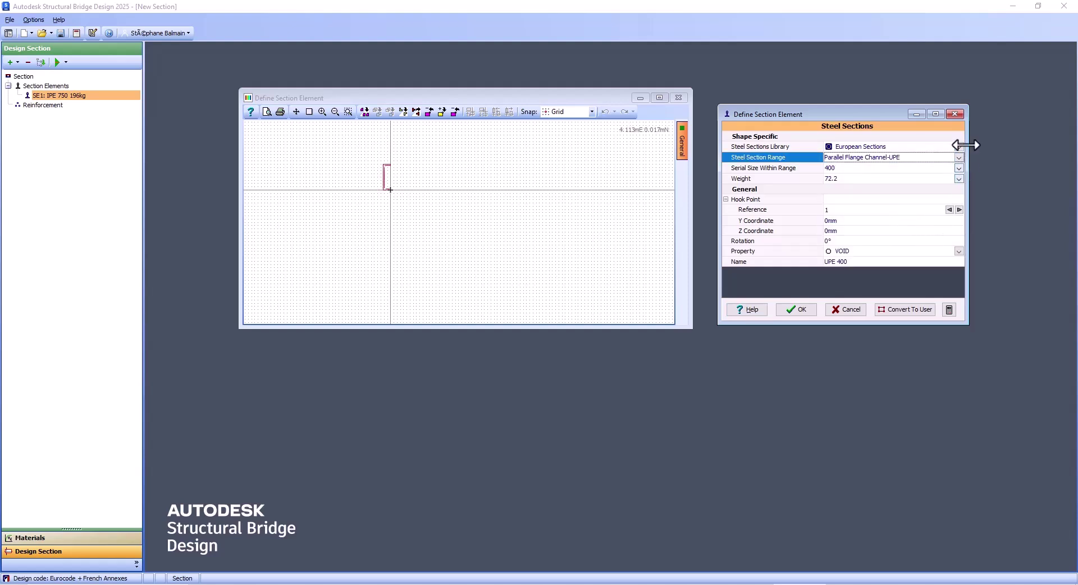
click(959, 147)
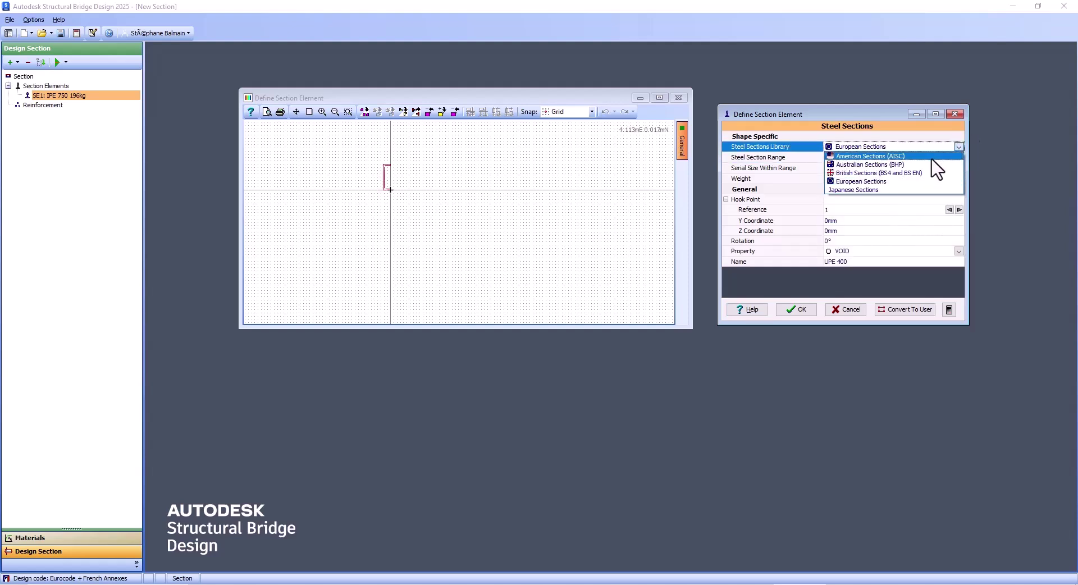
click(931, 157)
click(960, 158)
click(960, 158)
click(850, 309)
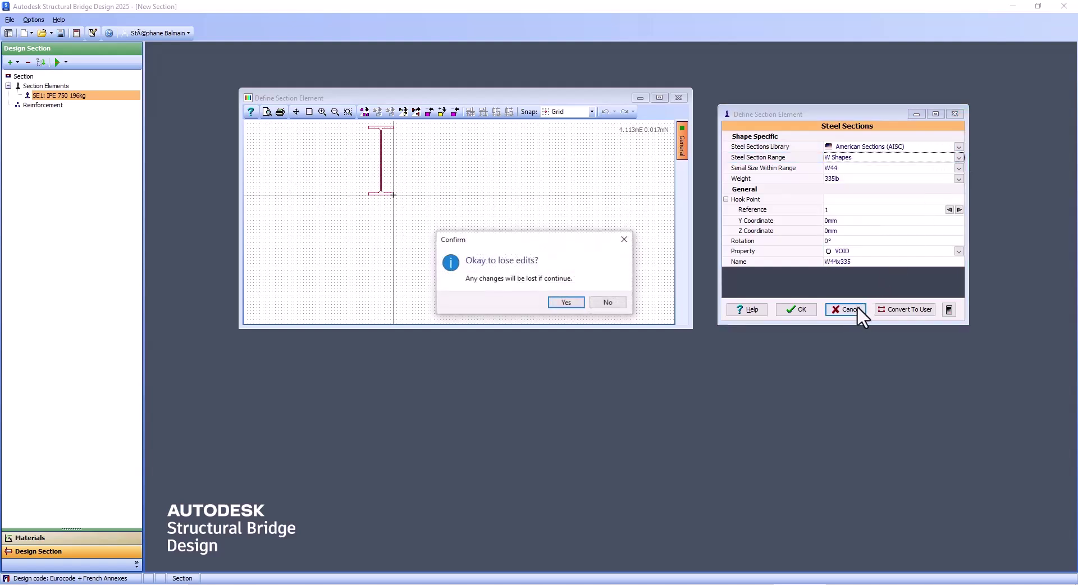
click(566, 303)
click(11, 62)
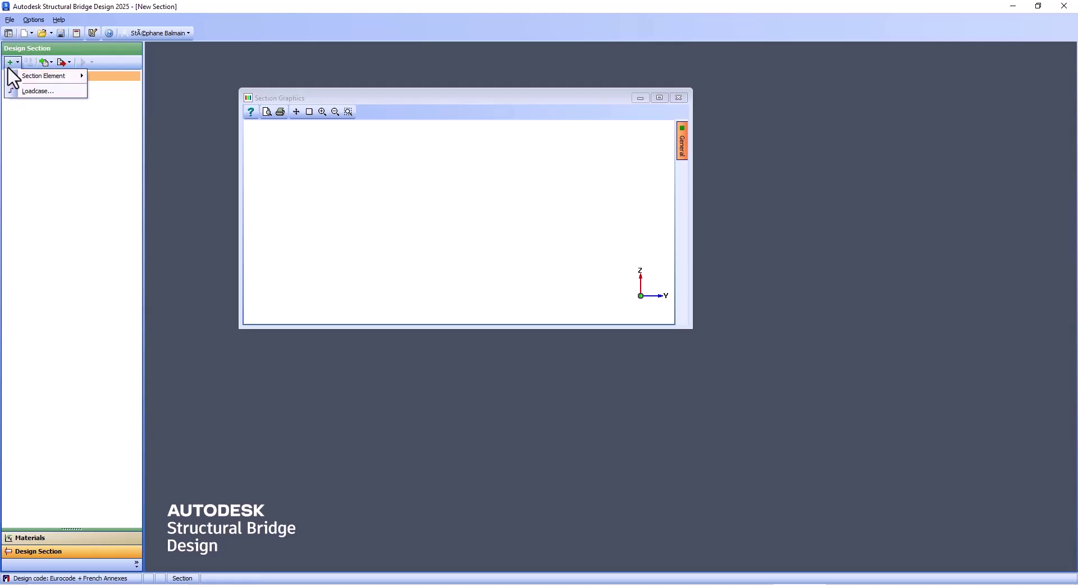
mouse_move(15, 76)
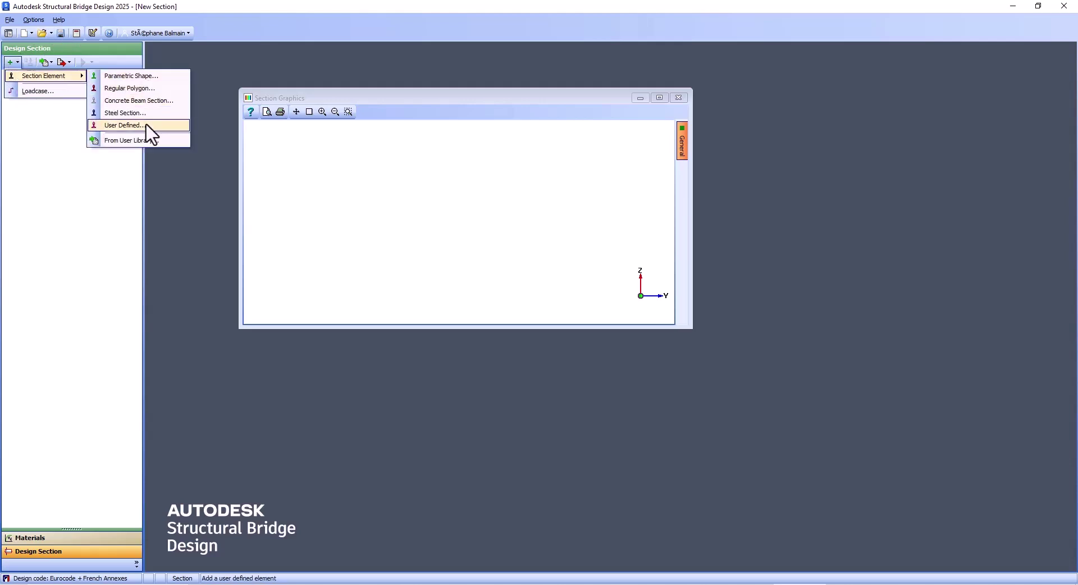
click(124, 126)
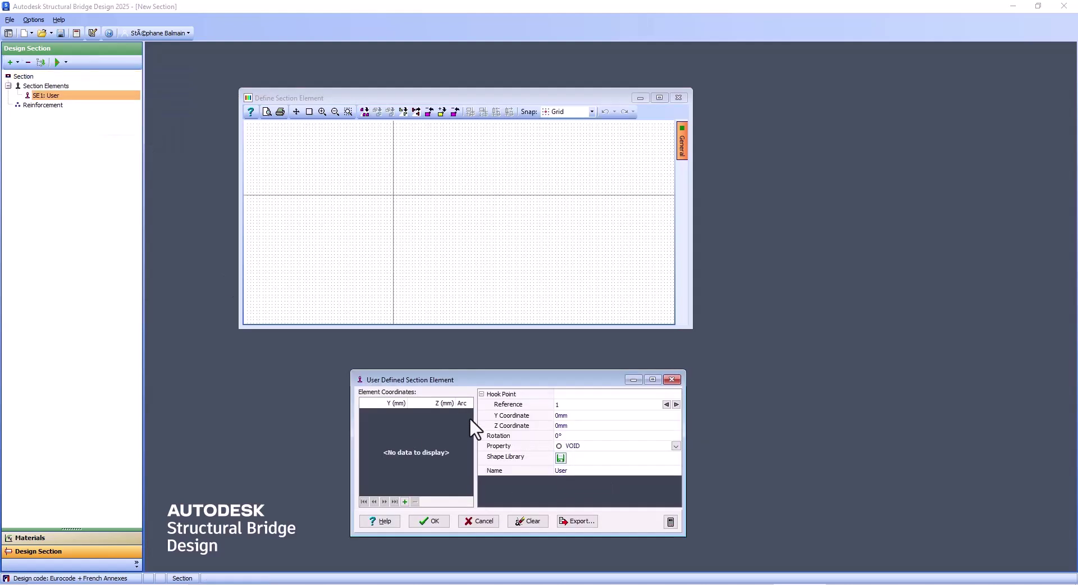
click(478, 522)
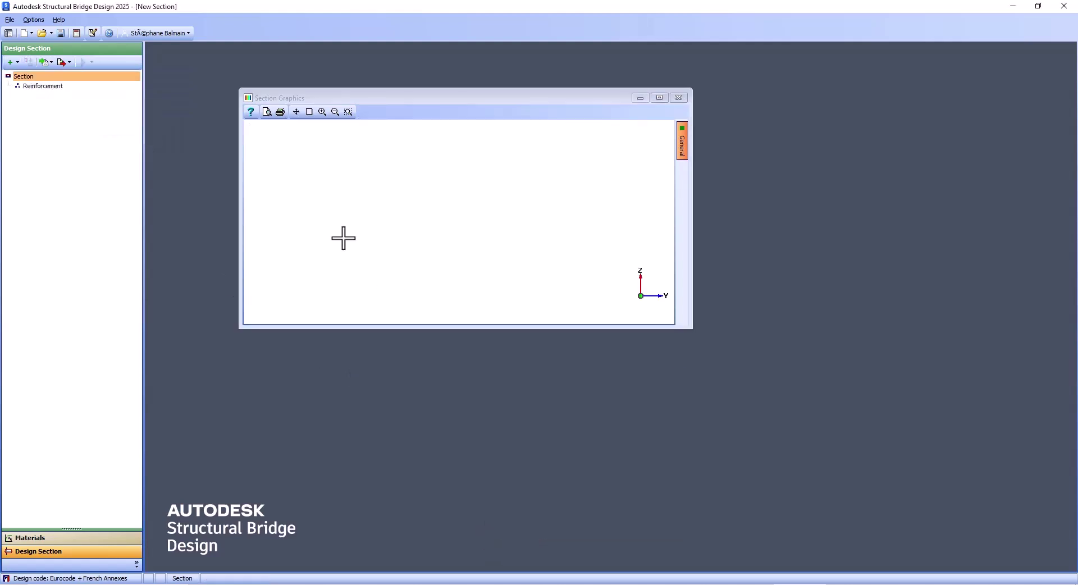
click(10, 62)
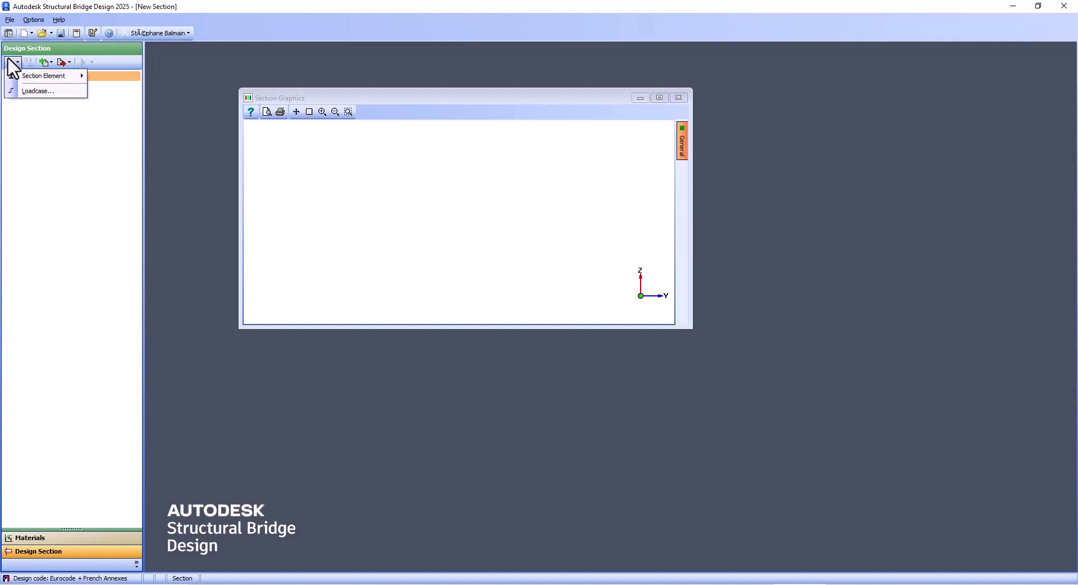
mouse_move(14, 78)
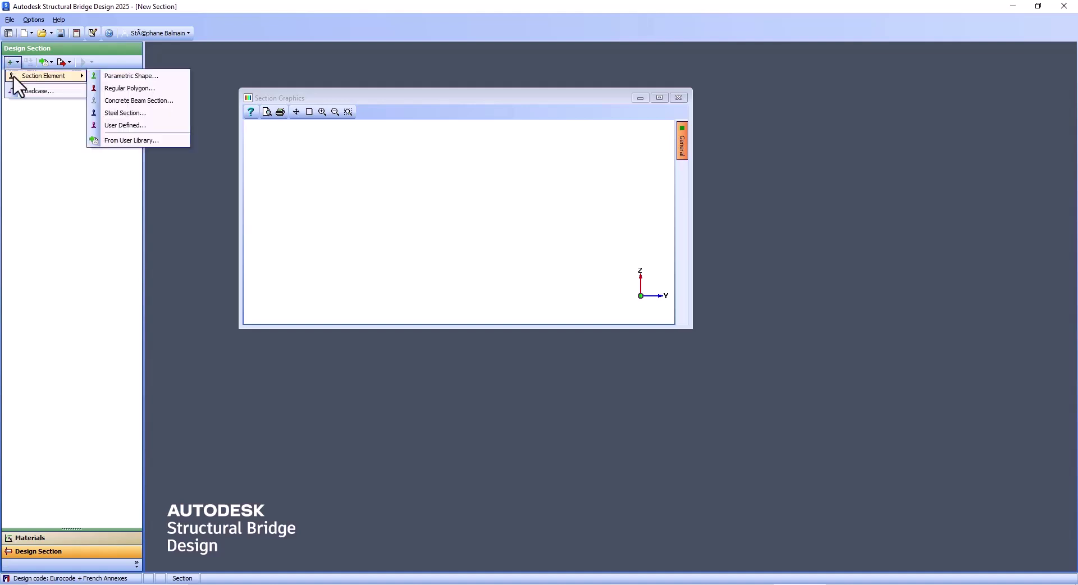
Start Import Elements and Bars, pick Section ASBD - Copy.sxf, and view it in Notepad++.
click(24, 216)
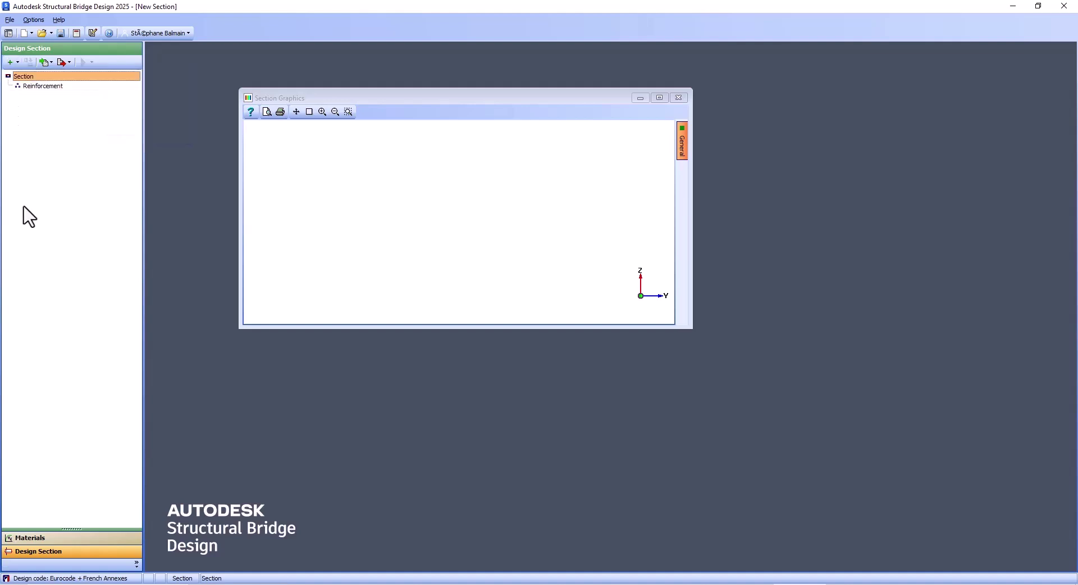
right_click(25, 77)
mouse_move(49, 111)
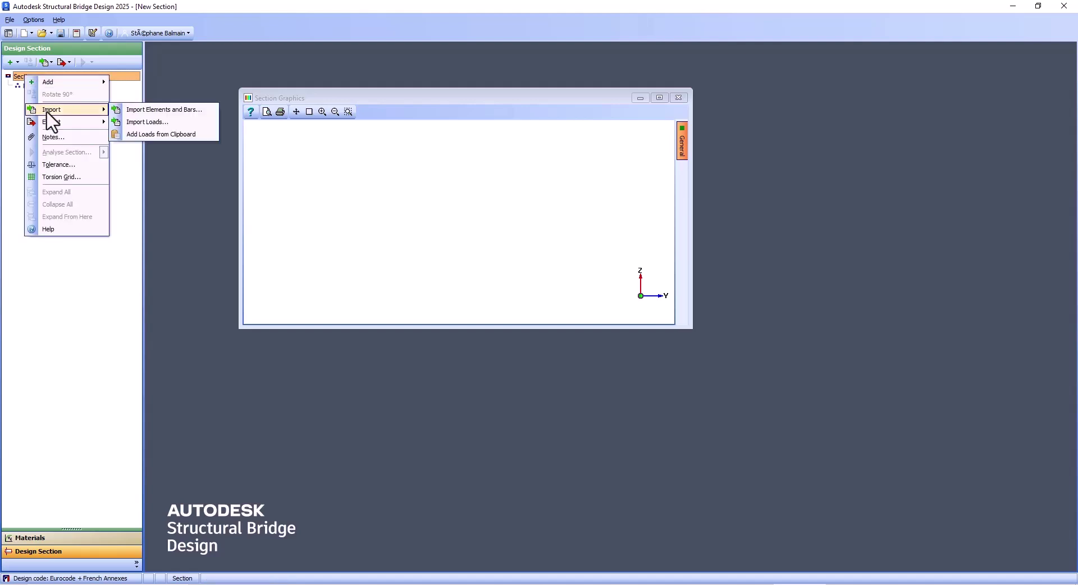
click(190, 111)
click(428, 191)
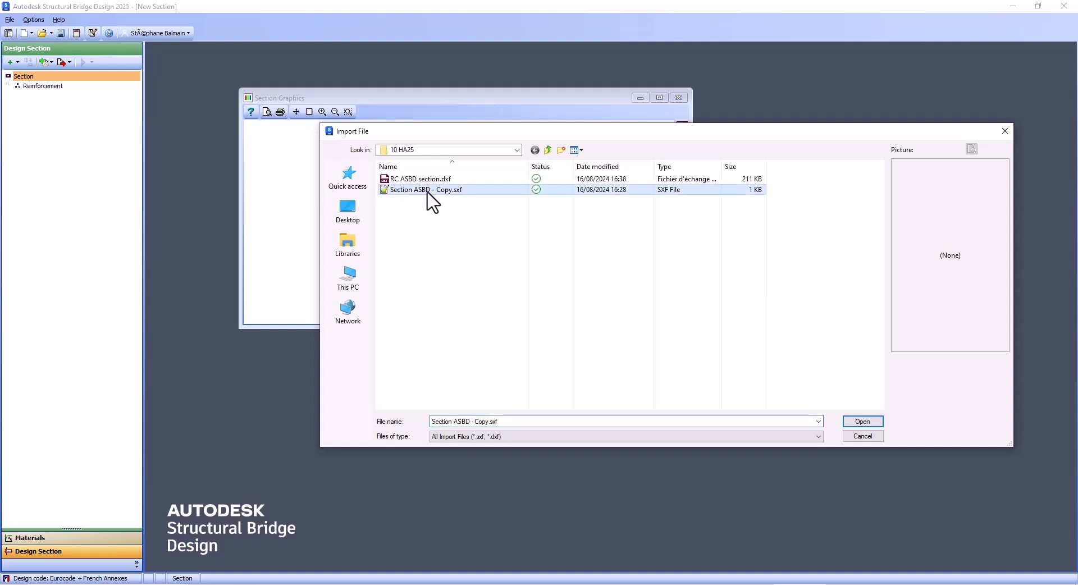
right_click(428, 194)
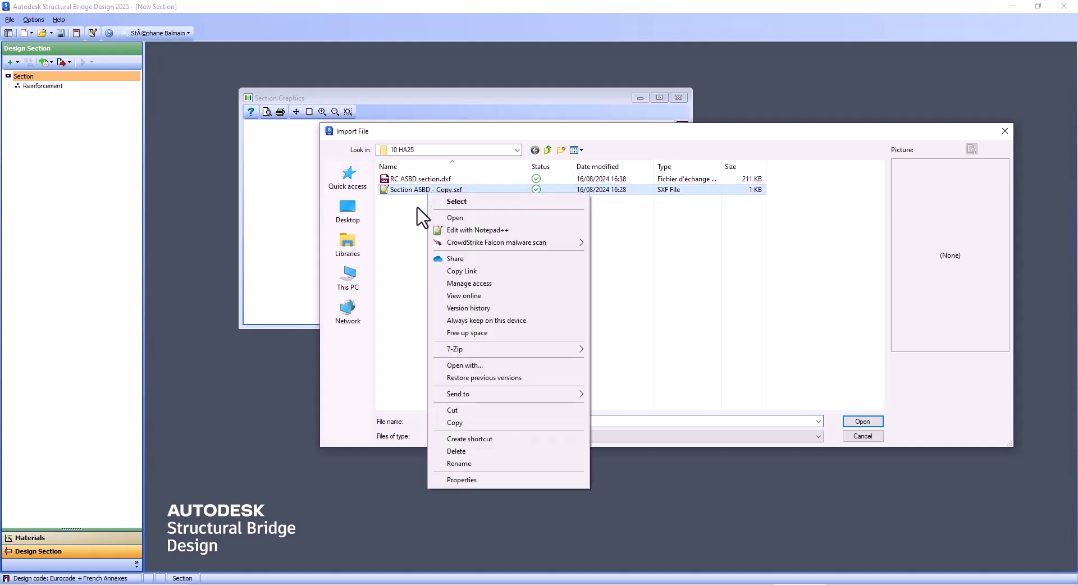
click(472, 232)
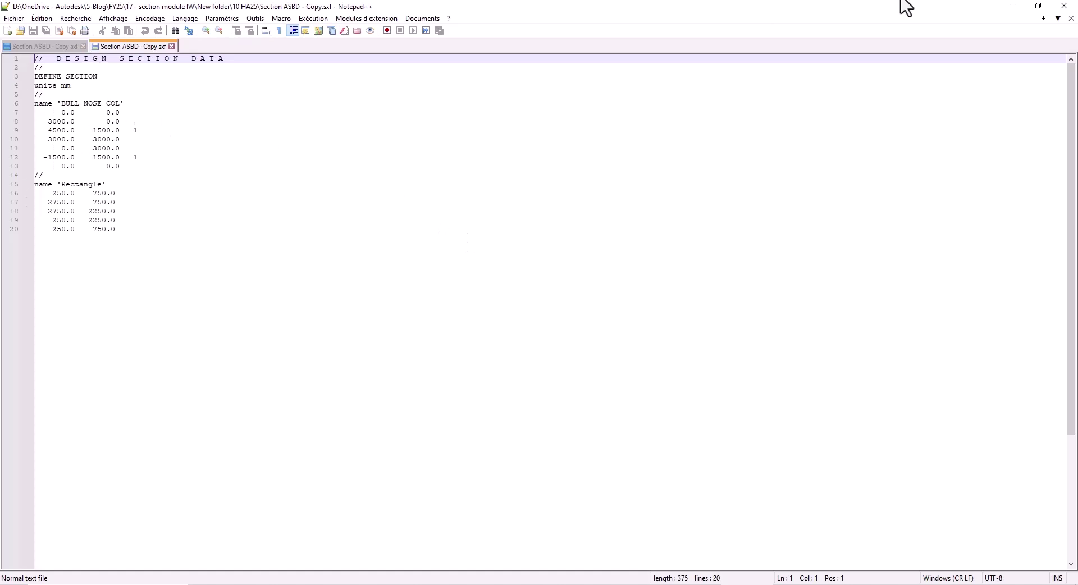
Import the .sxf file and assign C25/30 concrete (MP1) to the BULL NOSE COL element.
click(1014, 6)
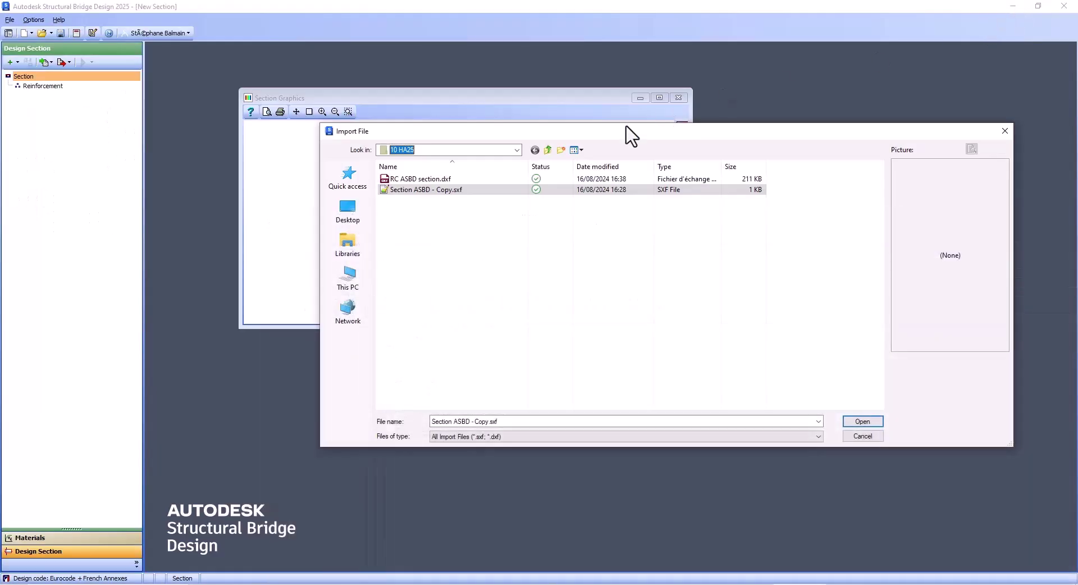
click(876, 421)
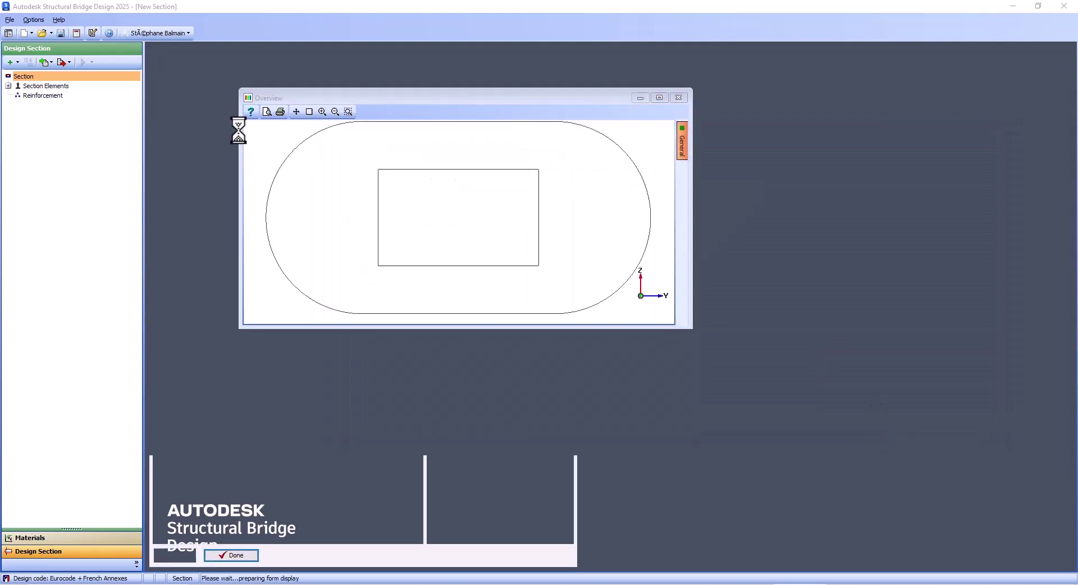
click(243, 556)
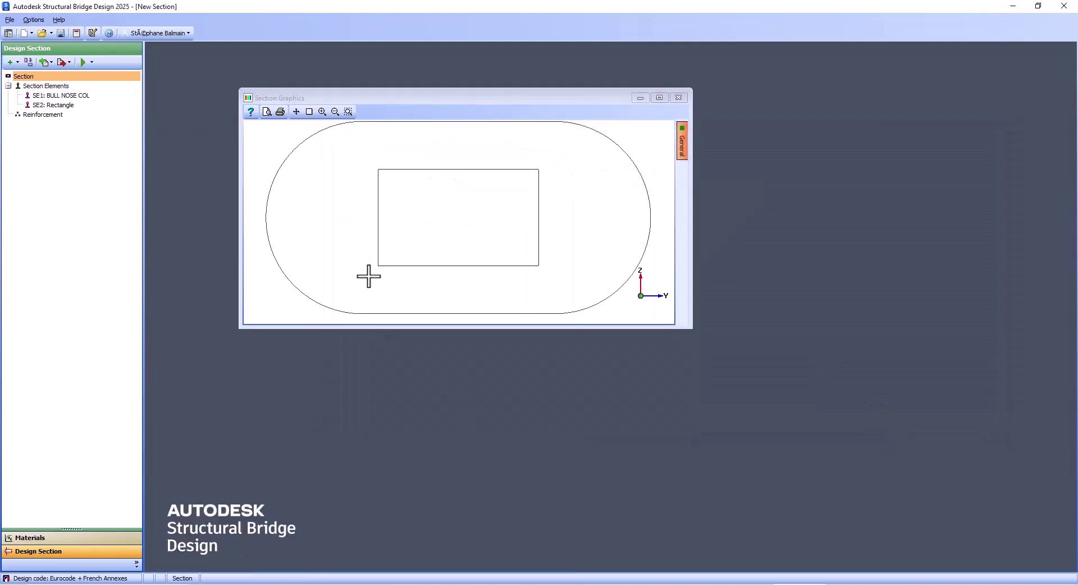
double_click(64, 95)
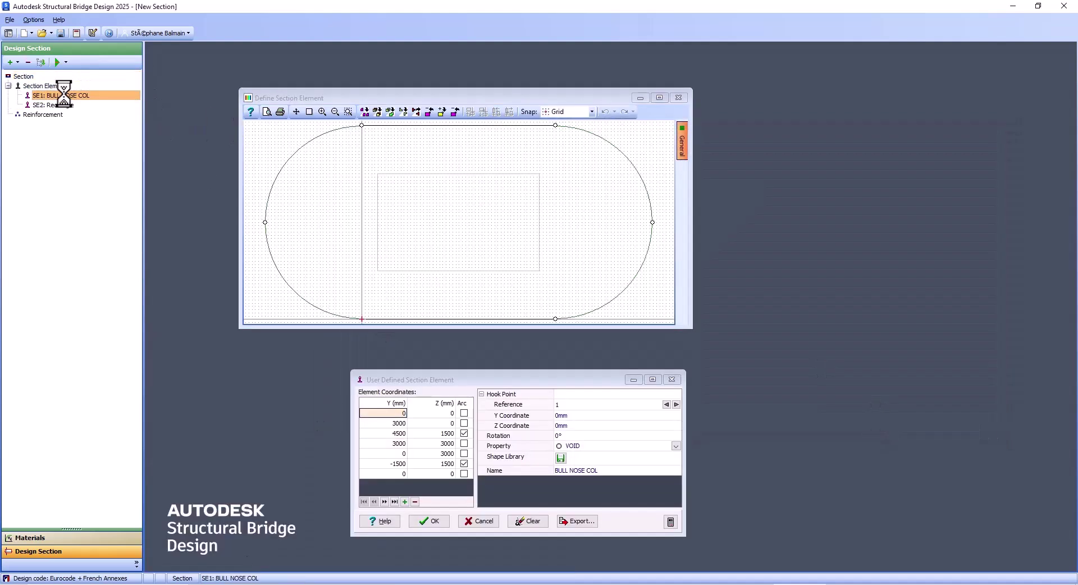
click(677, 446)
click(626, 463)
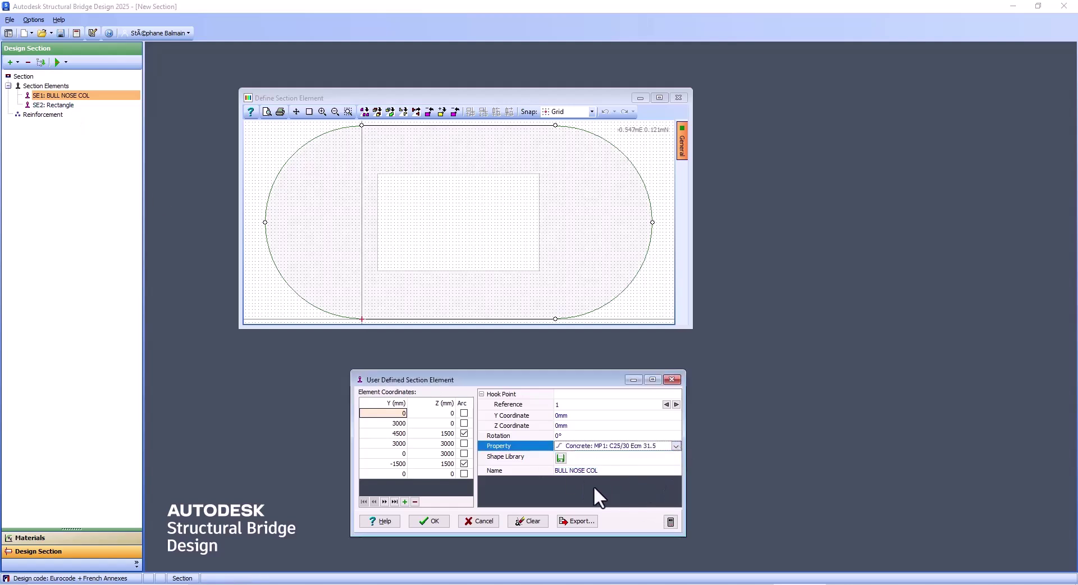
click(436, 521)
Keep the imported Rectangle element as a void.
click(53, 97)
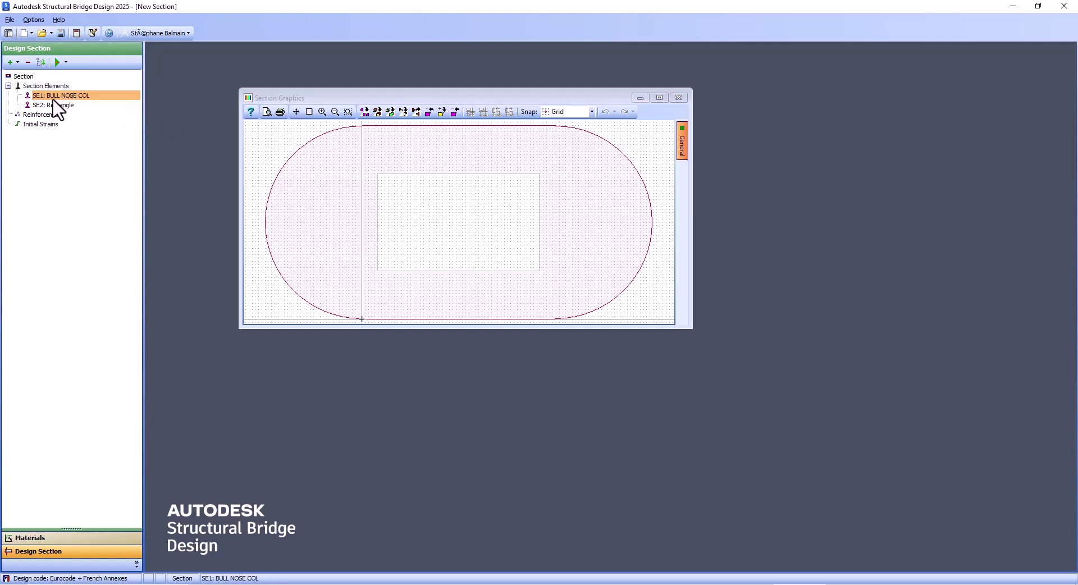
double_click(54, 105)
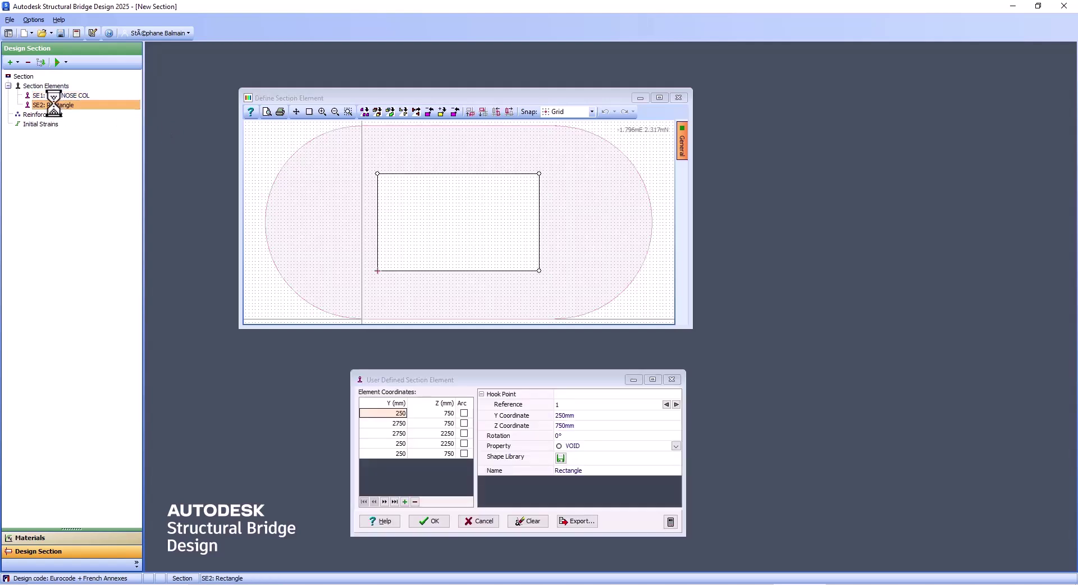
click(674, 445)
click(592, 453)
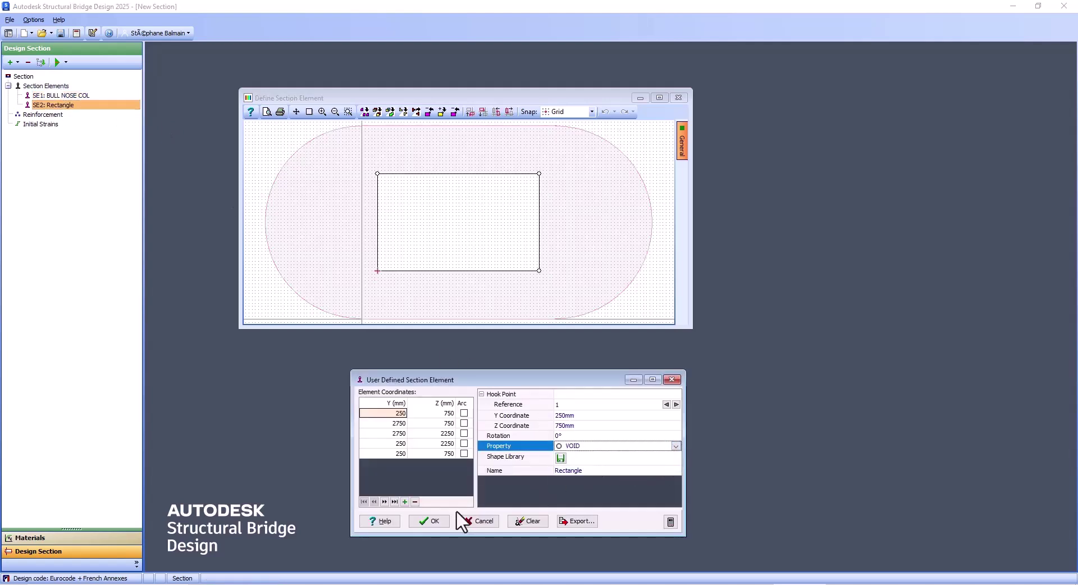
click(430, 521)
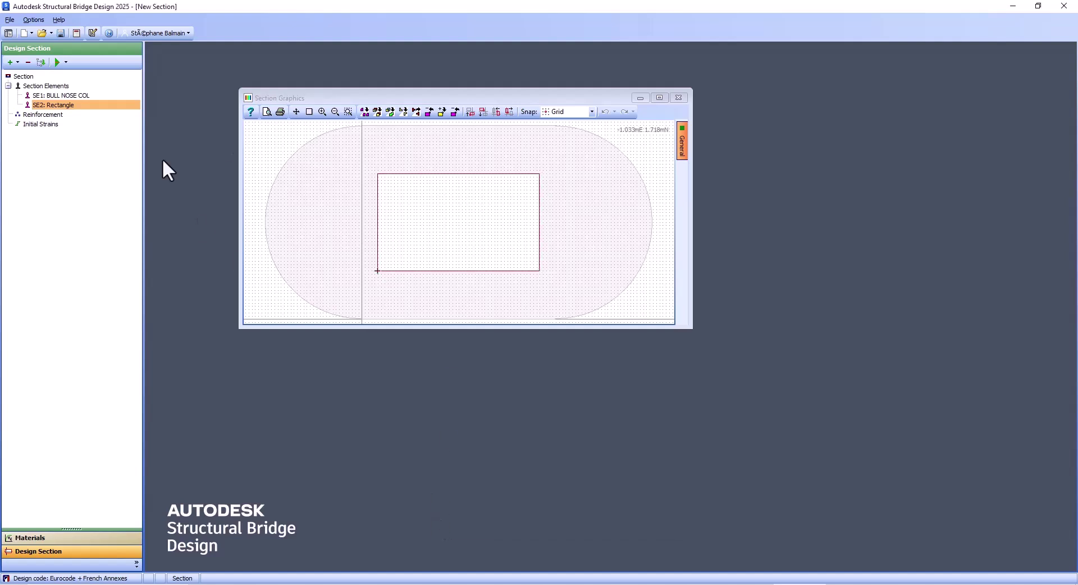
Select the bull-nose element, reopen its definition, then bring up the Section options menu.
right_click(44, 94)
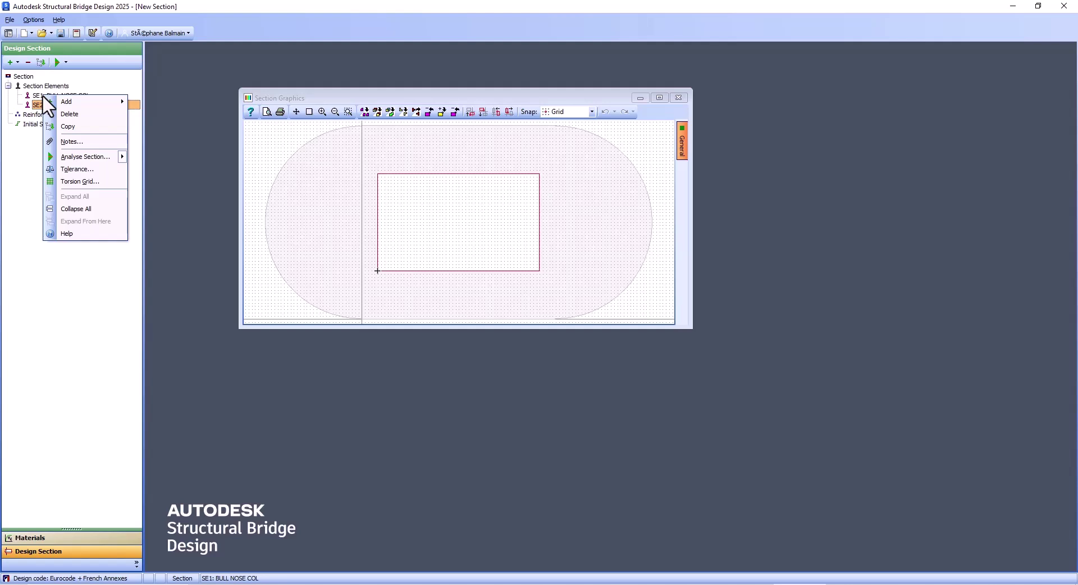
click(42, 95)
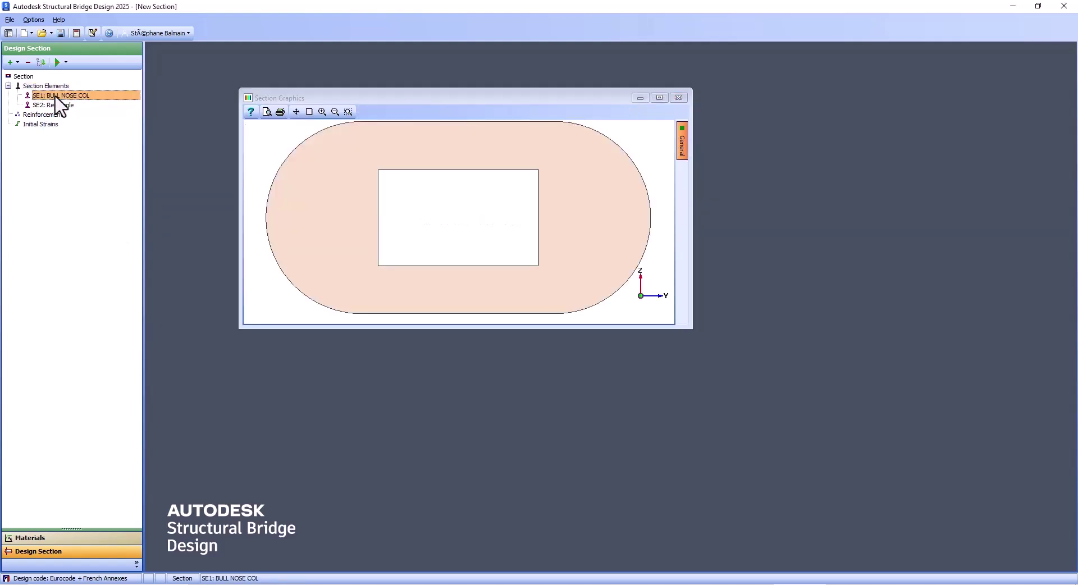
double_click(47, 95)
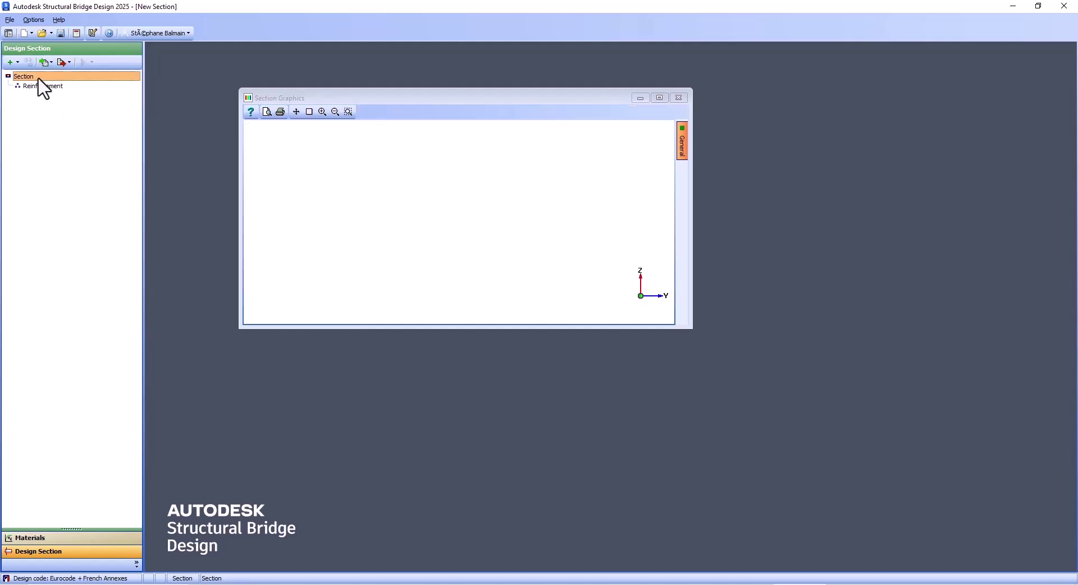
right_click(39, 79)
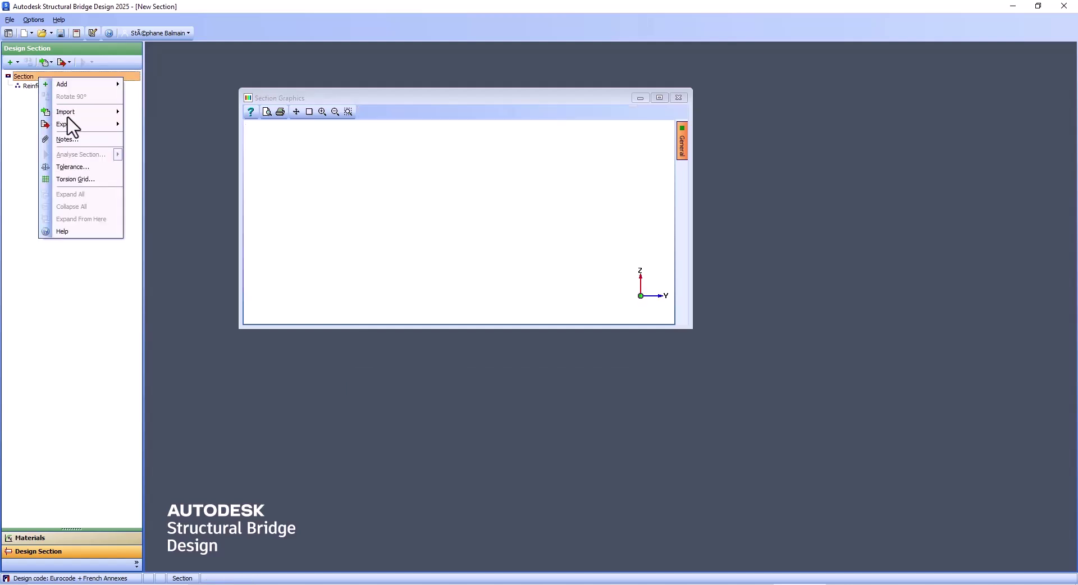
Import elements from RC ASBD section.dxf, accepting its drawing layers.
mouse_move(68, 116)
click(198, 116)
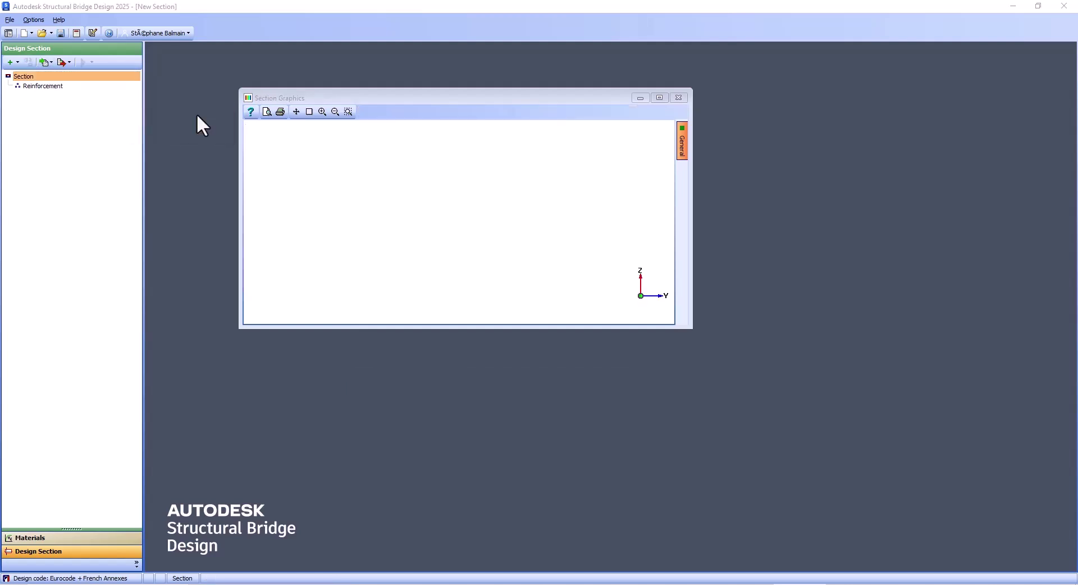
click(432, 180)
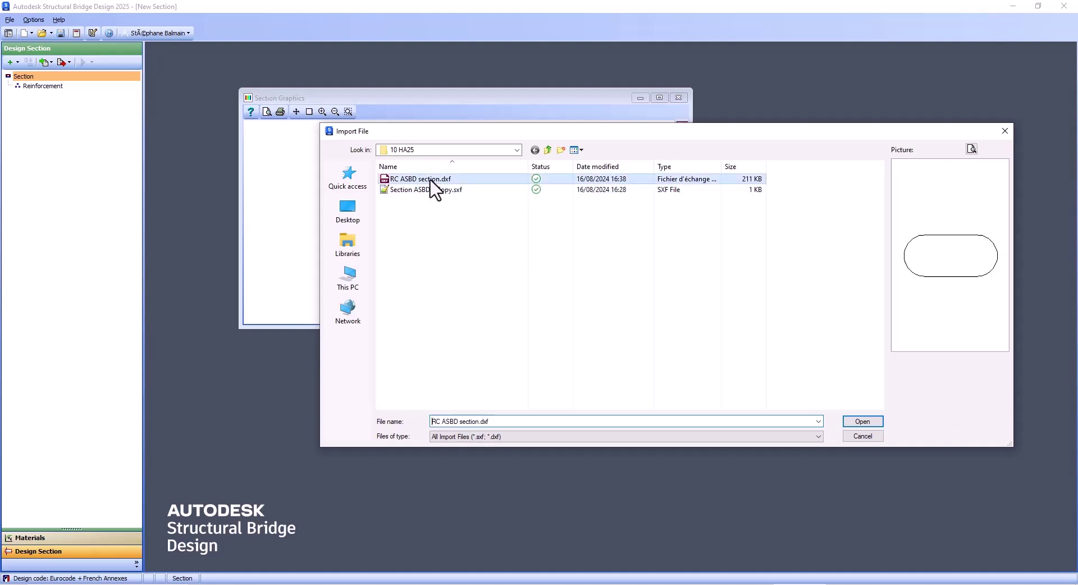
click(863, 424)
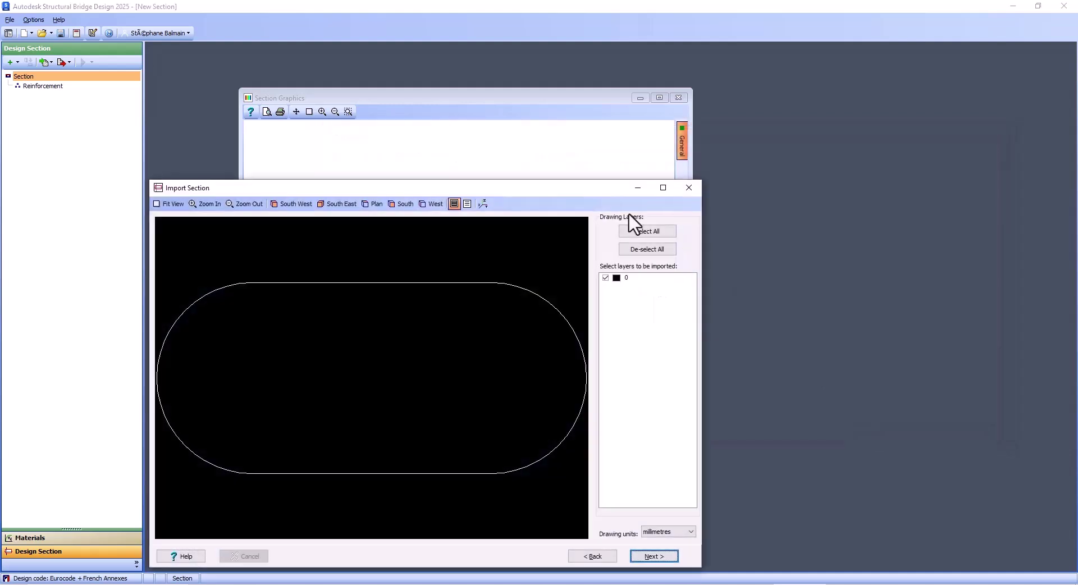
click(654, 556)
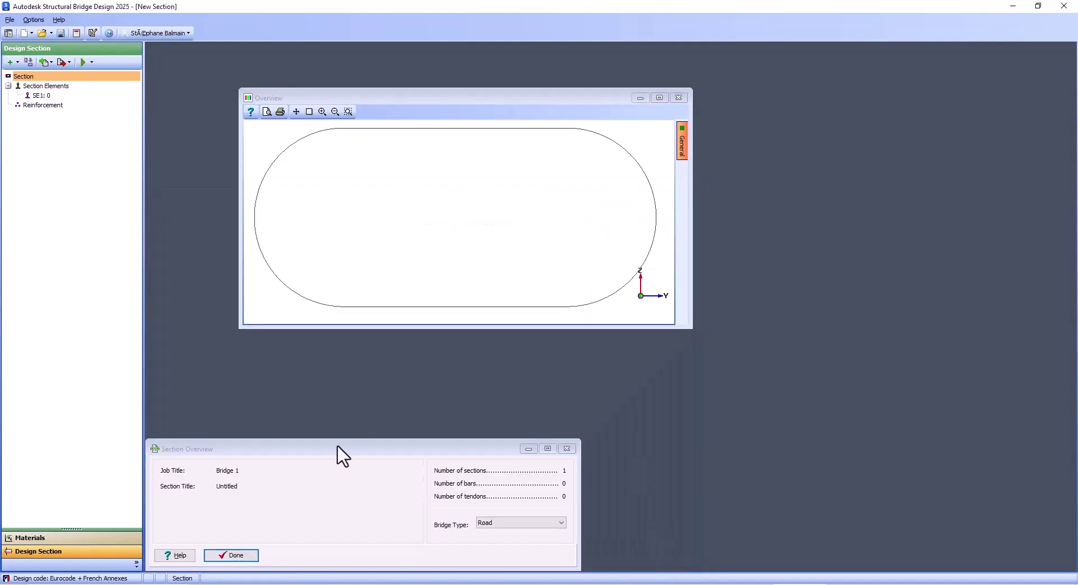
click(247, 557)
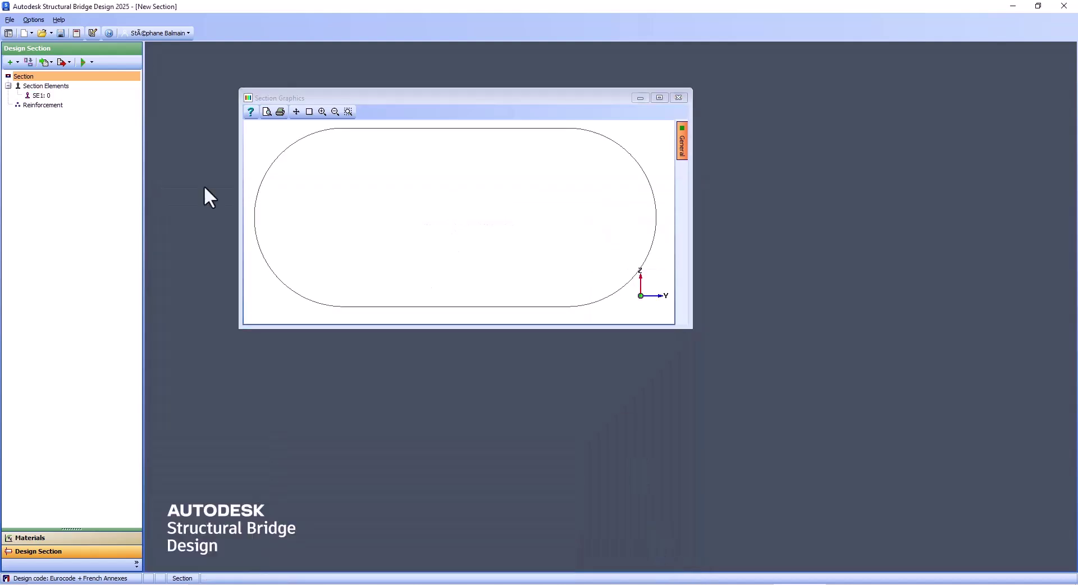
Assign C25/30 concrete (MP1) to imported element SE1: 0.
double_click(55, 96)
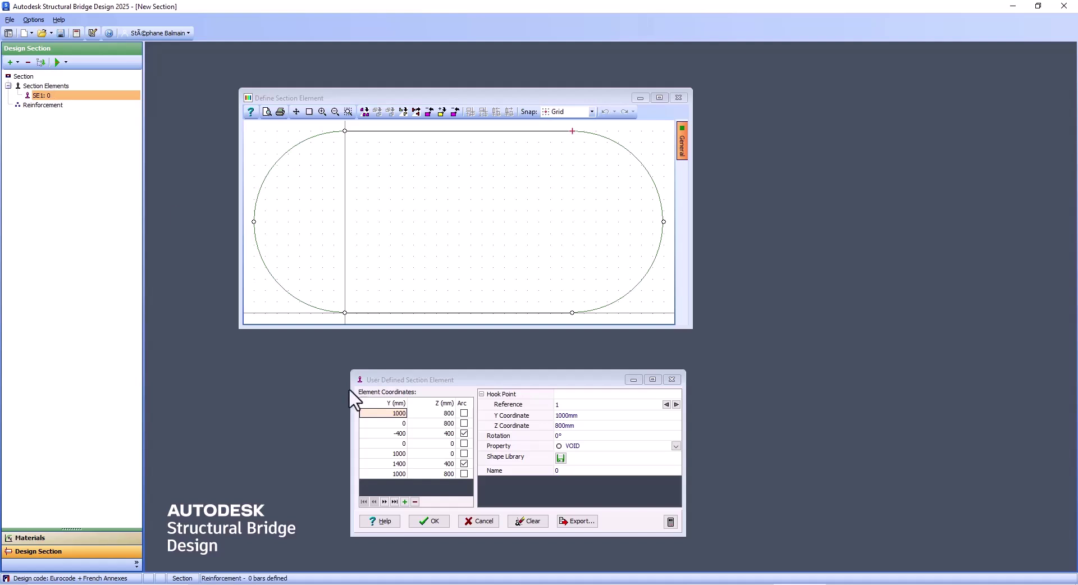
click(672, 448)
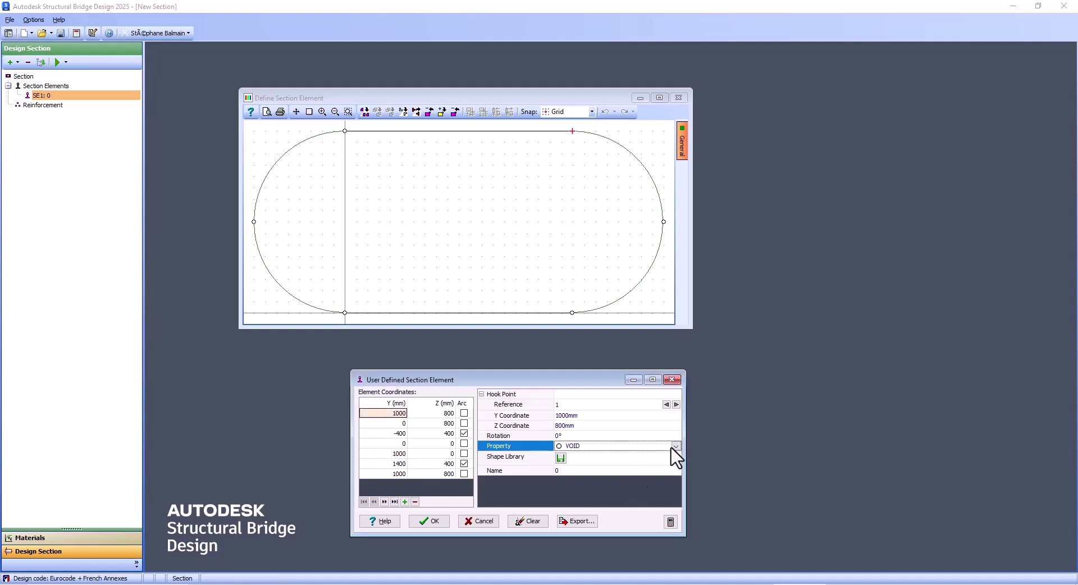
click(676, 446)
click(645, 460)
click(441, 519)
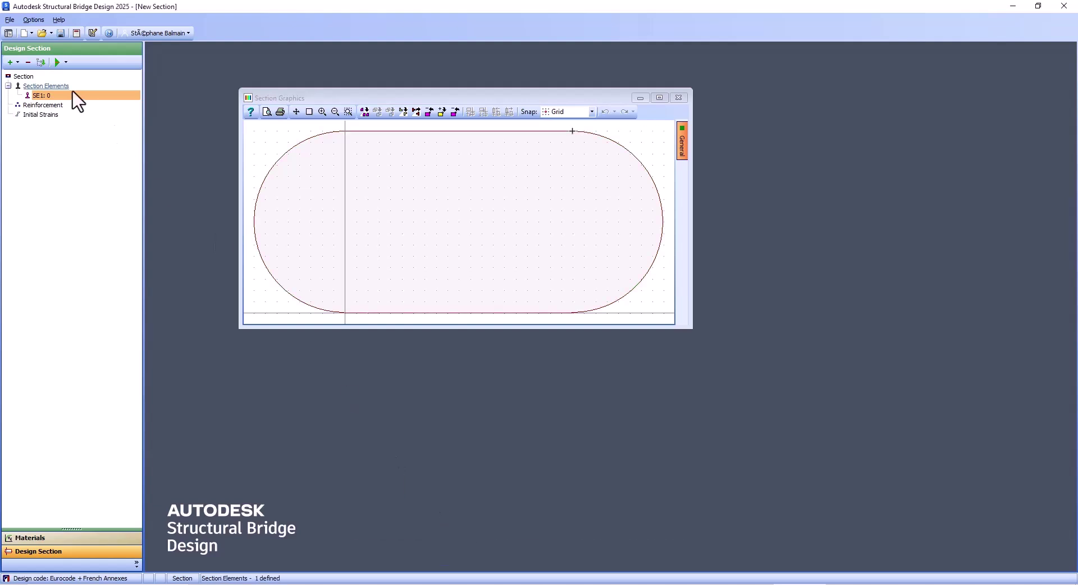
Add parametric rectangle SE2 inside the bull-nose outline, then go to reinforcement definition.
click(10, 62)
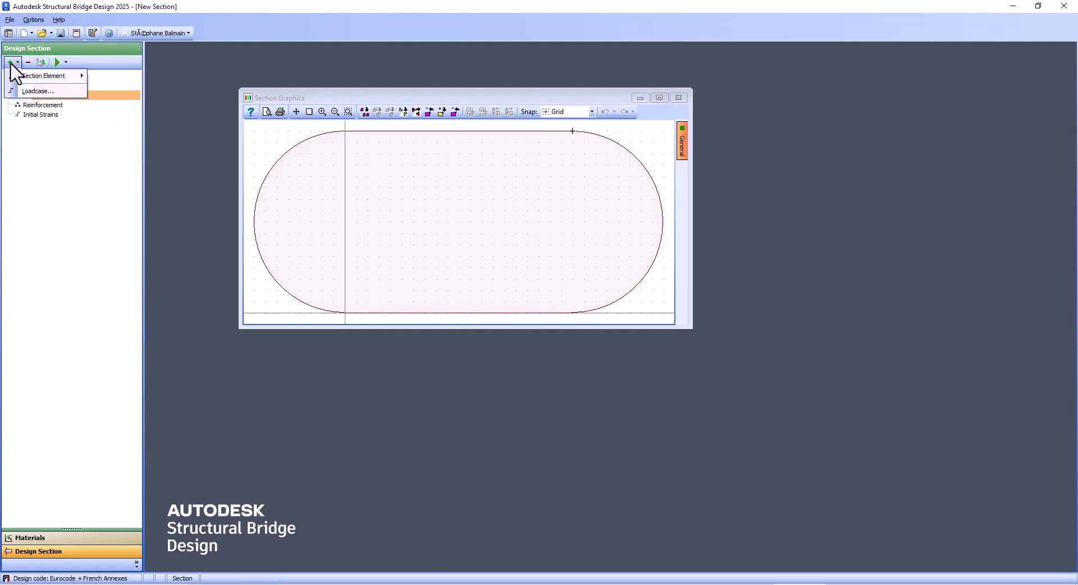
mouse_move(18, 80)
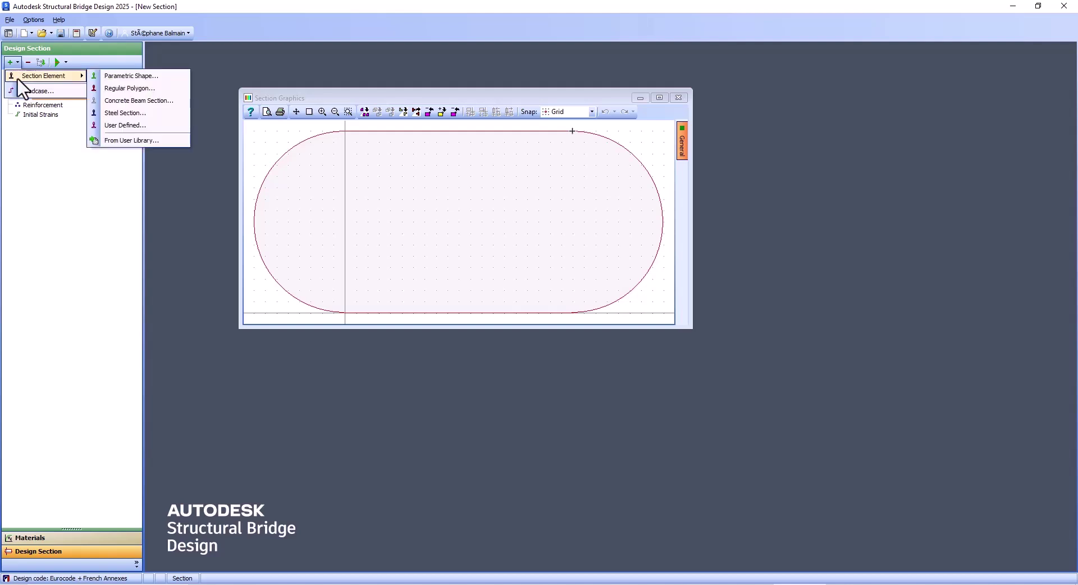
click(119, 77)
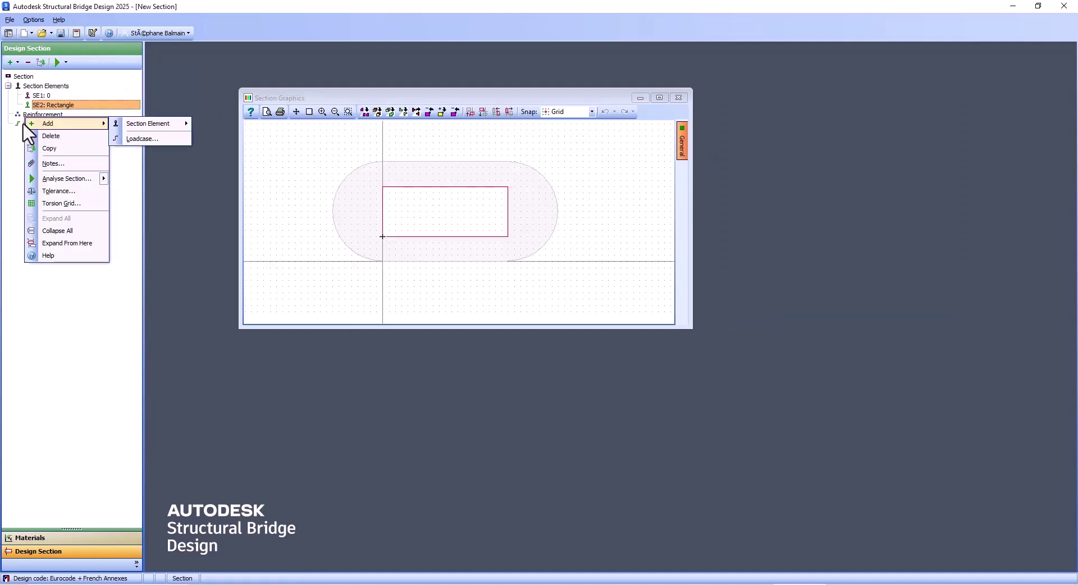
click(25, 123)
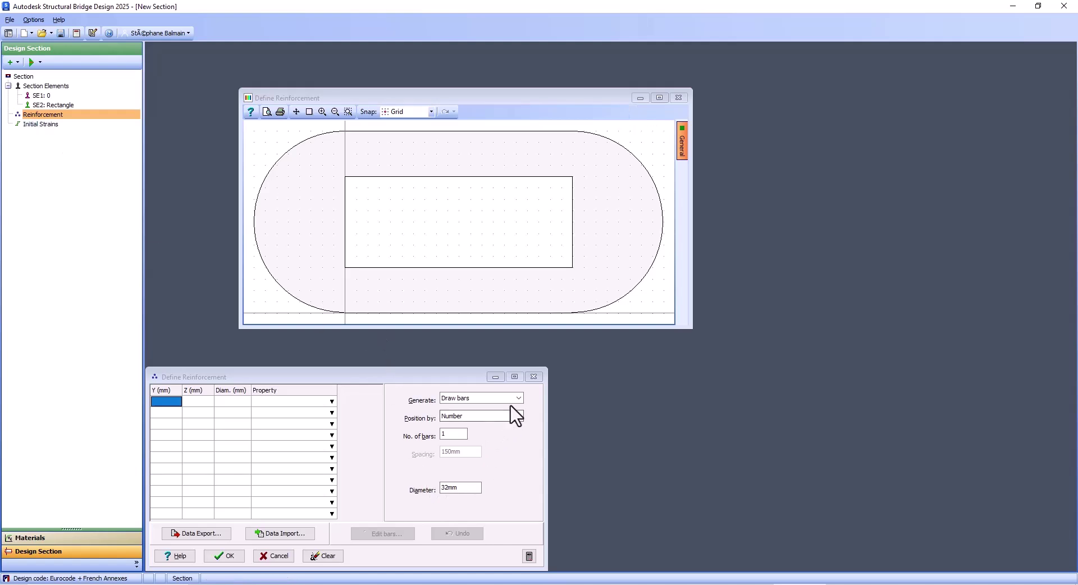
Choose Reinforce face(s) bar generation with a 25 mm bar diameter.
click(519, 398)
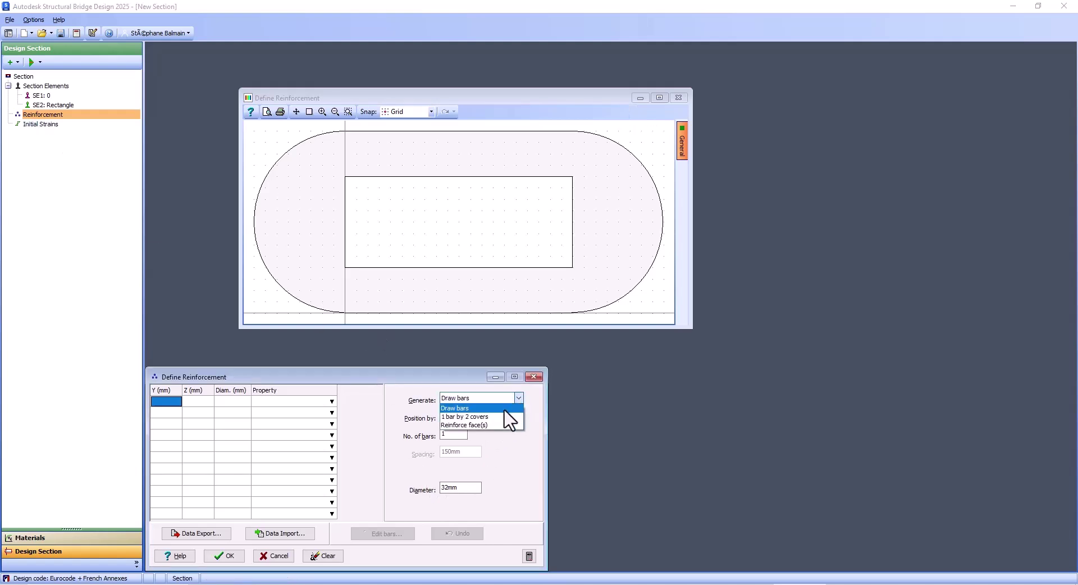
click(473, 425)
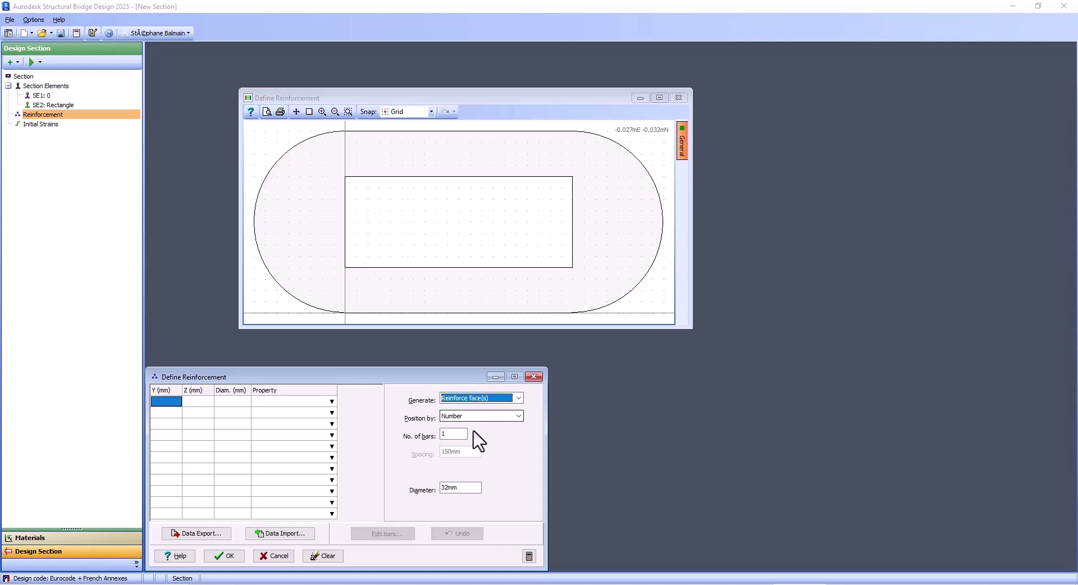
click(459, 434)
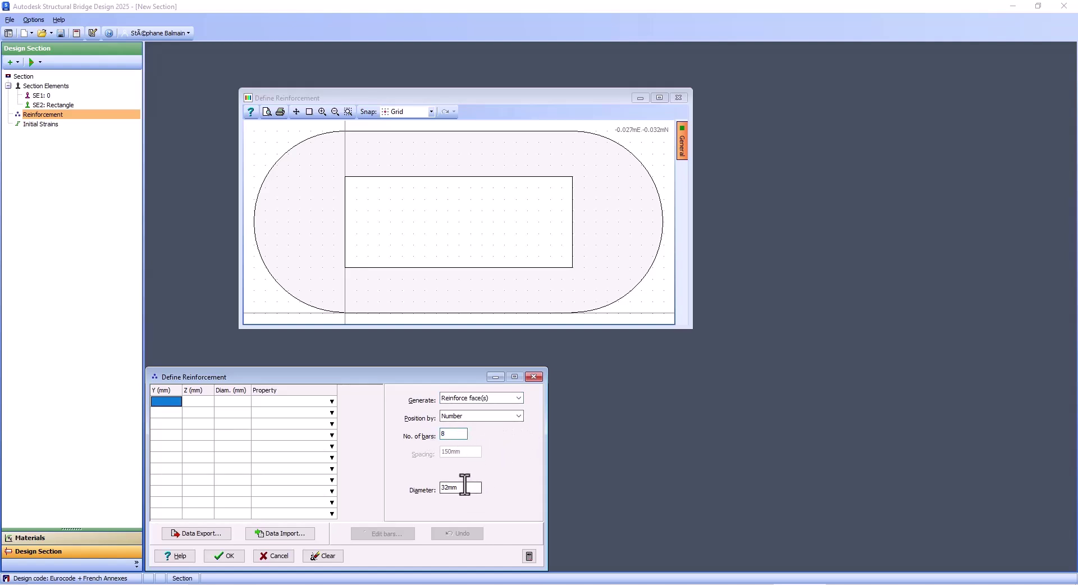
drag(466, 485, 426, 484)
text(25)
Place bars along the bottom, right, left and top faces and confirm the layout.
click(459, 313)
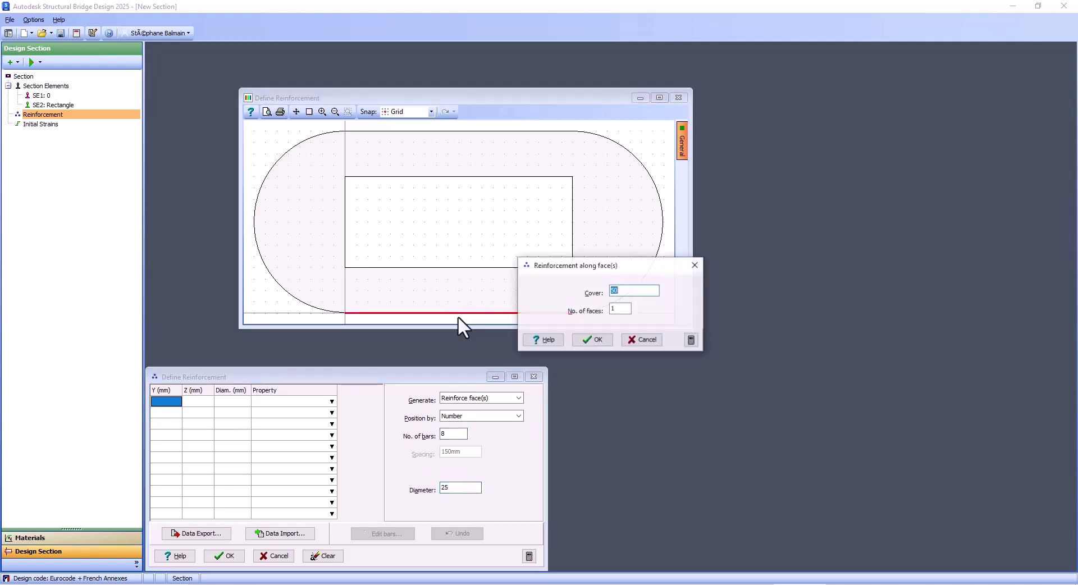
click(597, 340)
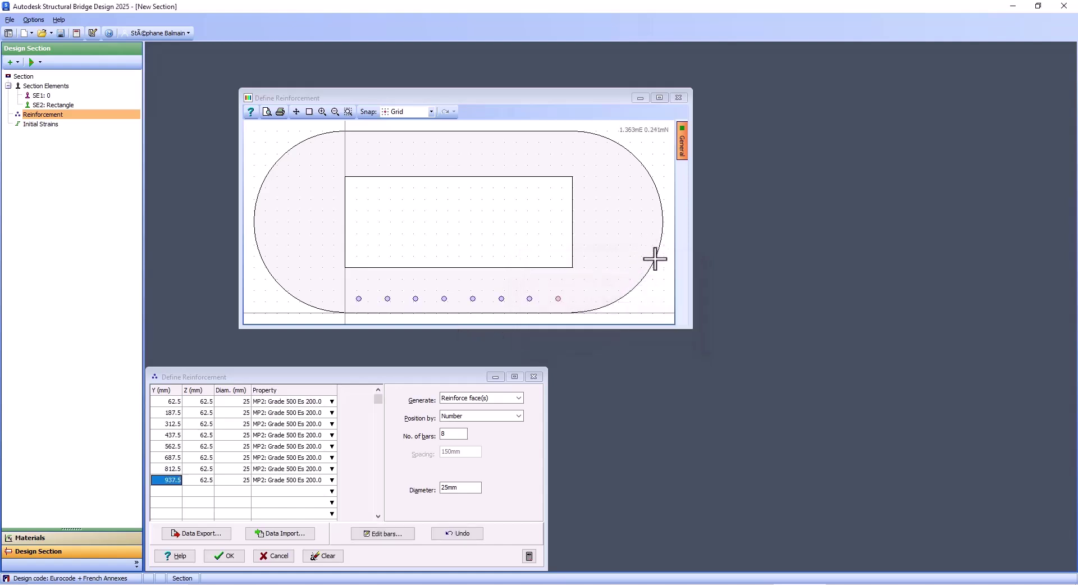
click(655, 258)
click(597, 334)
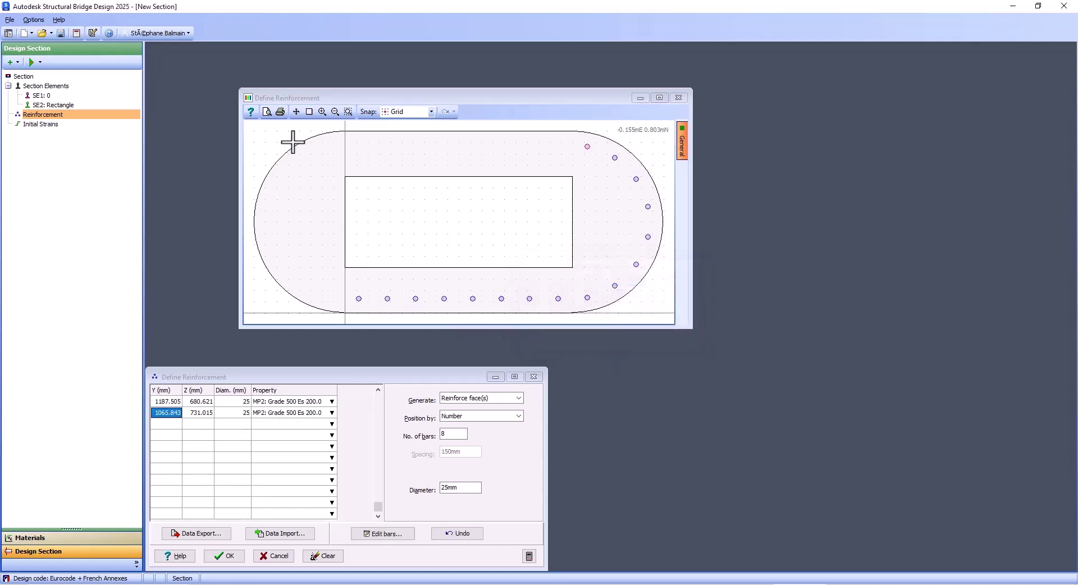
click(259, 191)
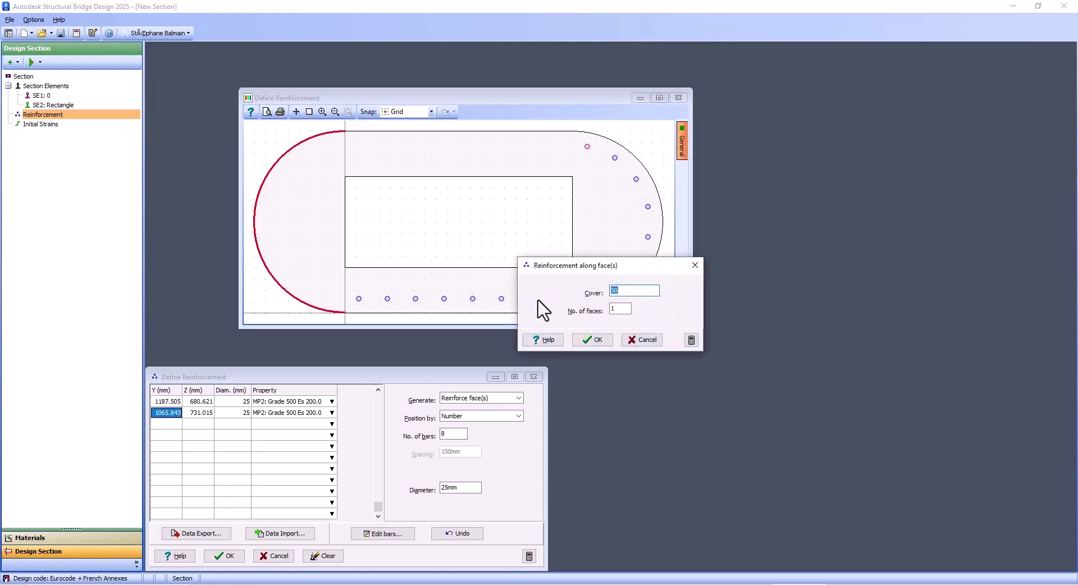
click(592, 338)
click(443, 130)
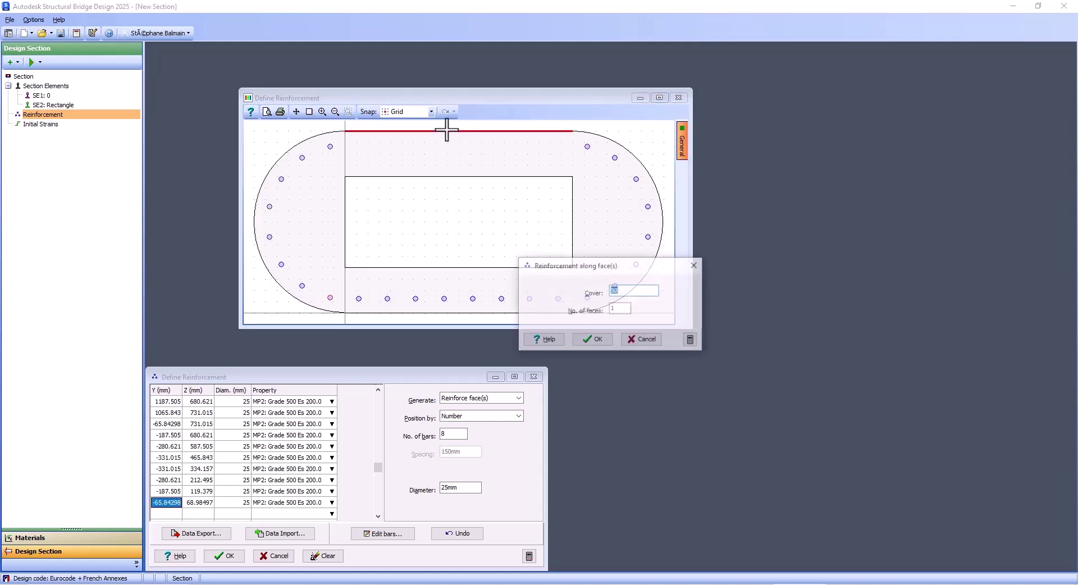
click(594, 337)
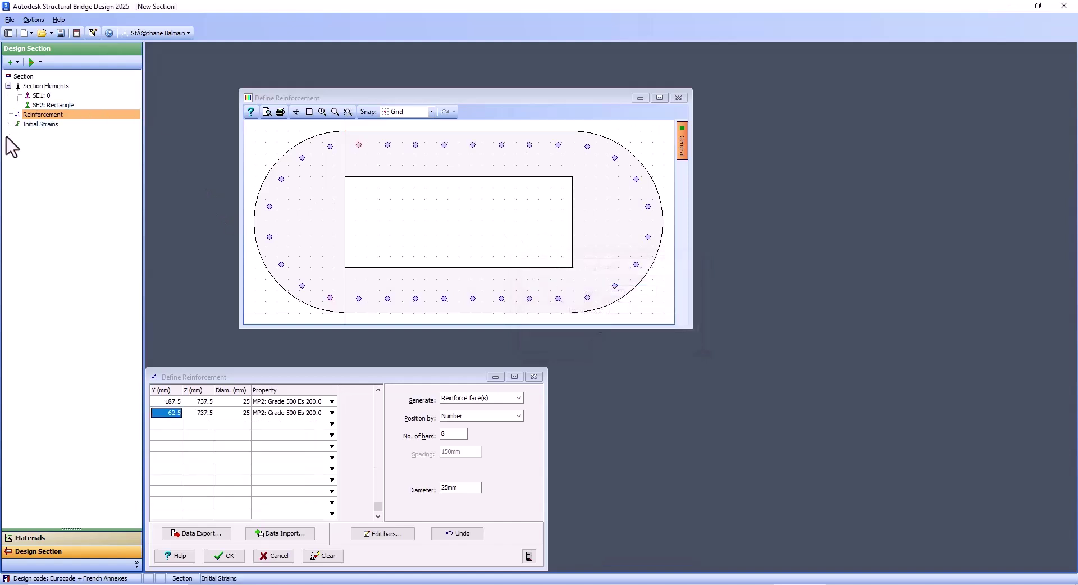
click(230, 559)
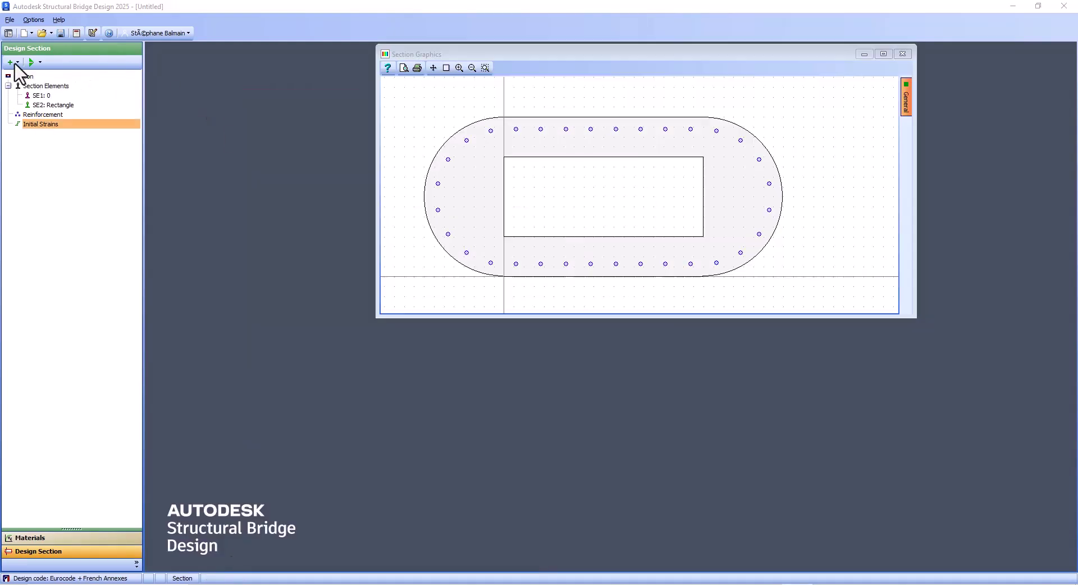
Add loadcase ULS1 with two applied force rows.
click(15, 64)
click(36, 102)
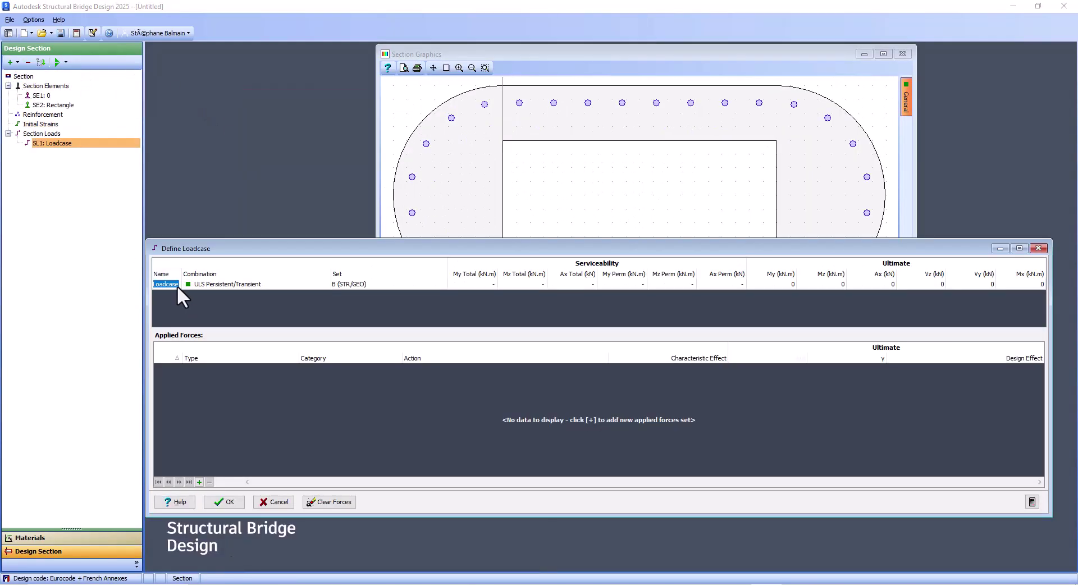
text(ULS1)
click(200, 481)
click(199, 482)
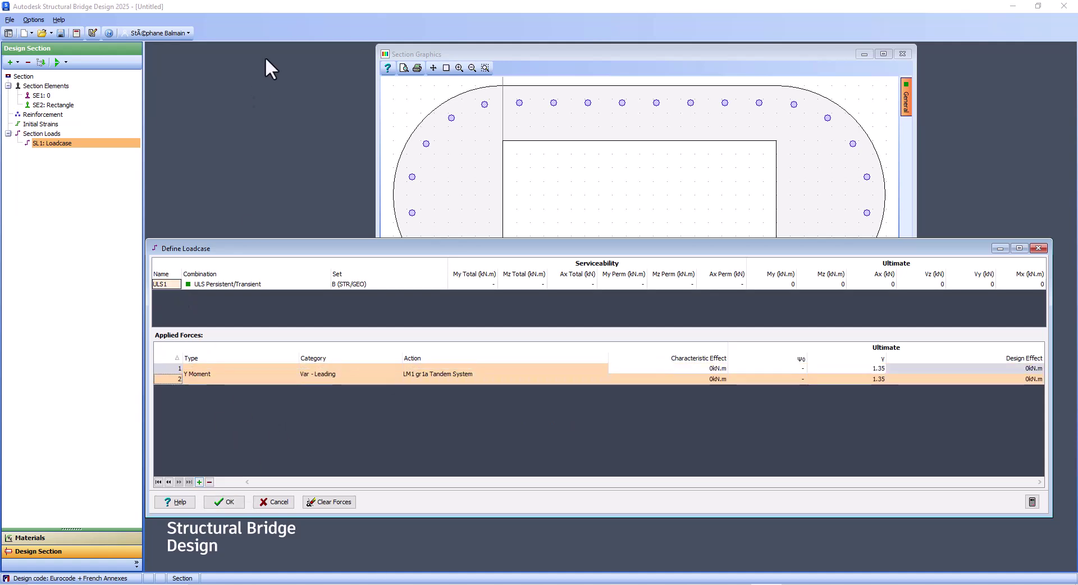
Make the first force Permanent and the second Var - Accom - Main, User defined.
click(396, 369)
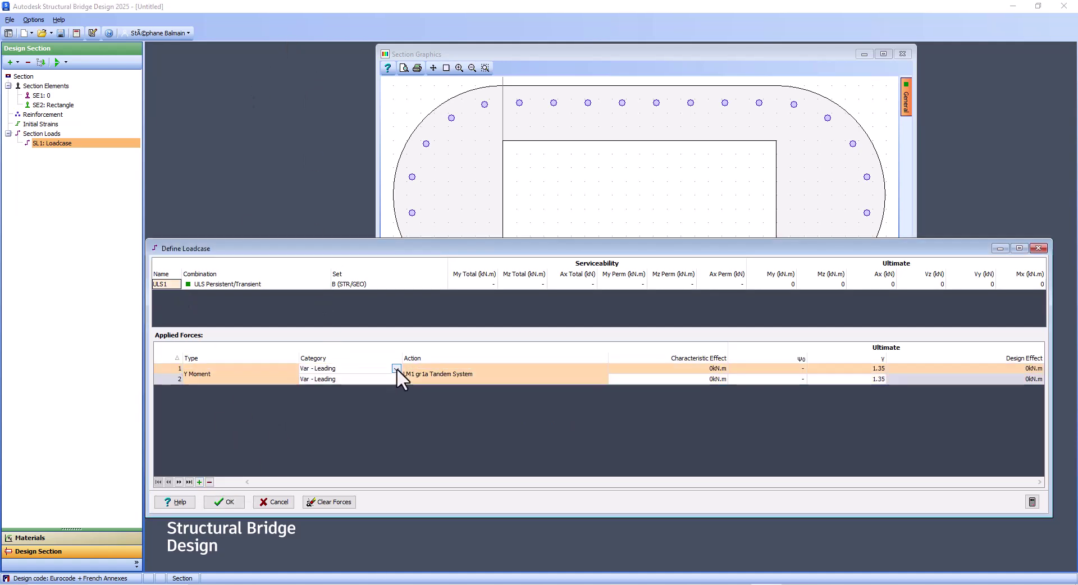
click(397, 368)
click(358, 378)
click(396, 380)
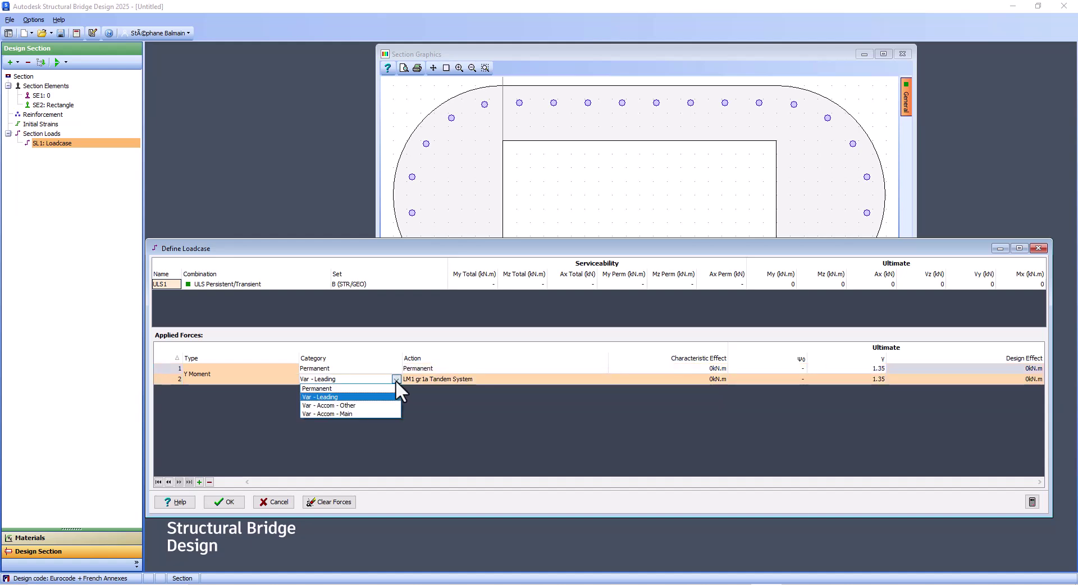
click(369, 414)
click(598, 379)
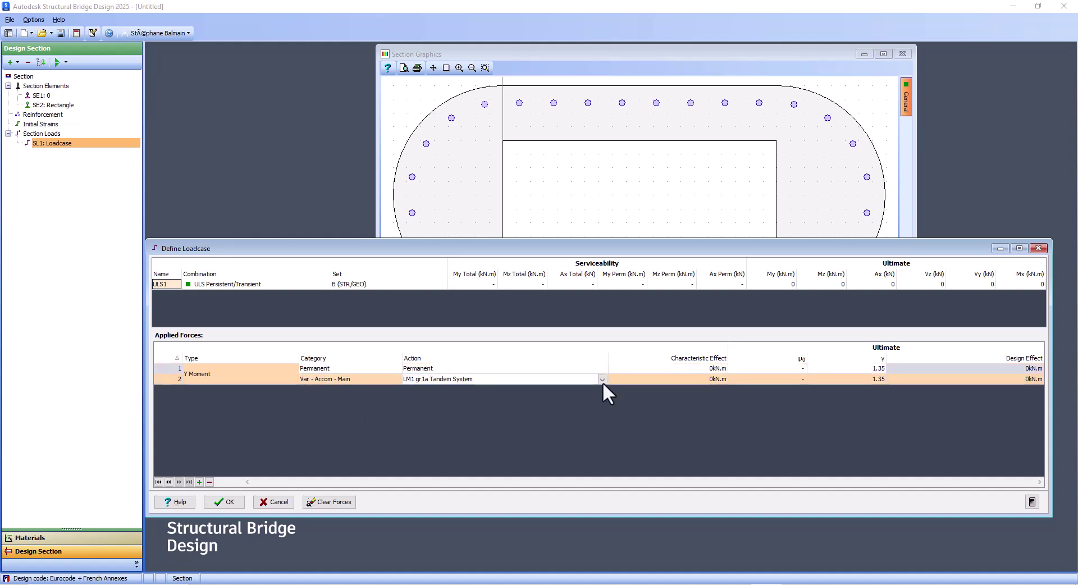
click(600, 379)
click(569, 498)
Enter Y moments of 609.43 and 473.72 kN.m and confirm ULS1.
click(704, 369)
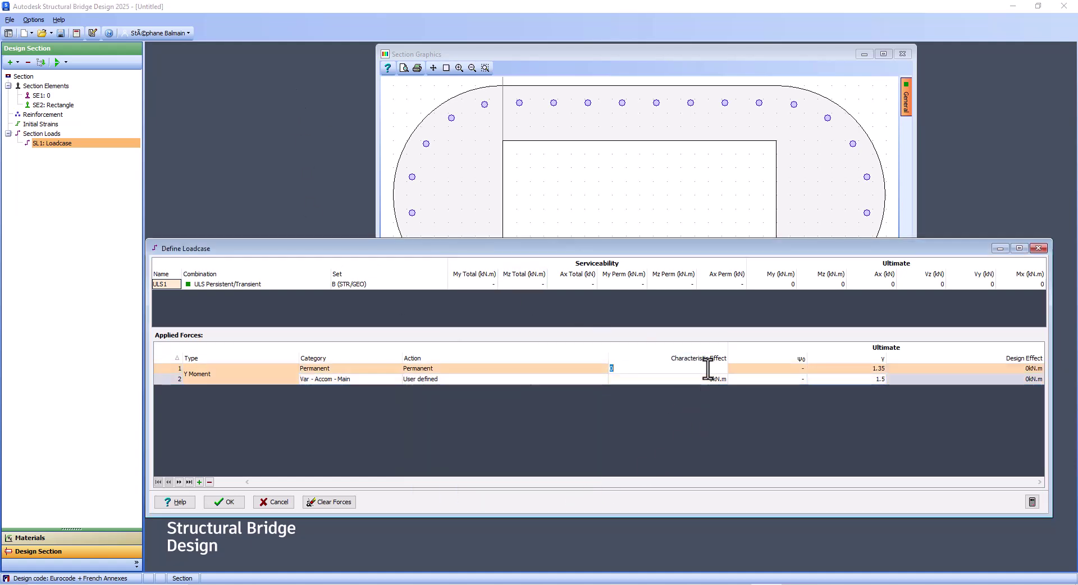
text(609.43)
key(Tab)
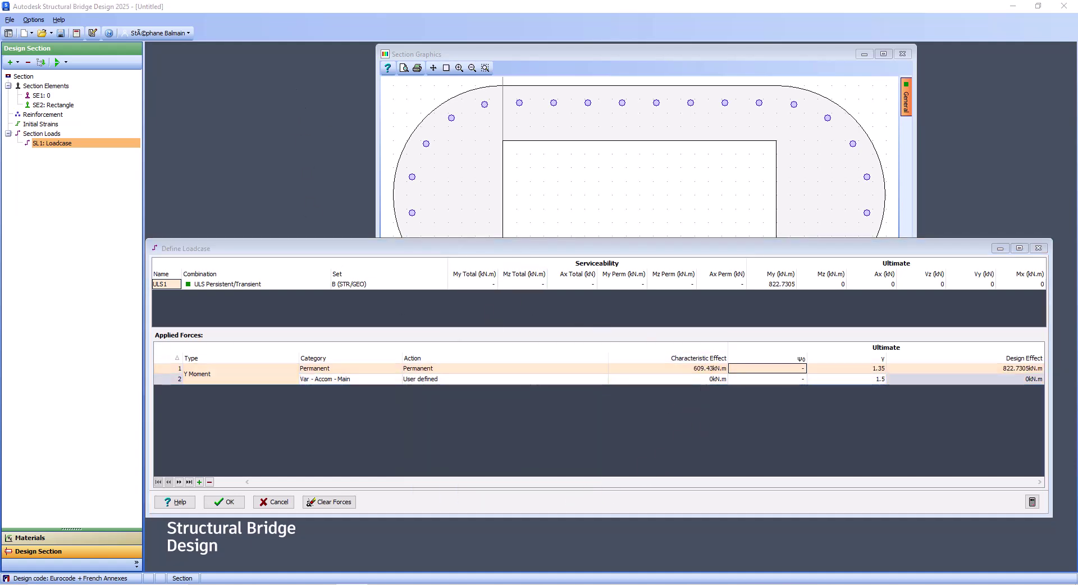
click(717, 378)
text(473.72)
key(Tab)
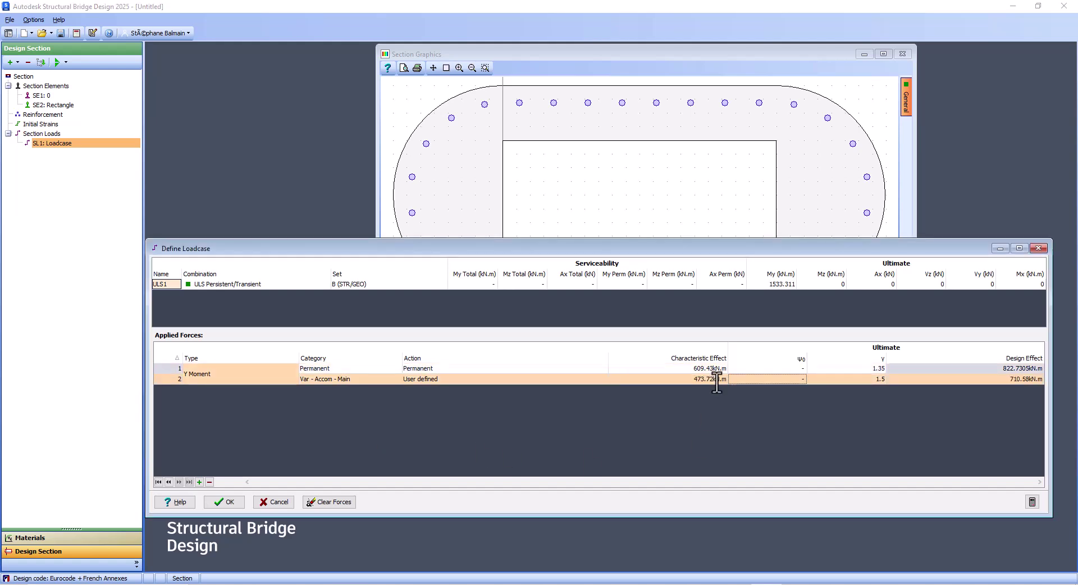
click(310, 91)
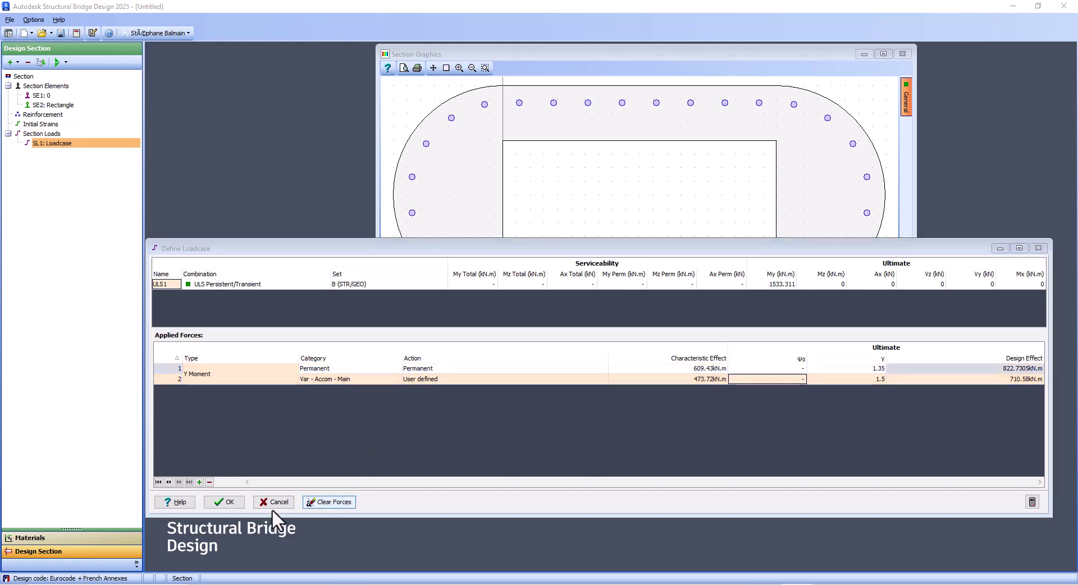
click(221, 502)
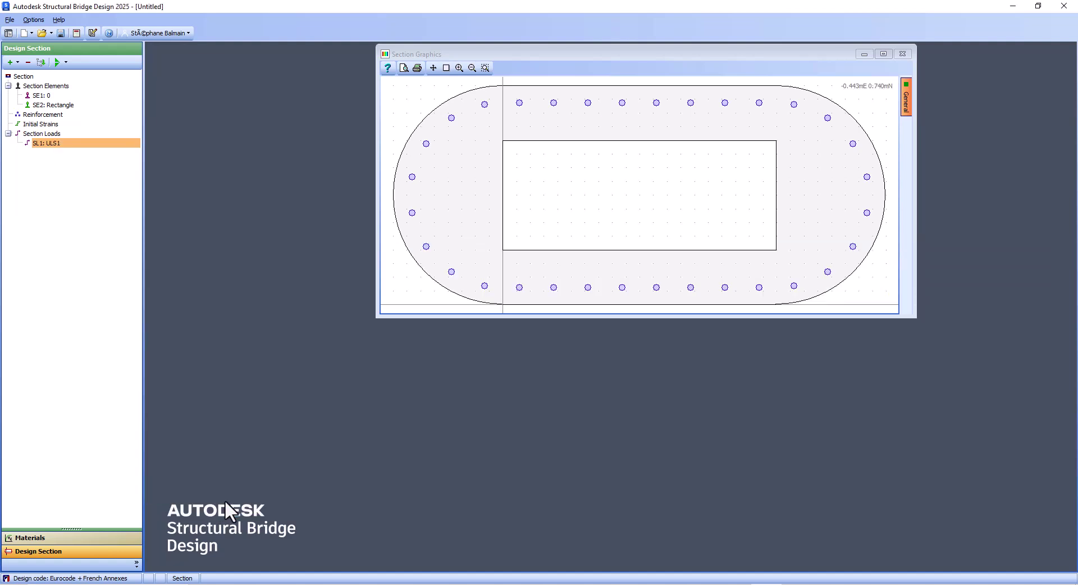
Add a second loadcase named SLS1 with the SLS Frequent combination.
right_click(35, 144)
click(18, 62)
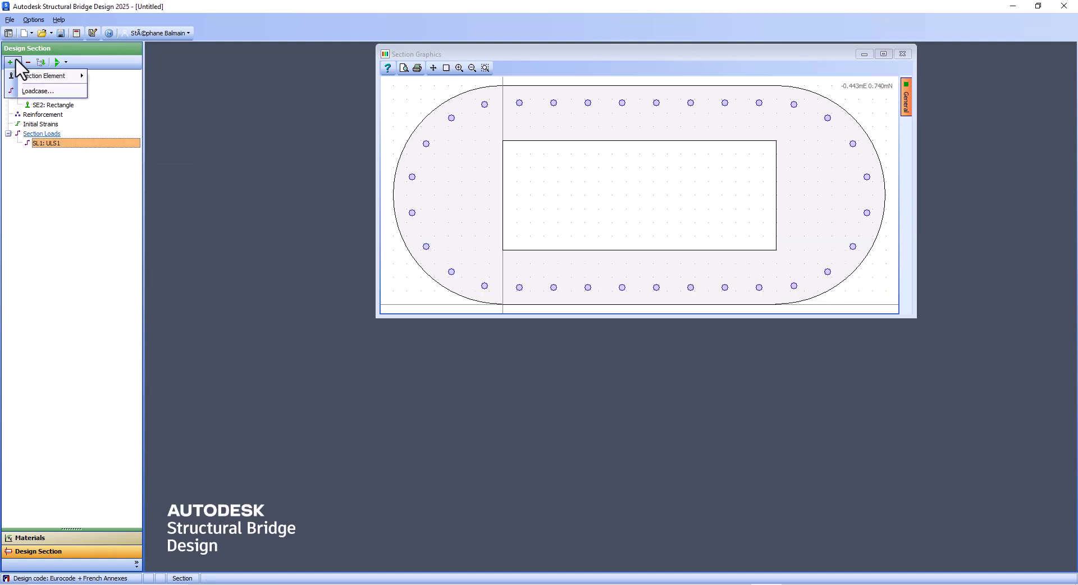
click(31, 91)
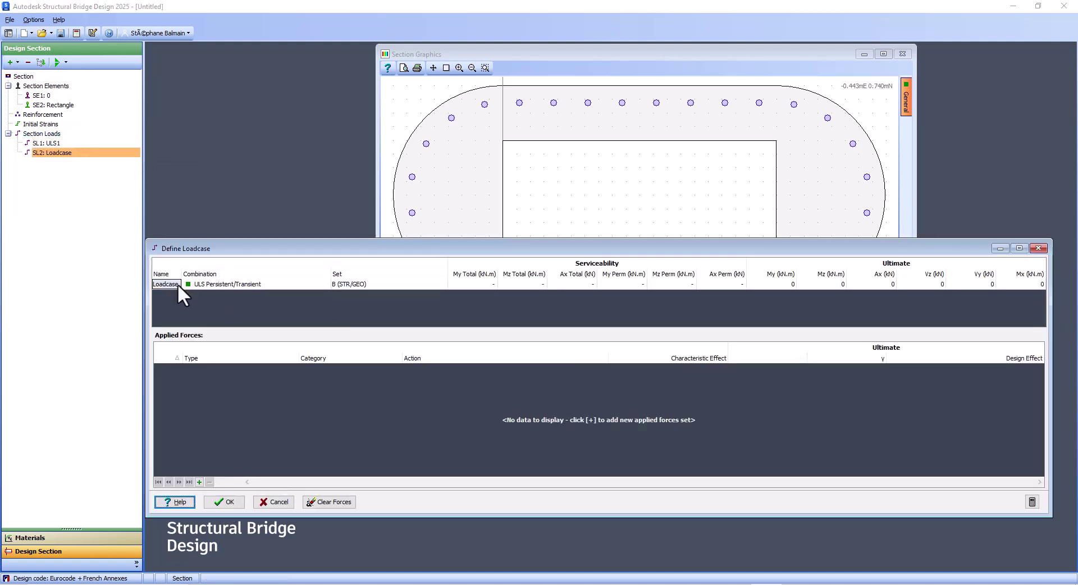
click(230, 284)
click(325, 284)
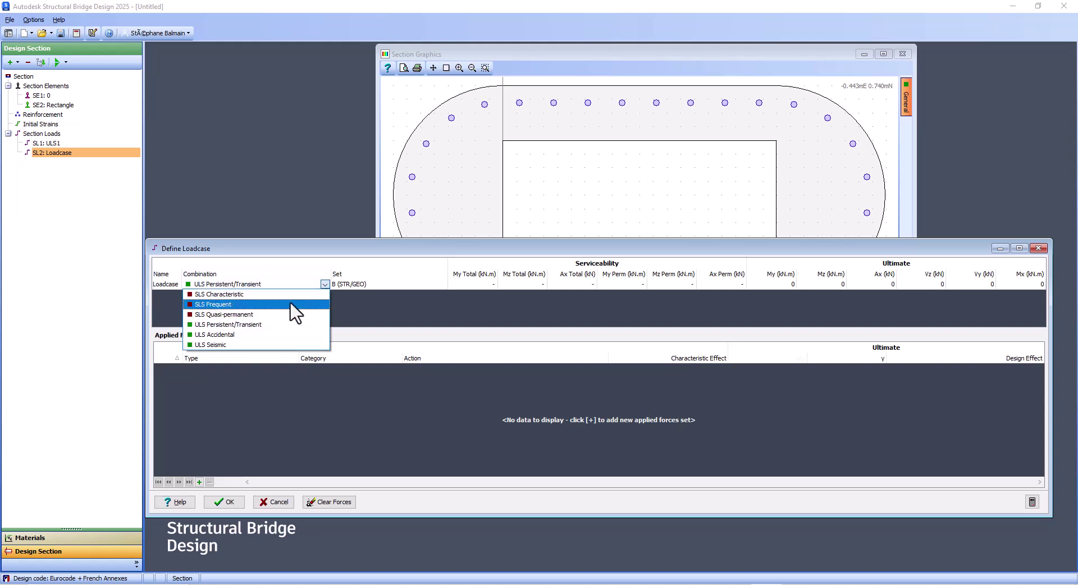
click(292, 305)
click(175, 287)
text(SLS1)
Add two applied forces to SLS1: a Permanent load and a user-defined Var - Other load.
click(200, 482)
click(200, 482)
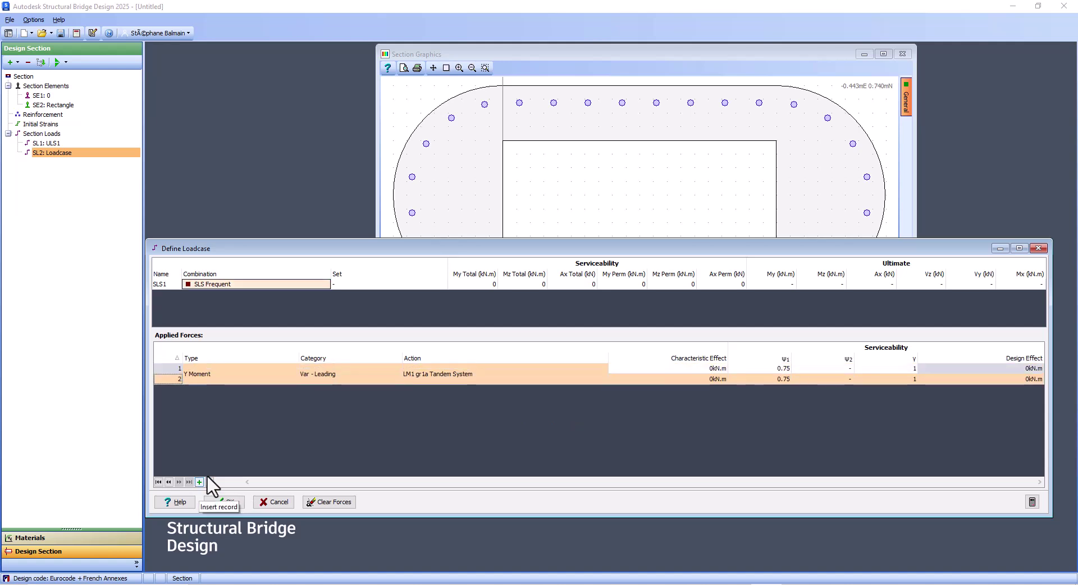
click(396, 369)
click(393, 379)
click(393, 379)
click(326, 406)
click(600, 379)
click(602, 379)
click(539, 488)
Enter Y moments of 609.43 and 473.72 kN.m and confirm the SLS1 loadcase.
click(674, 382)
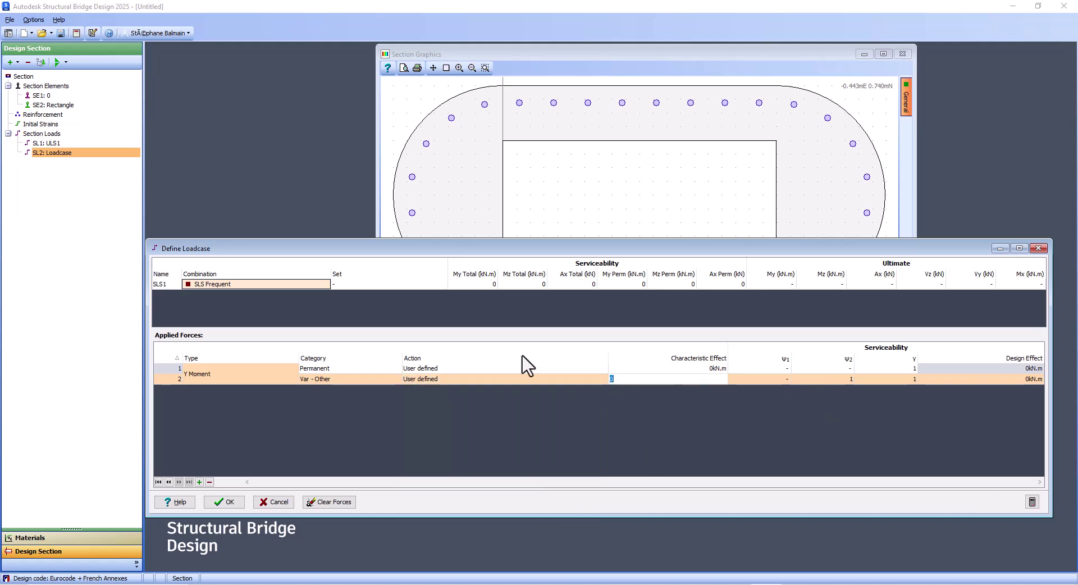
click(721, 379)
key(Return)
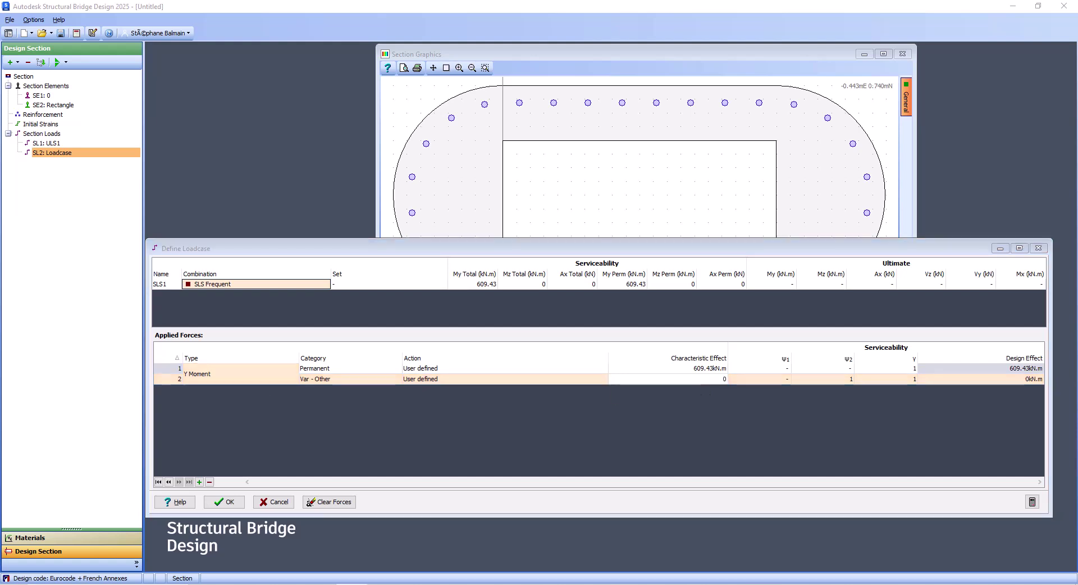
click(722, 381)
text(473.72)
key(Tab)
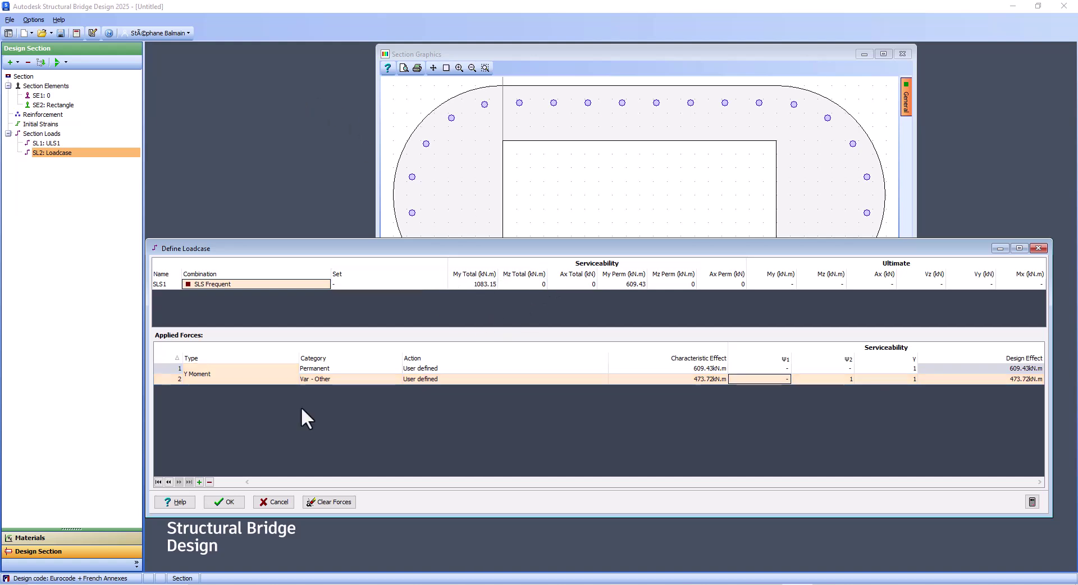
click(226, 502)
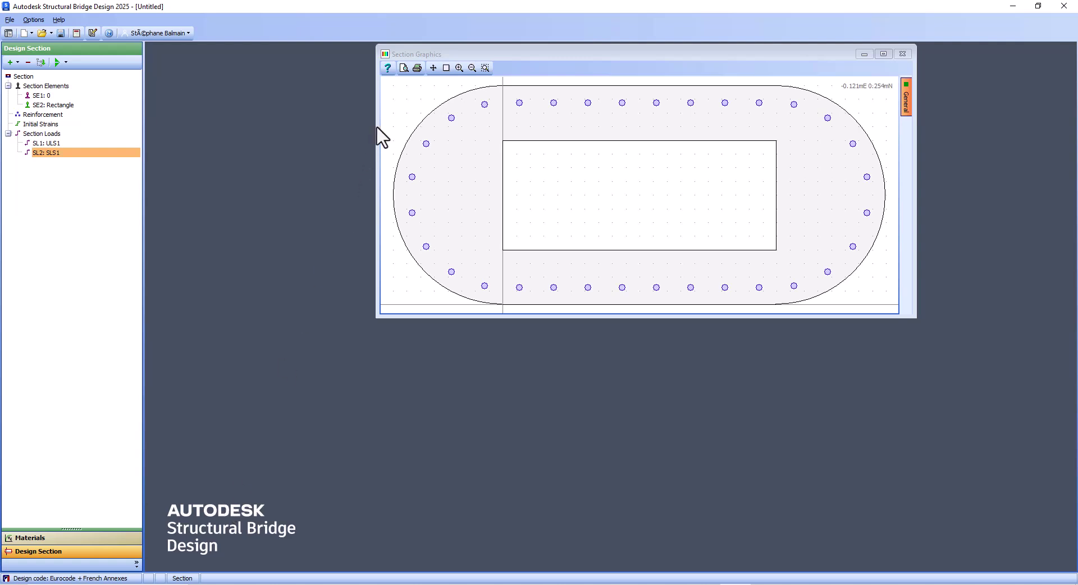
click(67, 61)
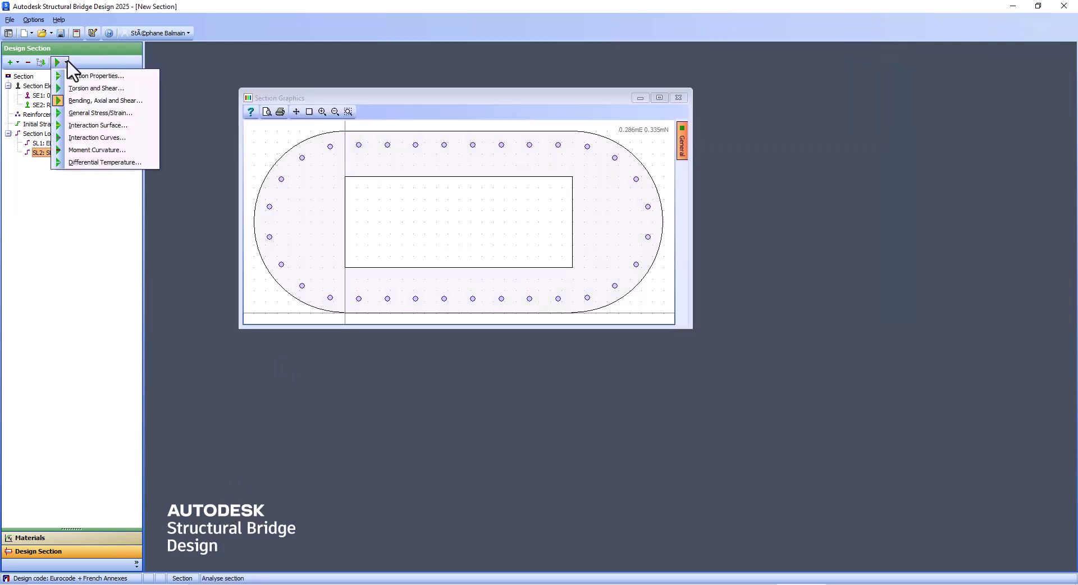
Start the bending, axial and shear analysis and review the serviceability calculation settings.
click(95, 100)
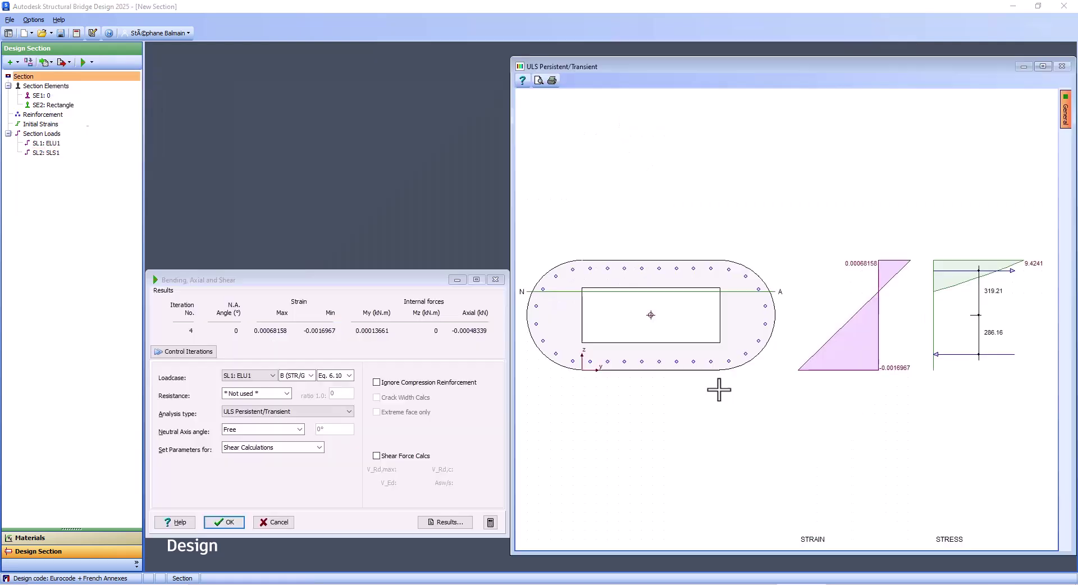
click(319, 448)
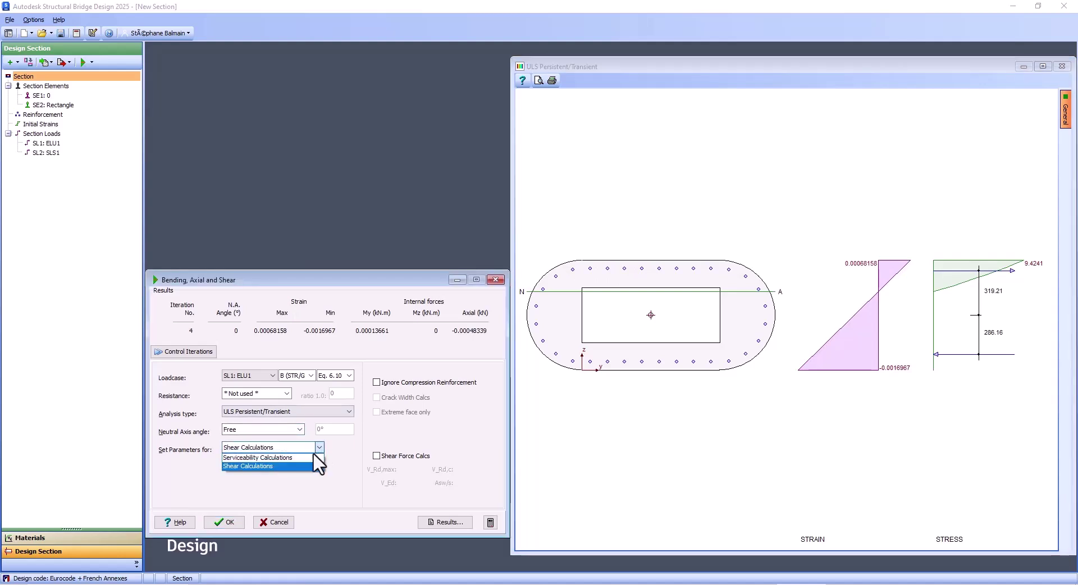
click(303, 458)
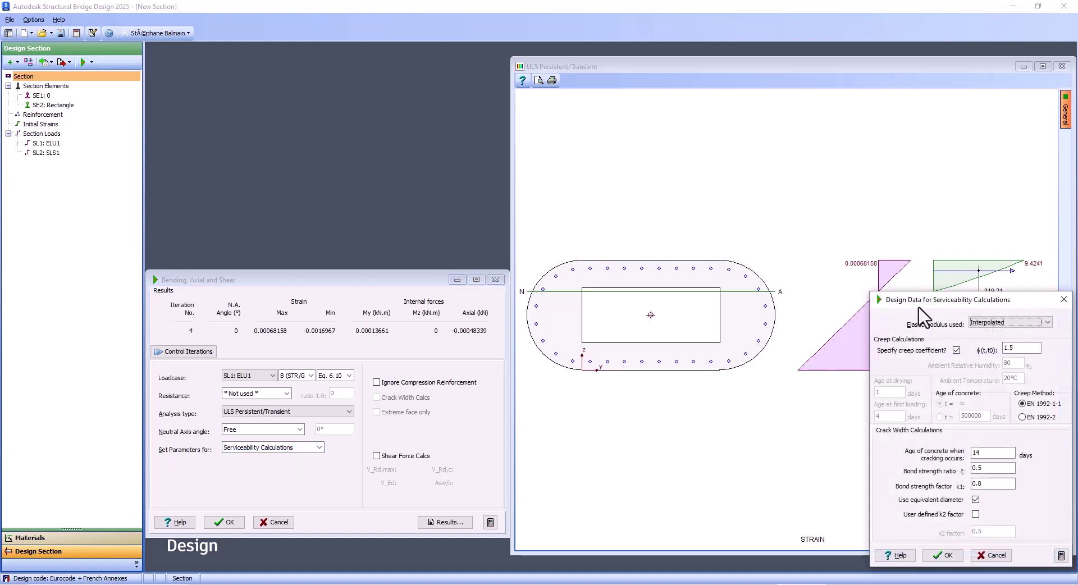
drag(921, 303, 602, 242)
key(Tab)
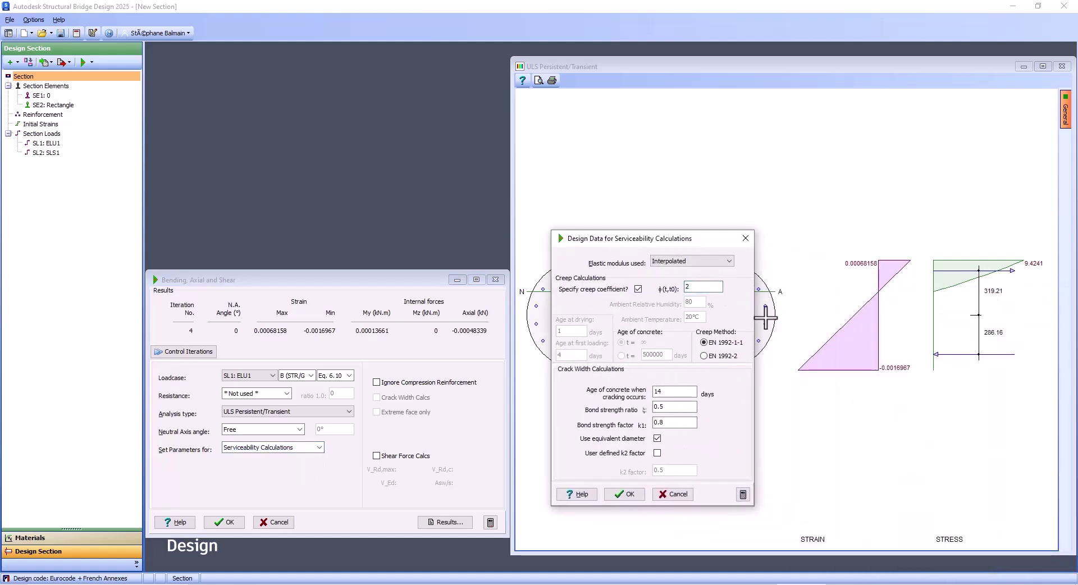
click(625, 496)
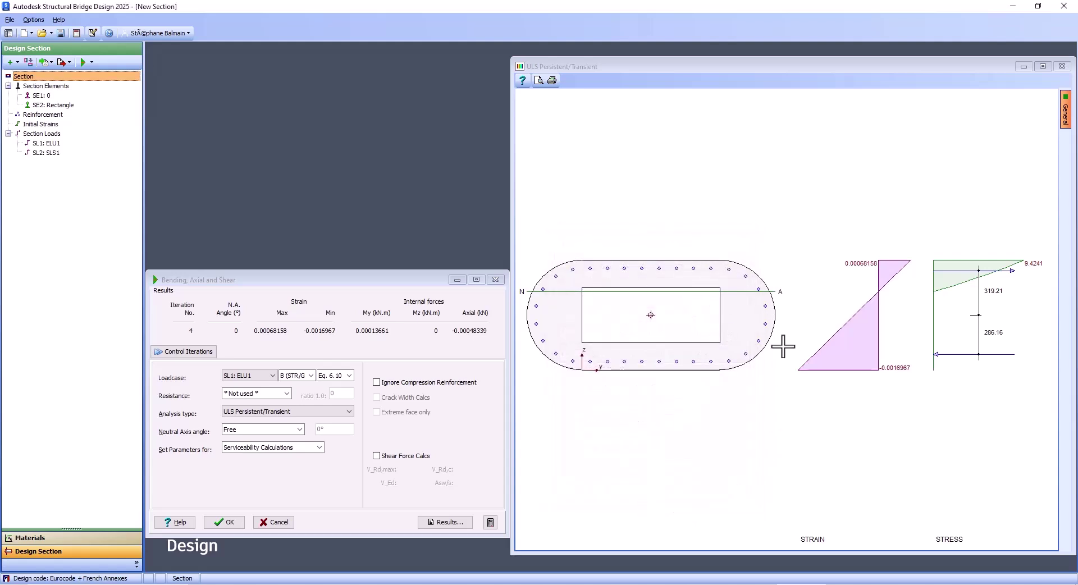
Leave the shear settings unchanged and have the creep coefficient calculated automatically.
click(318, 447)
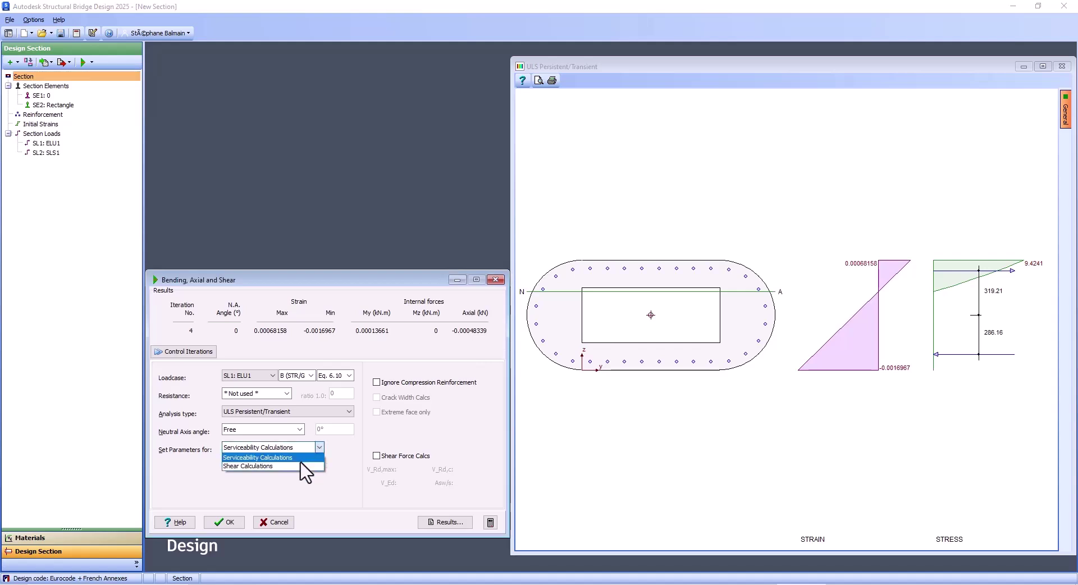
click(281, 466)
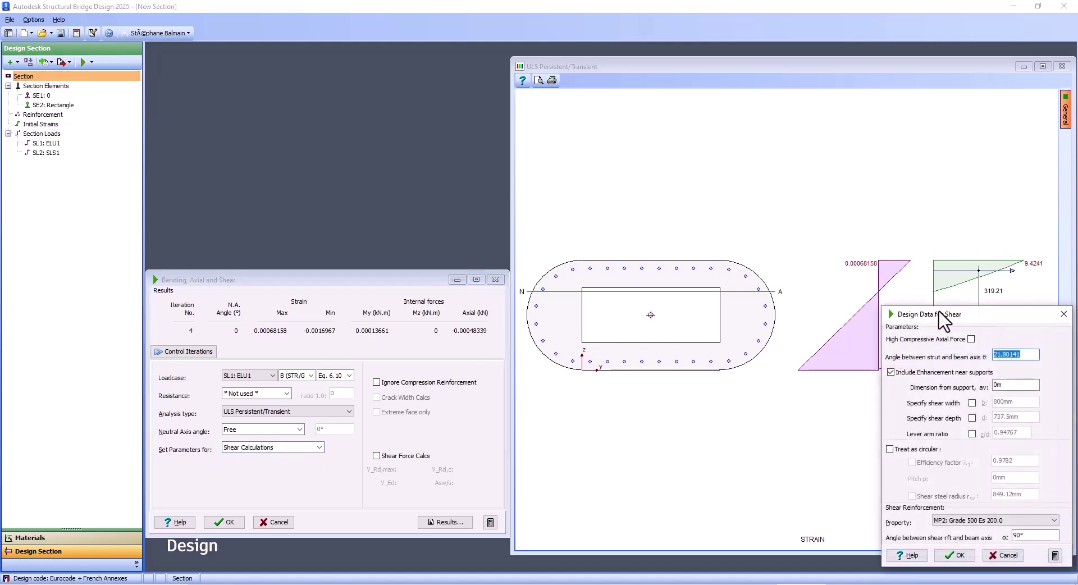
drag(943, 320, 540, 238)
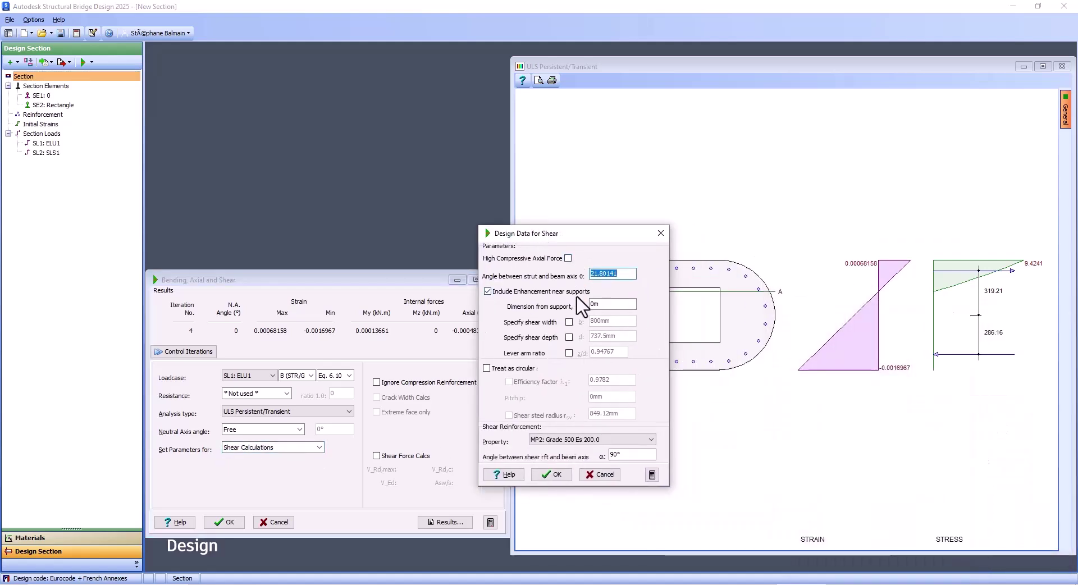
click(601, 475)
click(316, 448)
click(303, 467)
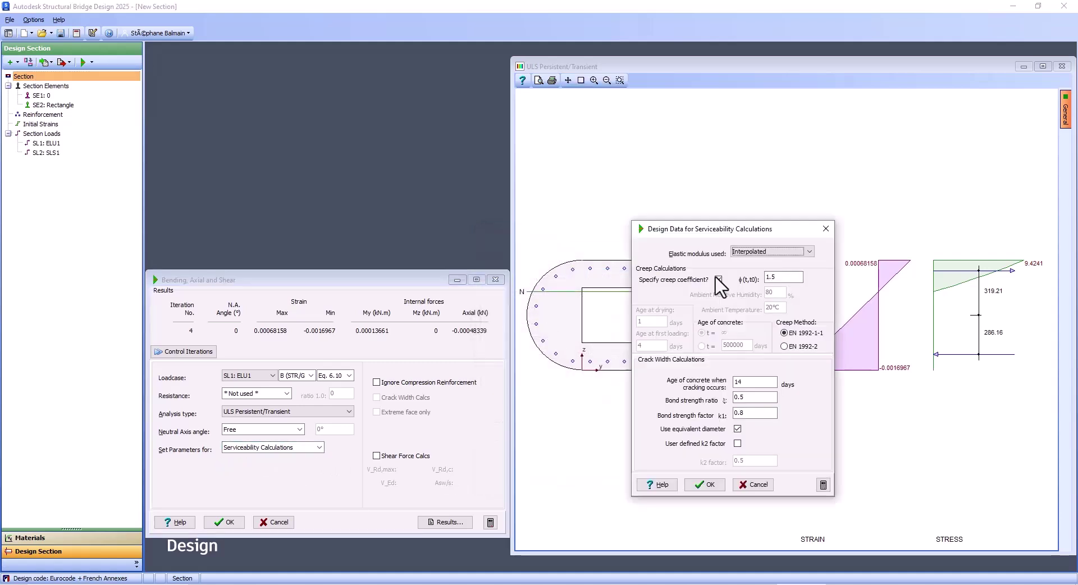
click(718, 279)
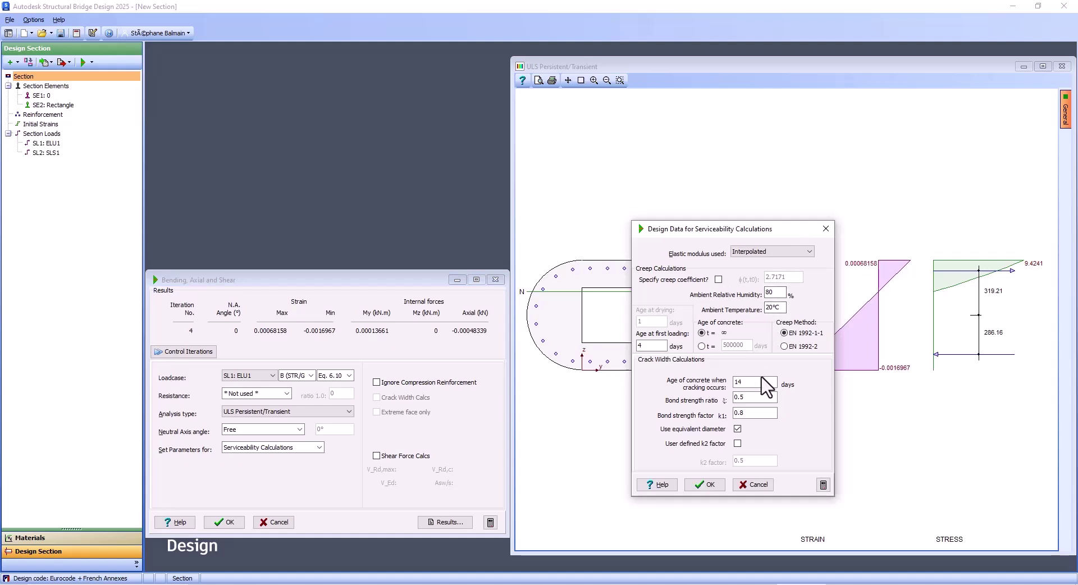
click(712, 486)
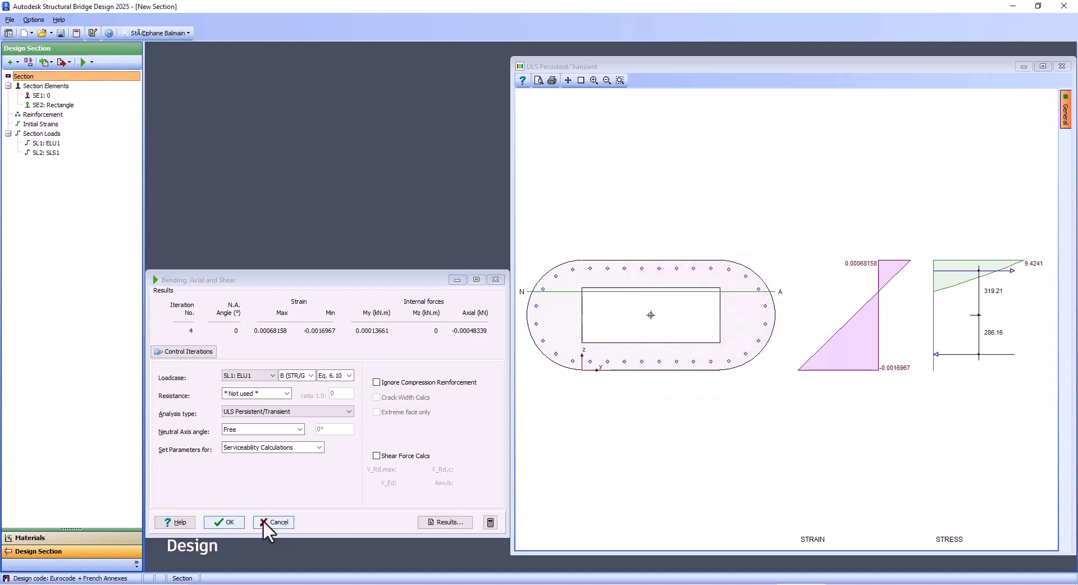
Reset the iteration controls to their defaults and re-analyse ELU1.
click(174, 353)
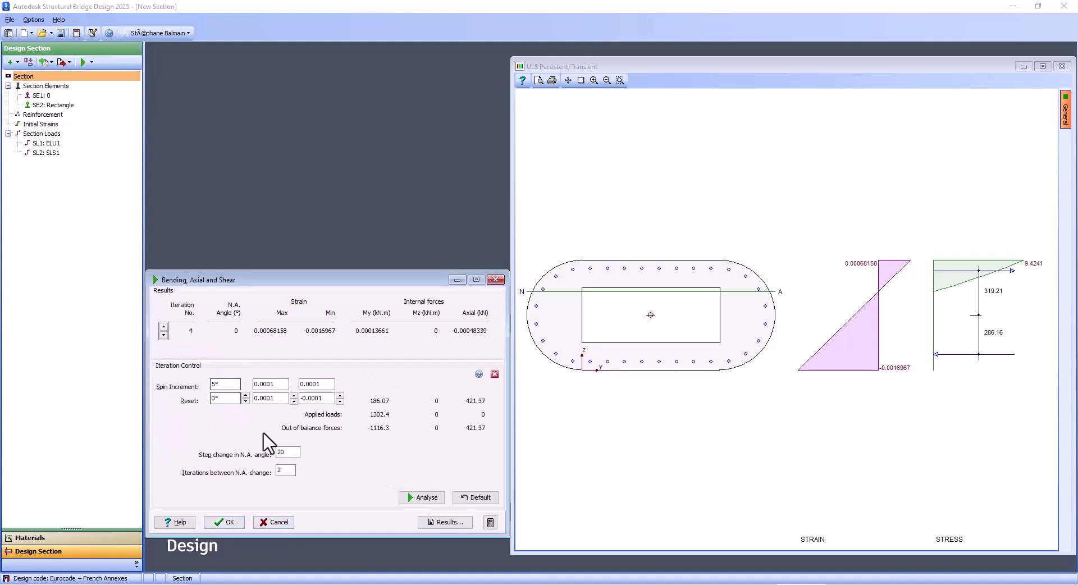
click(478, 499)
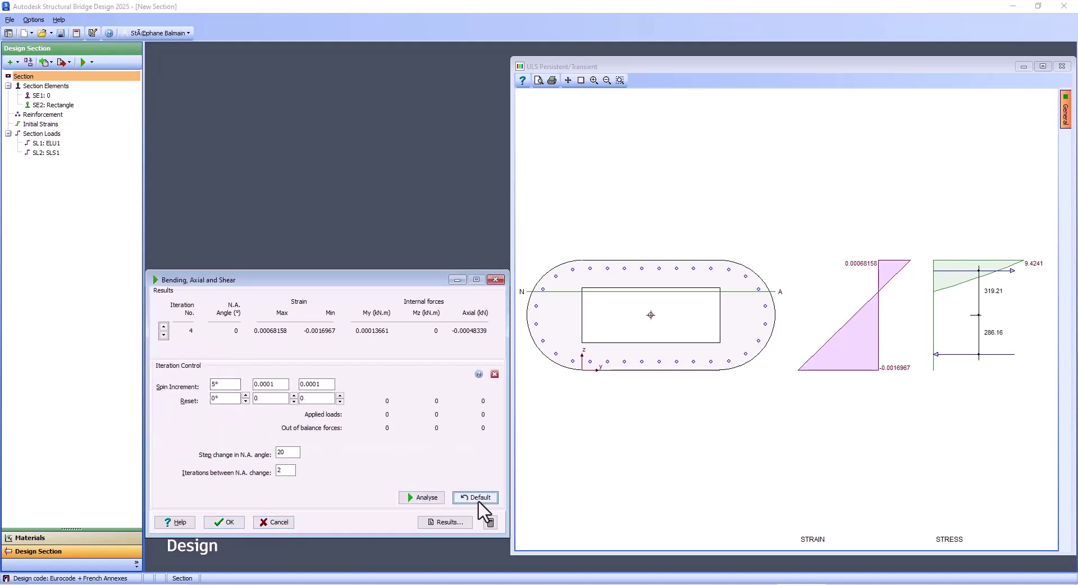
click(411, 498)
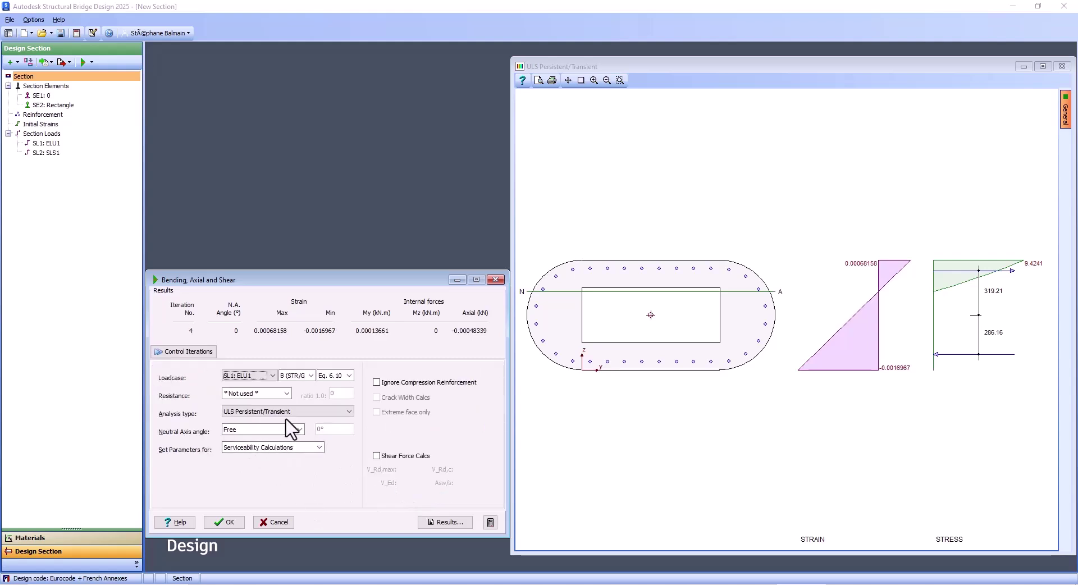
Check the SL1: ELU1 loadcase definition and rerun its bending, axial and shear check.
click(229, 520)
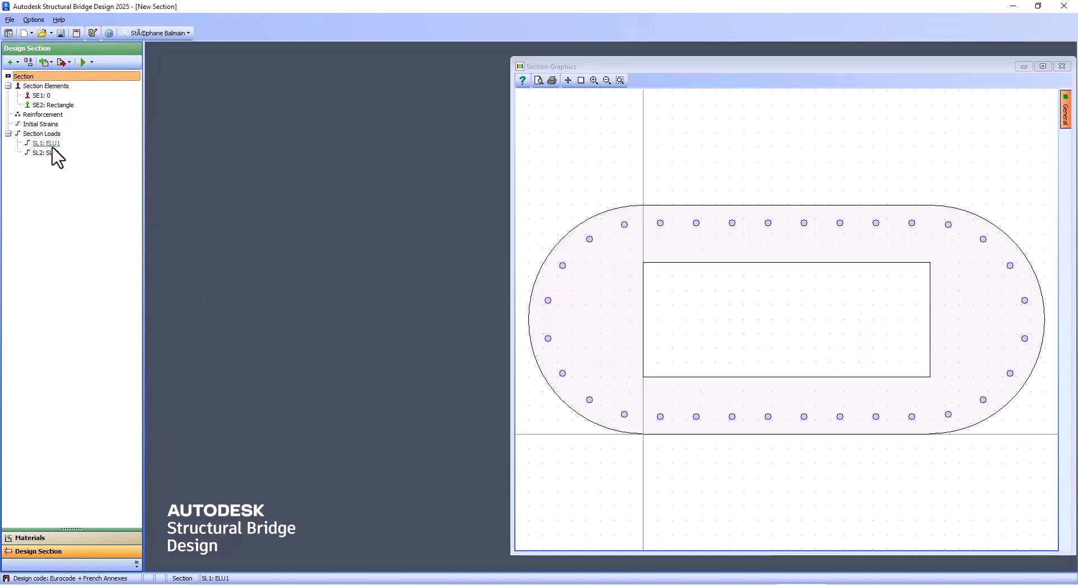
double_click(51, 146)
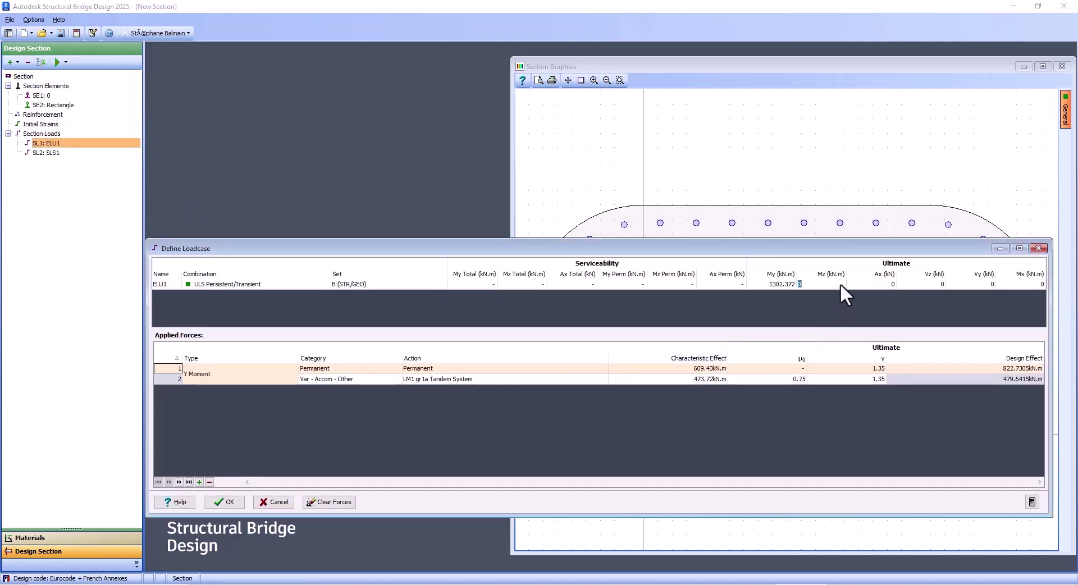
click(227, 501)
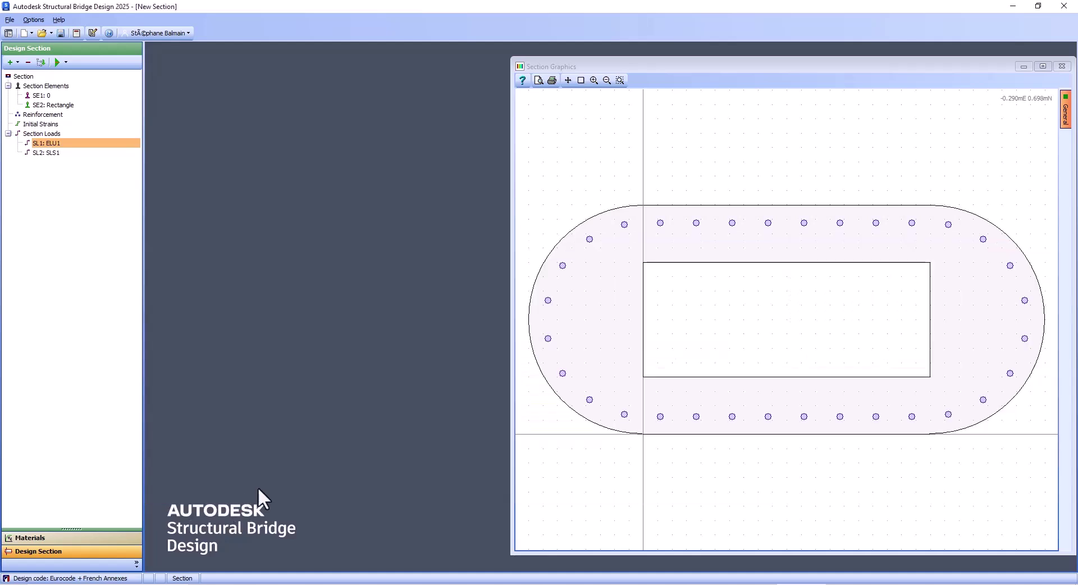
right_click(65, 156)
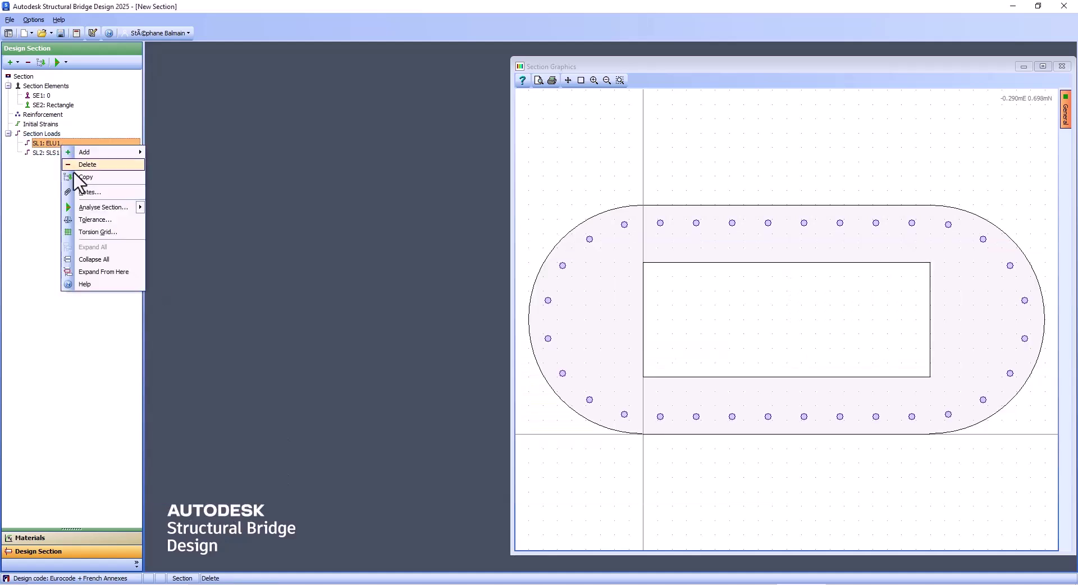
click(87, 207)
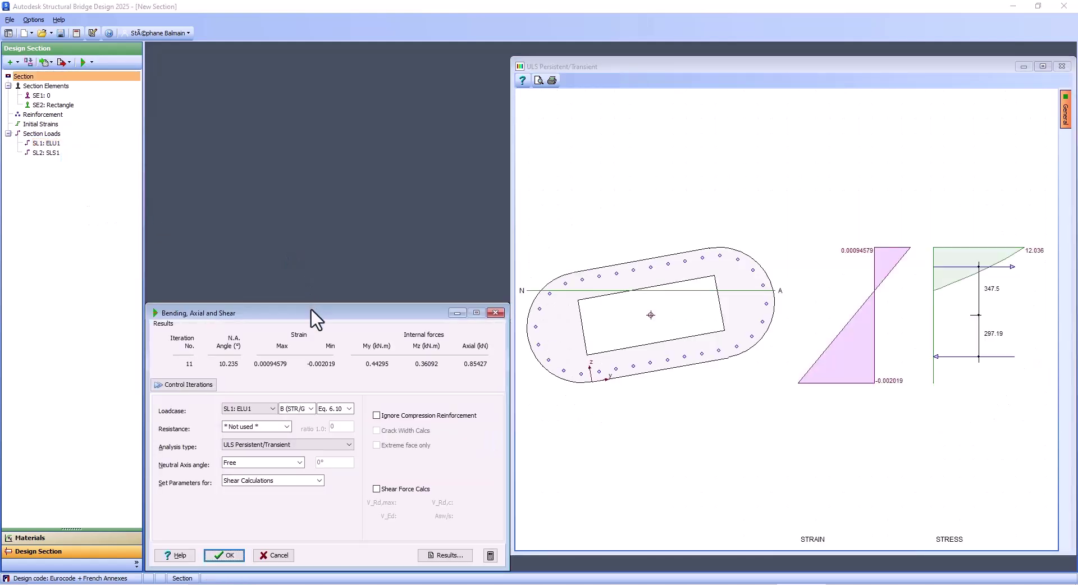
Change the spin increment from 5° to 1° for SL1: ELU1 and re-analyse.
drag(316, 319, 315, 198)
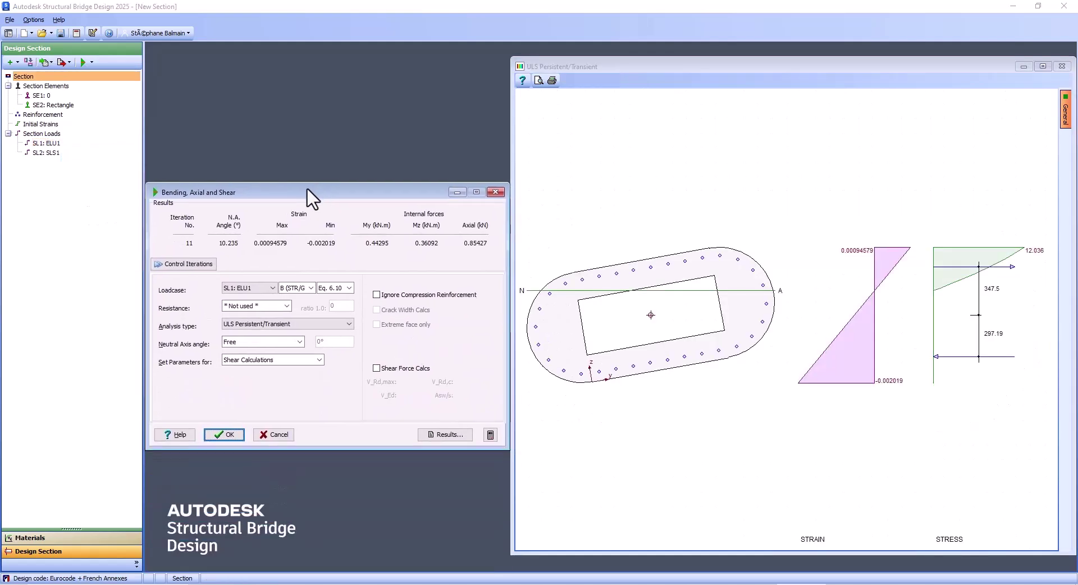
click(271, 292)
click(273, 301)
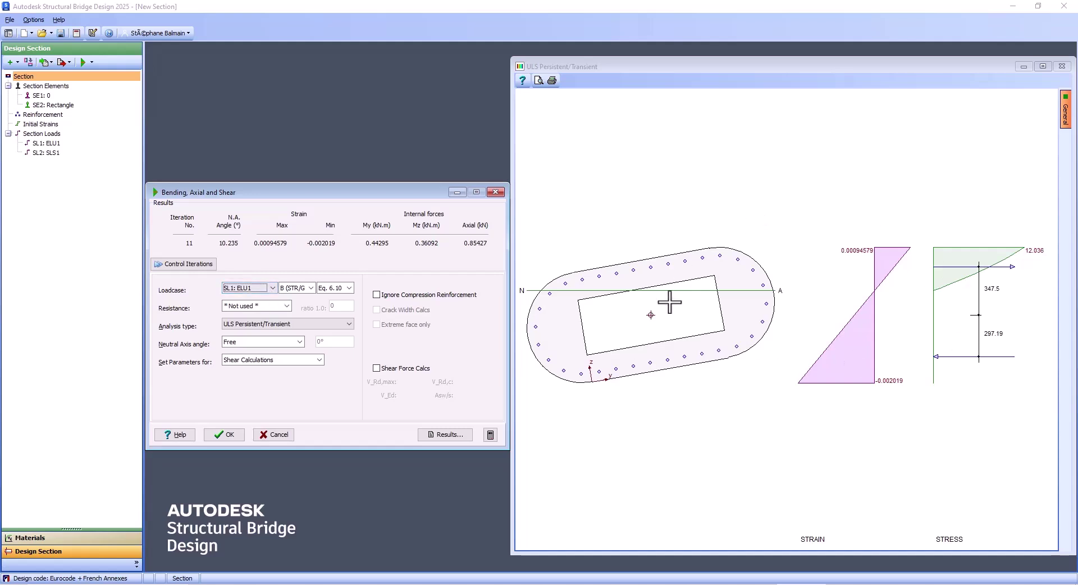
click(193, 266)
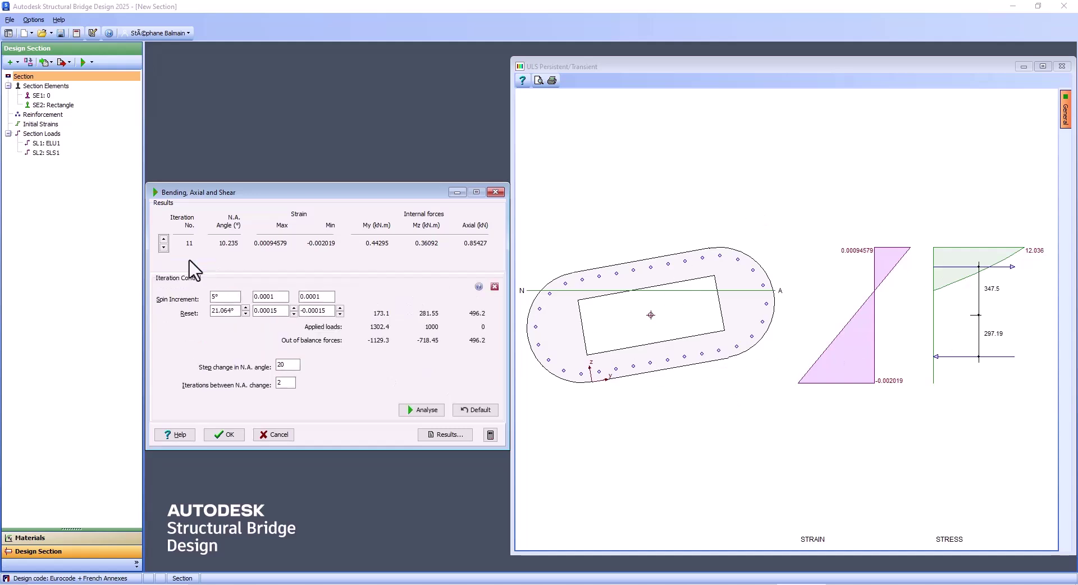
click(229, 298)
text(1)
click(293, 366)
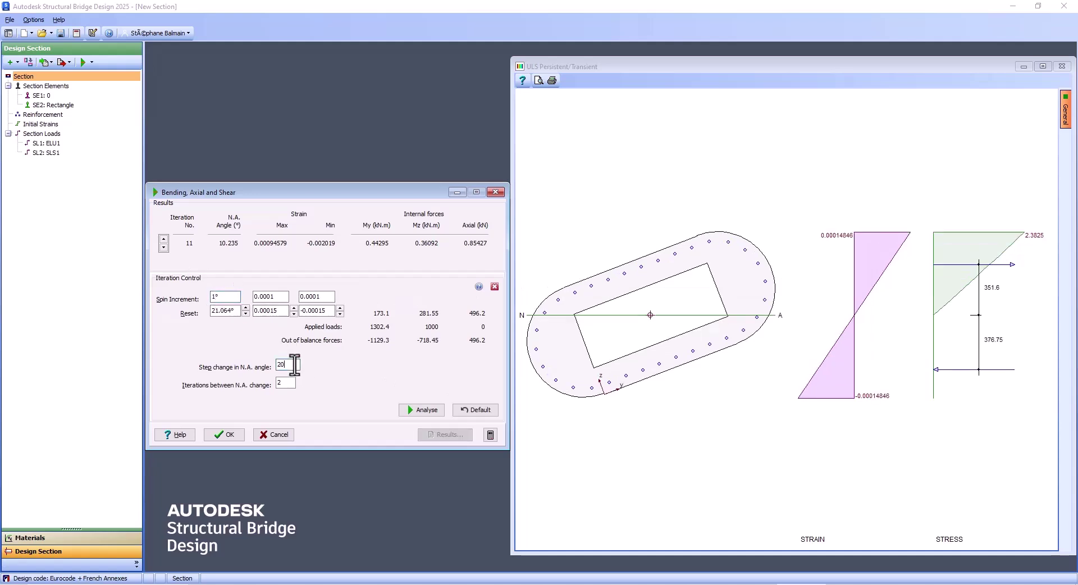
click(438, 411)
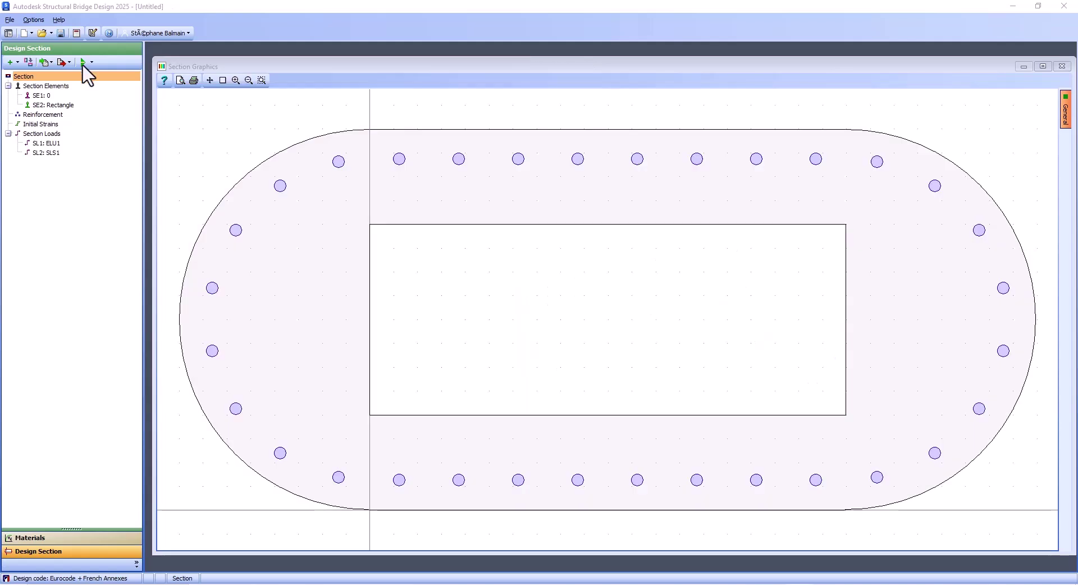
Compare gross, transformed, cracked (tension and all reinforcement) and plastic section properties.
click(83, 63)
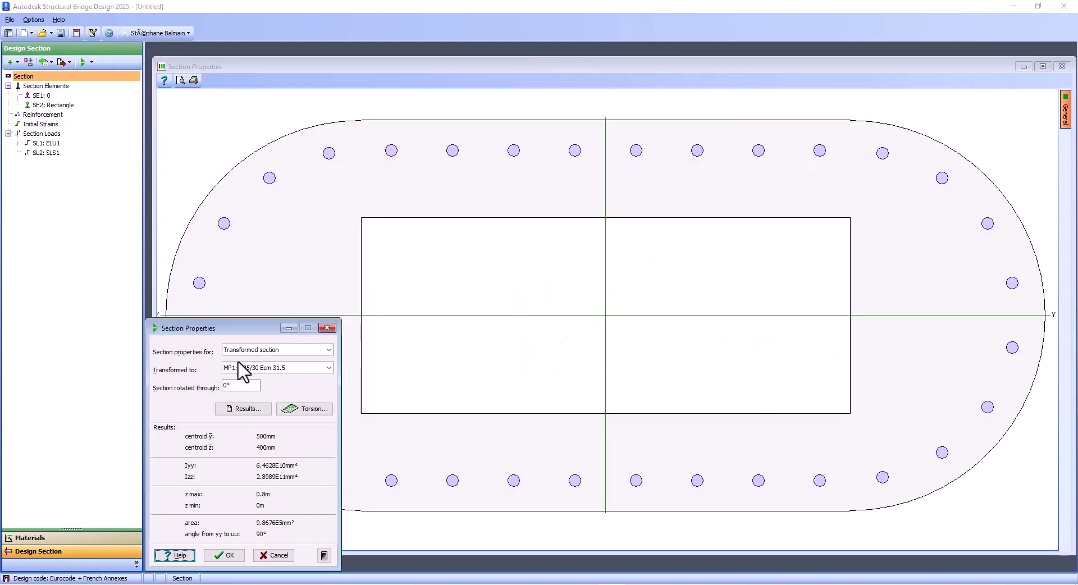
click(306, 350)
click(303, 360)
click(312, 351)
click(296, 369)
click(306, 351)
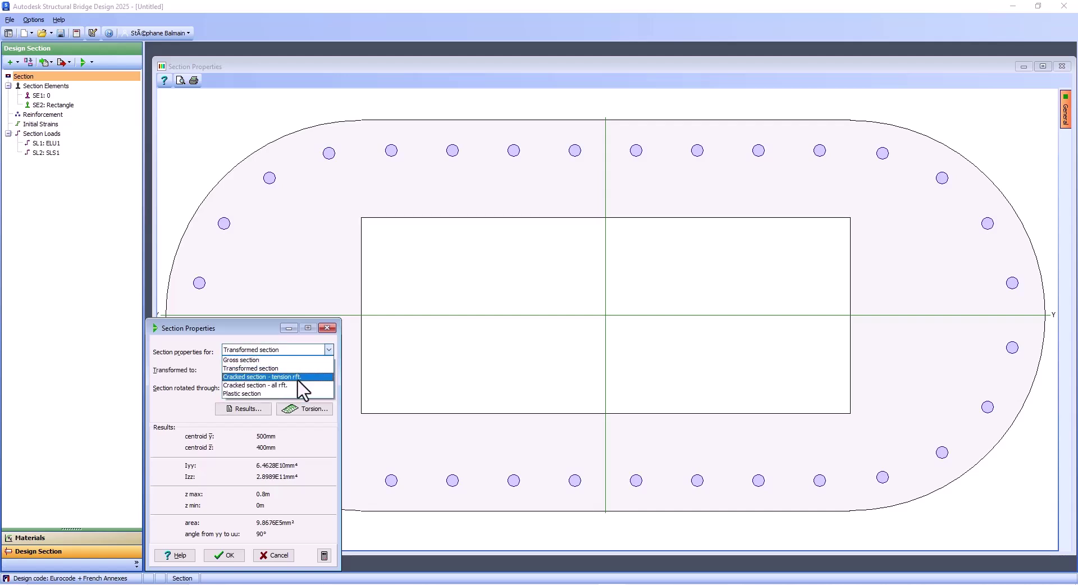
click(299, 377)
click(327, 350)
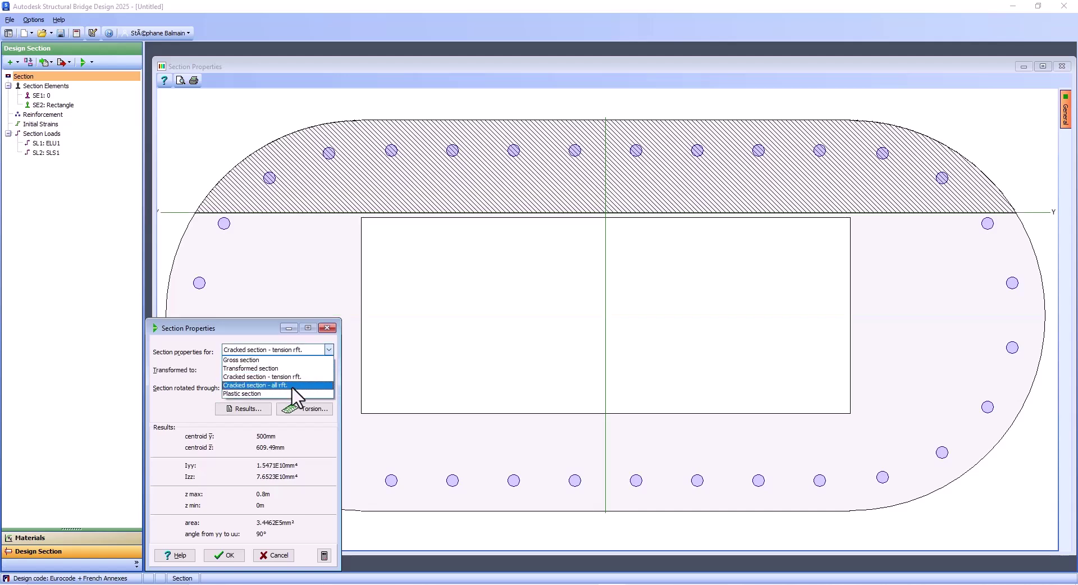
click(292, 386)
click(292, 350)
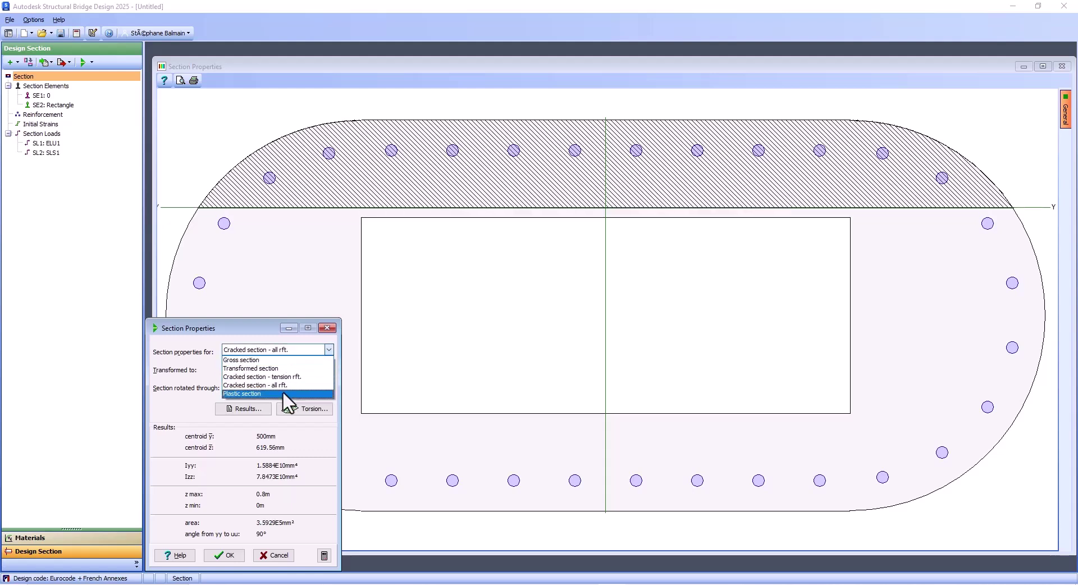
click(284, 394)
Review the gross section properties report: area 9.0265E5 mm², Iyy 5.744E10 mm⁴.
click(276, 353)
click(276, 360)
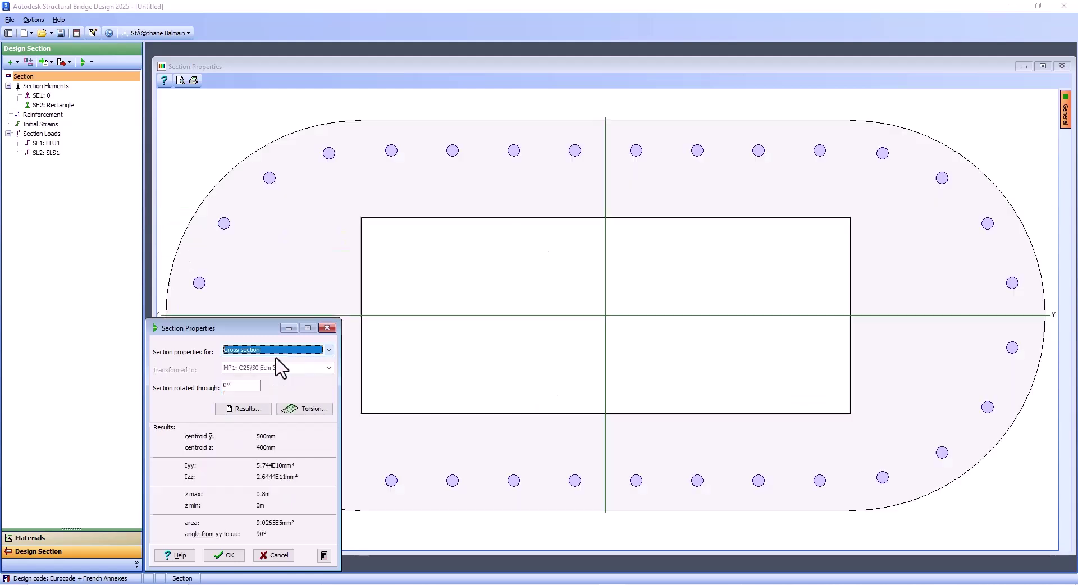
click(245, 409)
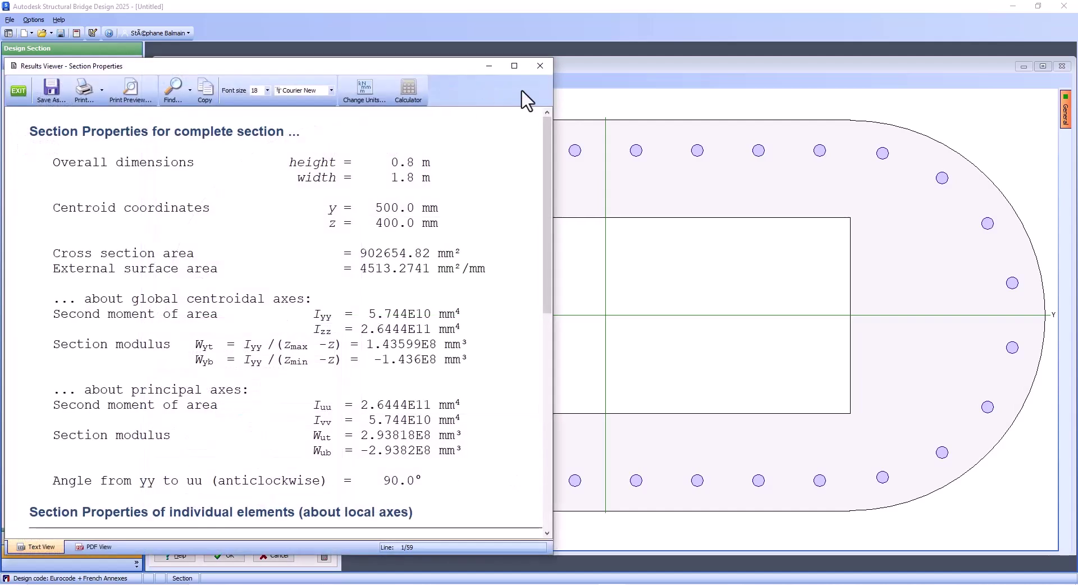
click(540, 66)
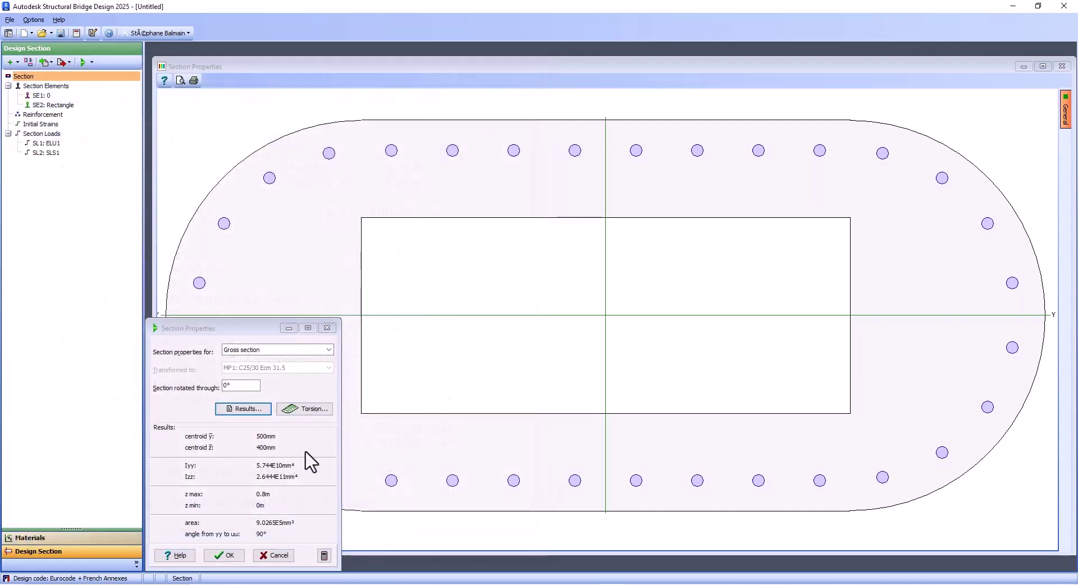
Run the torsion analysis, giving C = 1.8043E11 mm⁴, and close the calculation dialogs.
click(304, 409)
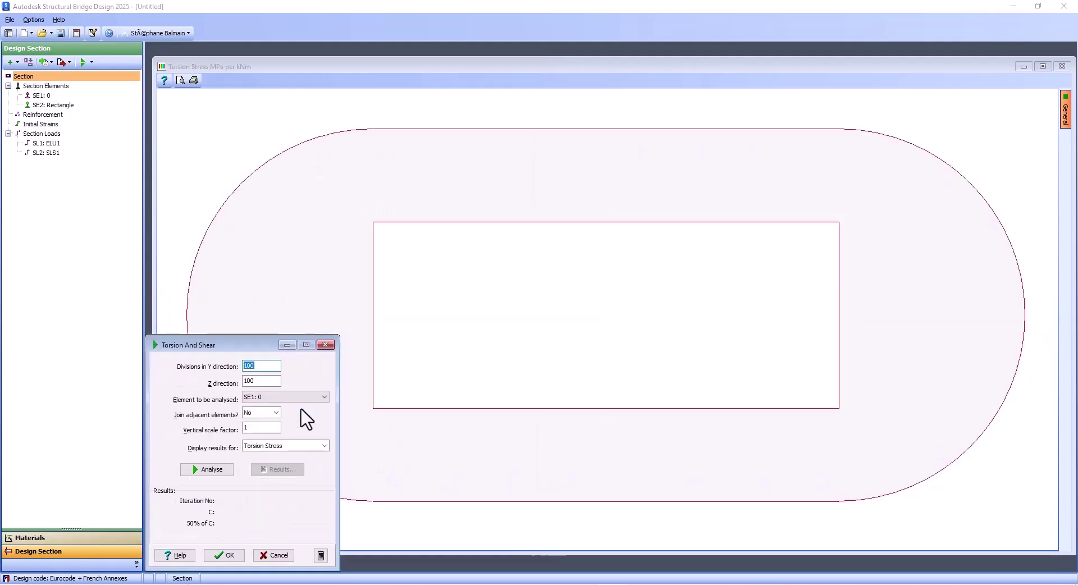
click(228, 474)
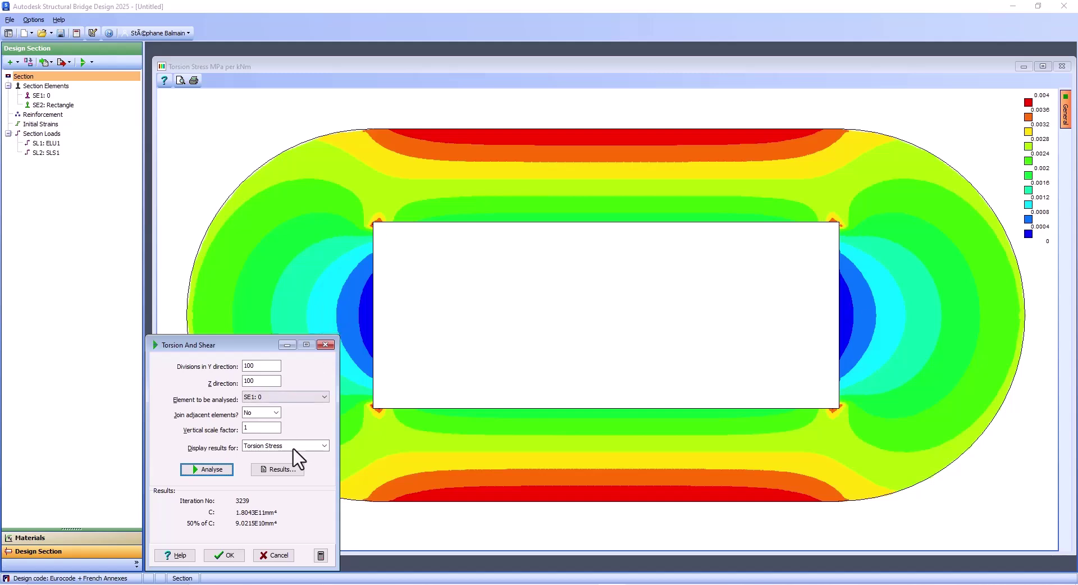
click(224, 555)
click(214, 559)
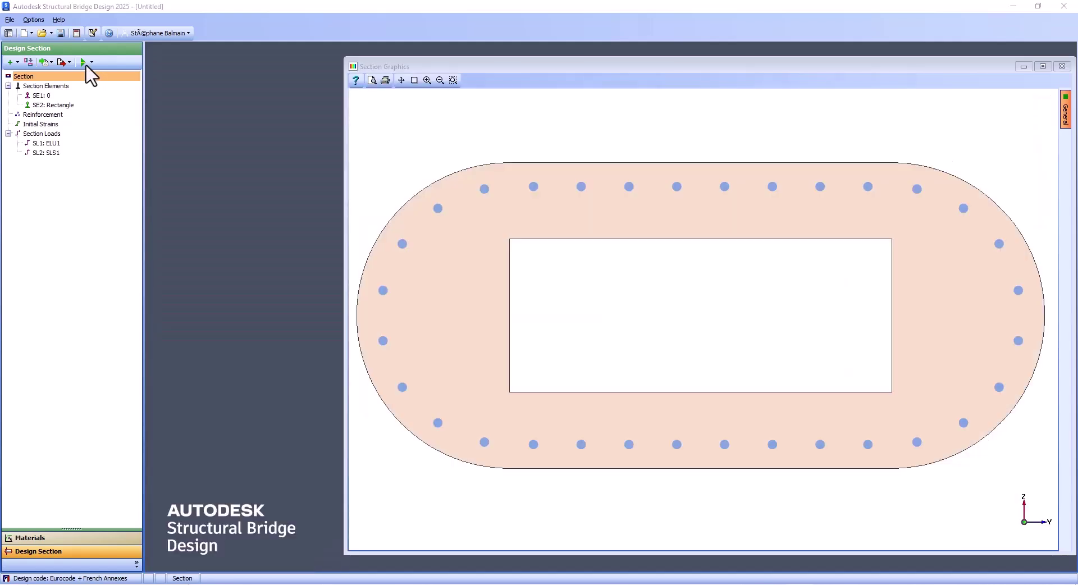
click(91, 63)
Generate the interaction surface and adjust its 3-D view.
click(120, 132)
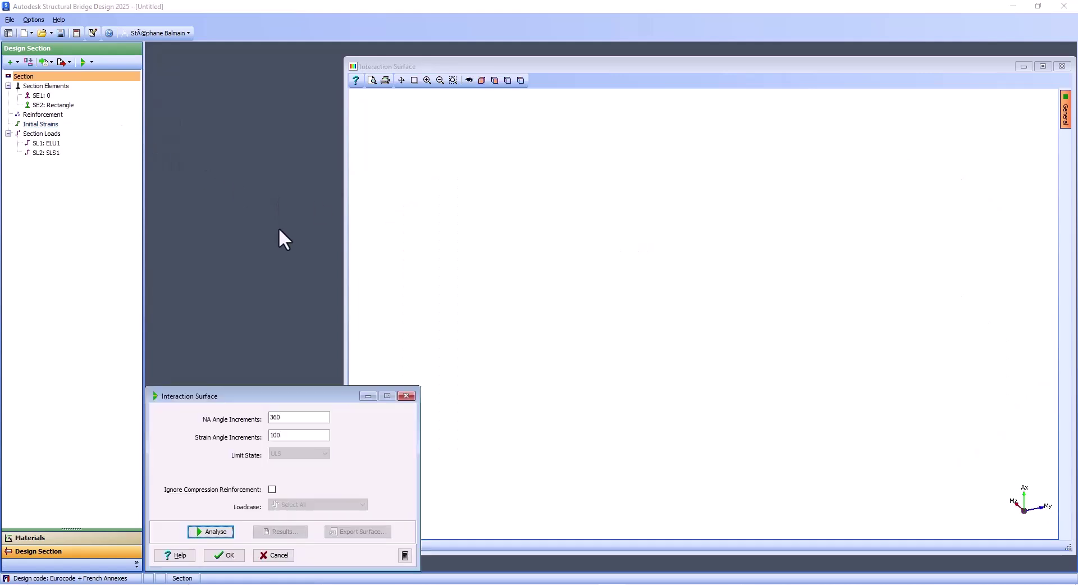
click(213, 531)
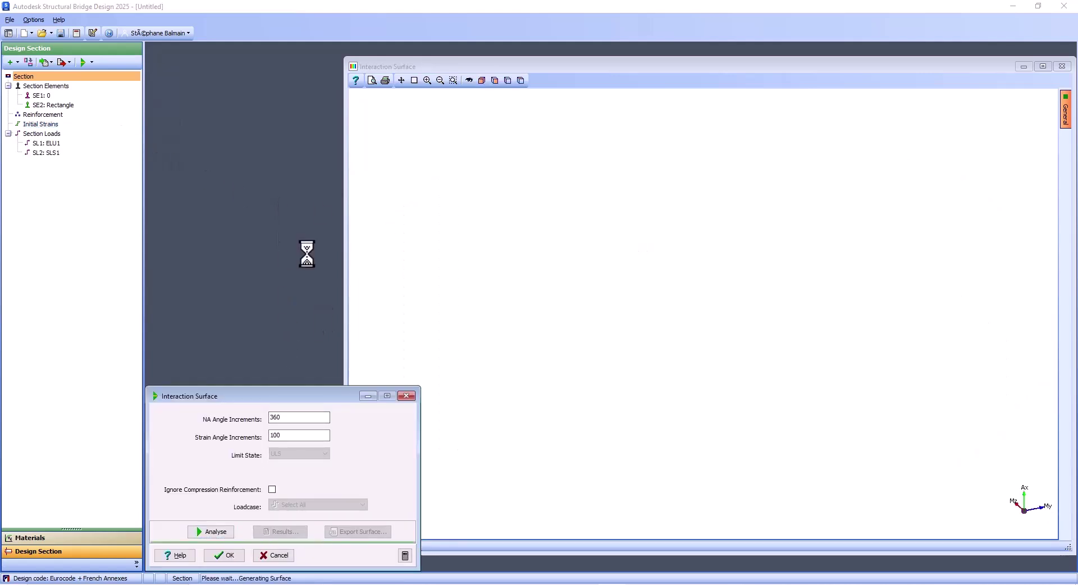
drag(698, 356, 698, 369)
click(316, 488)
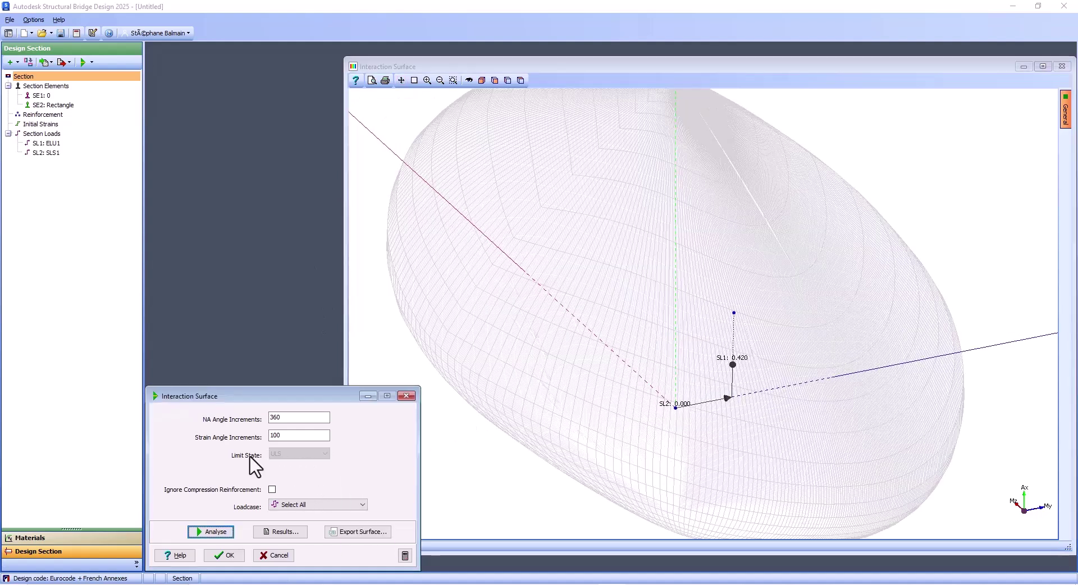
drag(651, 404, 657, 380)
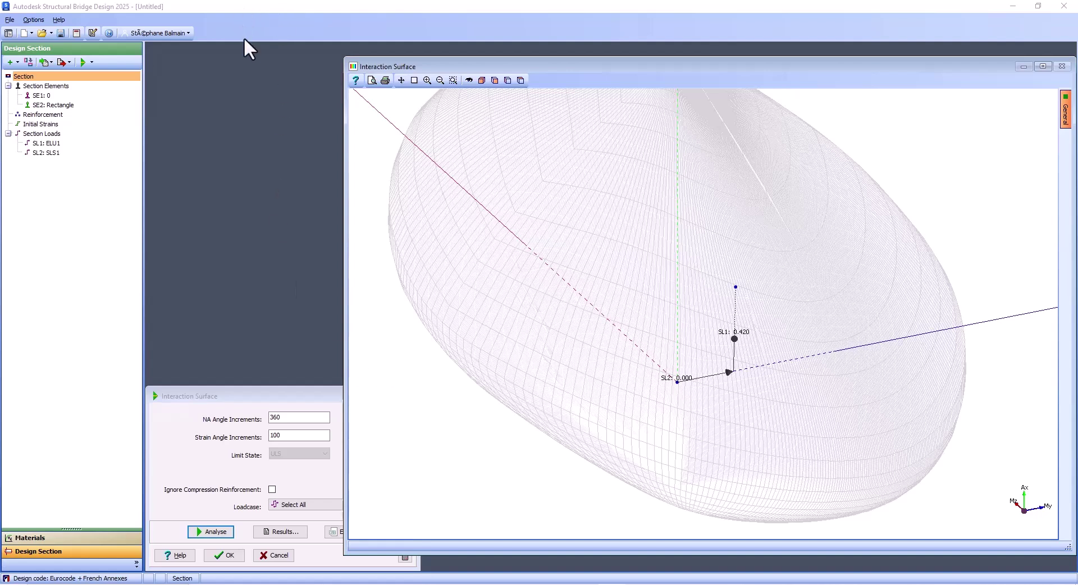
click(326, 507)
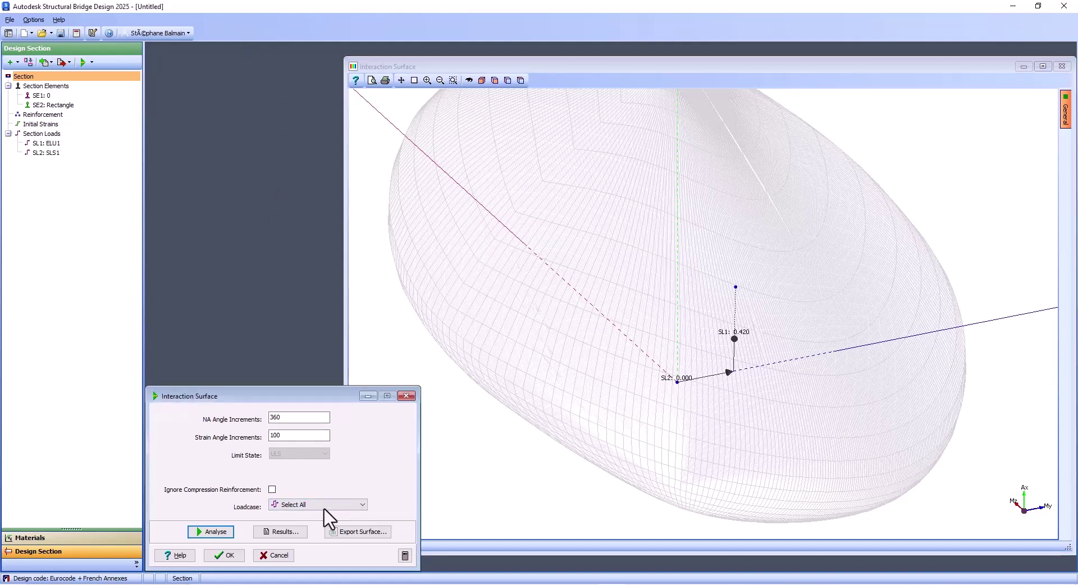
Show the interaction surface for SL1: ELU1 and SL2: SLS1, then open the ELU1 results table.
click(326, 505)
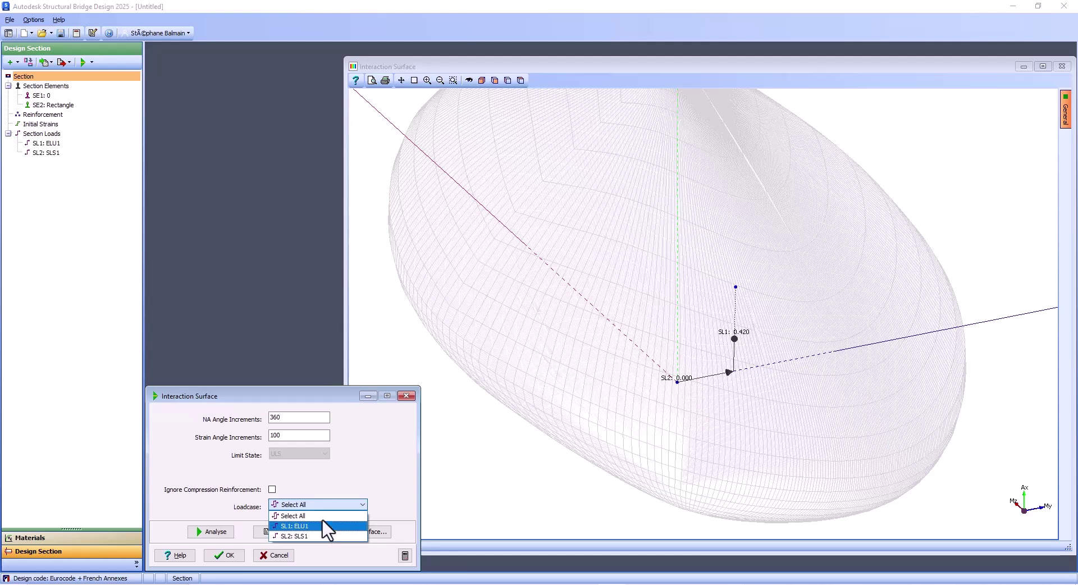
click(323, 526)
click(322, 508)
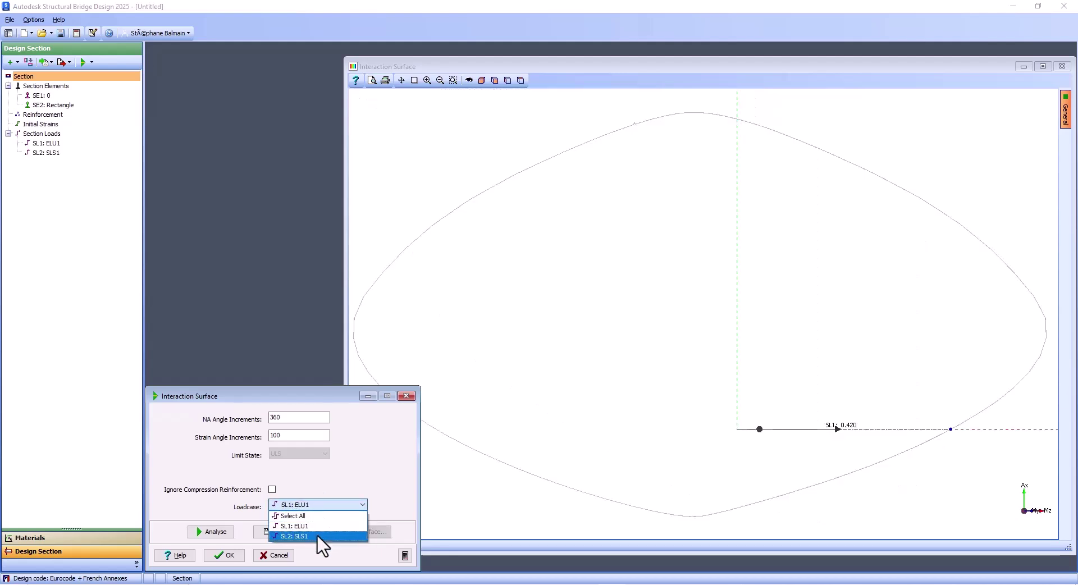
click(318, 536)
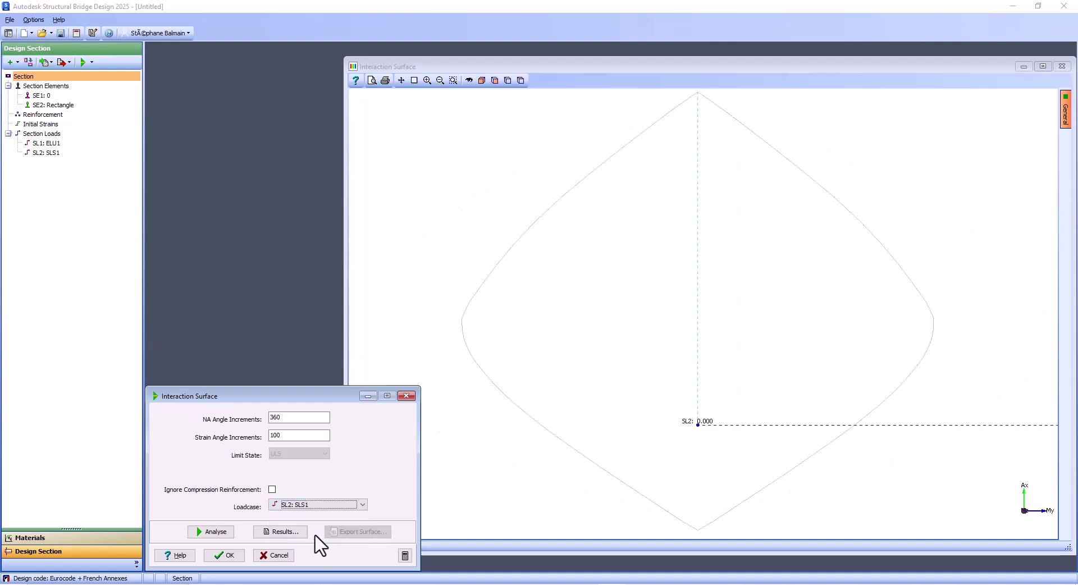
click(313, 508)
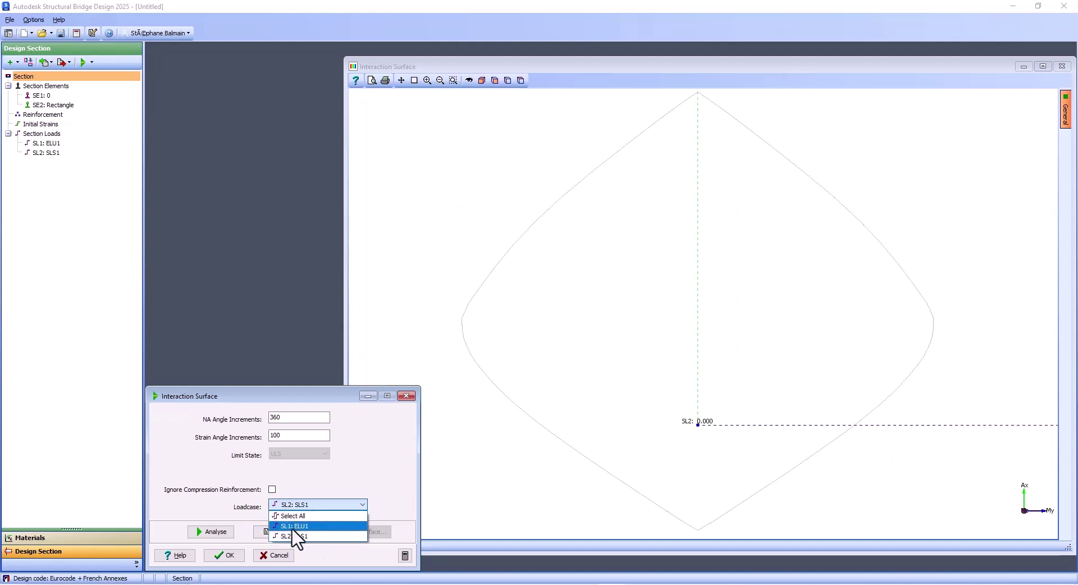
click(291, 527)
click(284, 532)
drag(566, 196, 784, 199)
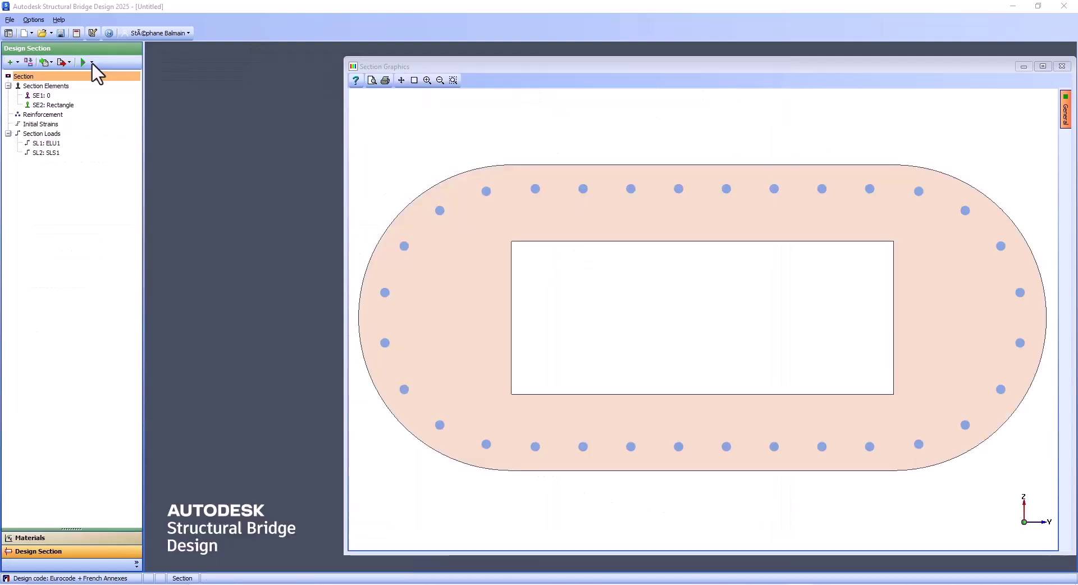
Compute the ULS axial interaction curve, giving critical values 2279.5 kN.m and 21612 kN.
click(91, 62)
click(121, 137)
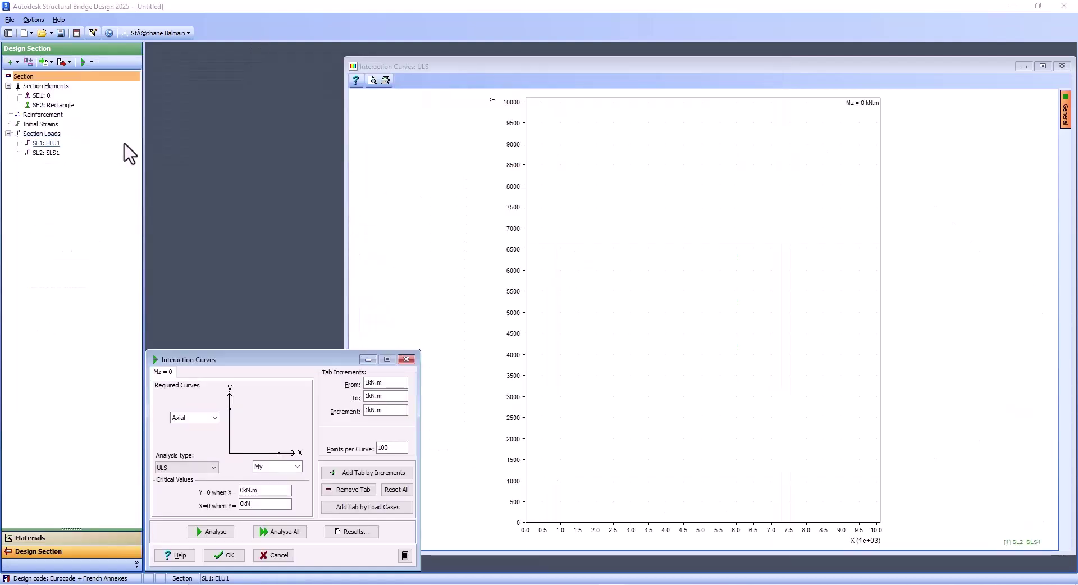
click(214, 532)
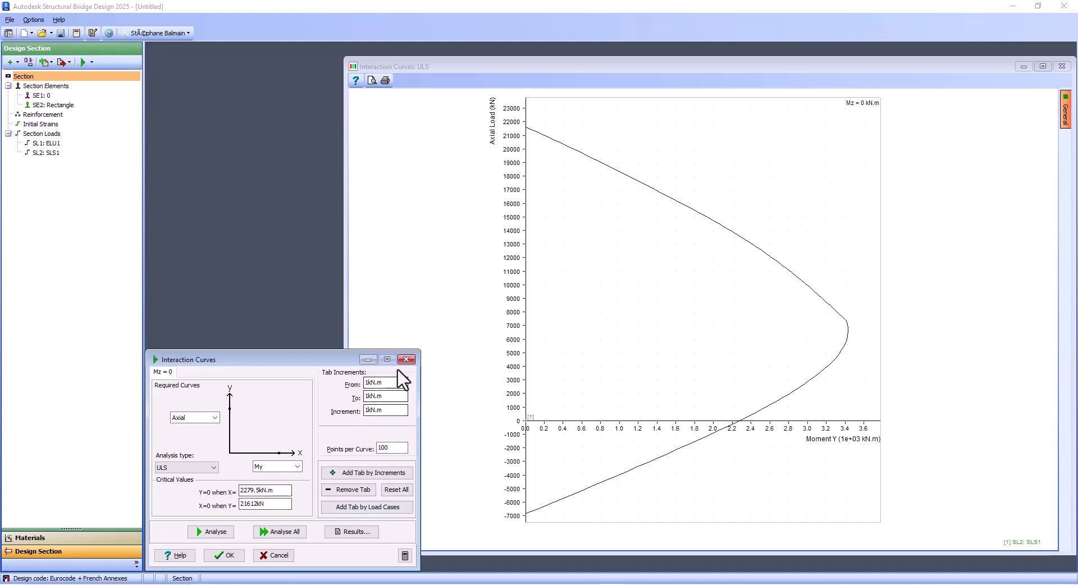
click(214, 418)
click(209, 426)
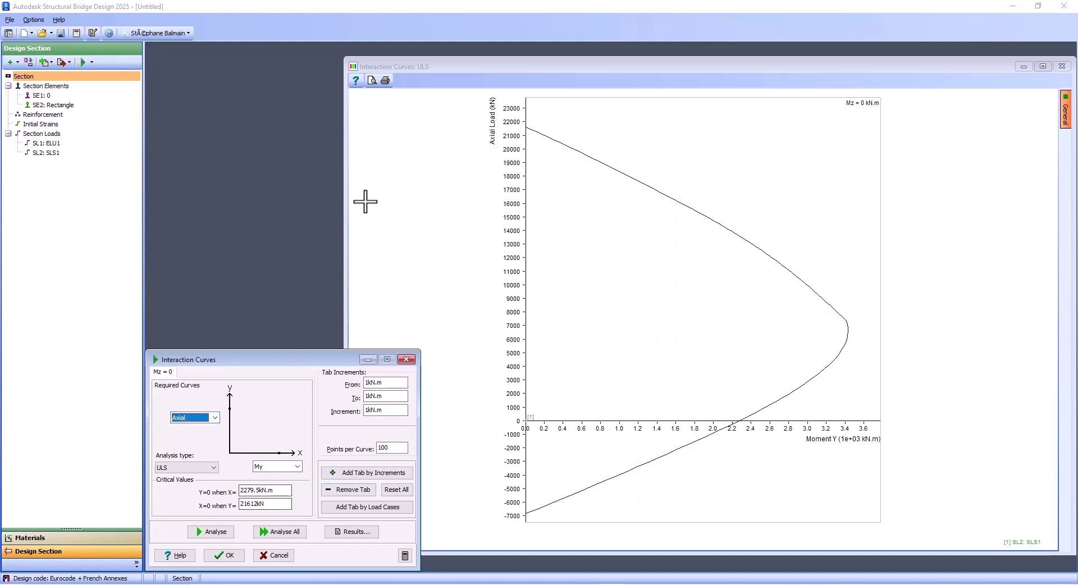
click(352, 145)
click(233, 553)
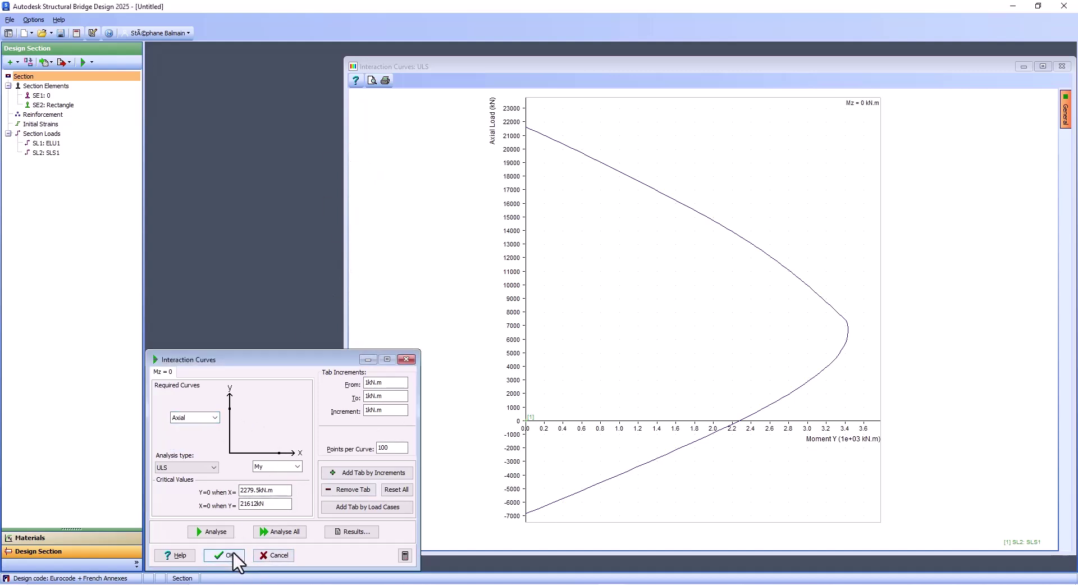
click(227, 557)
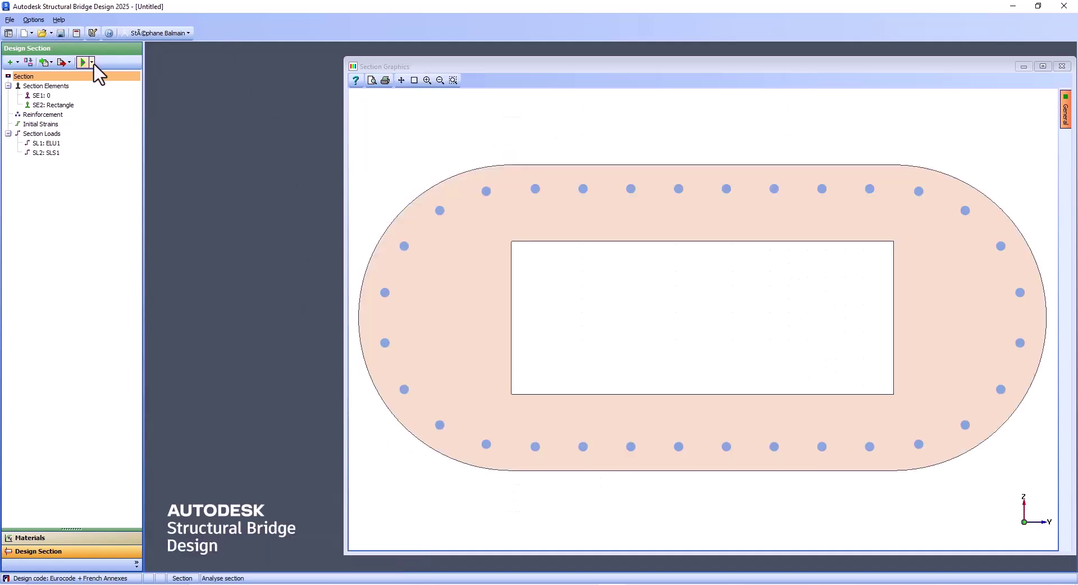
click(91, 62)
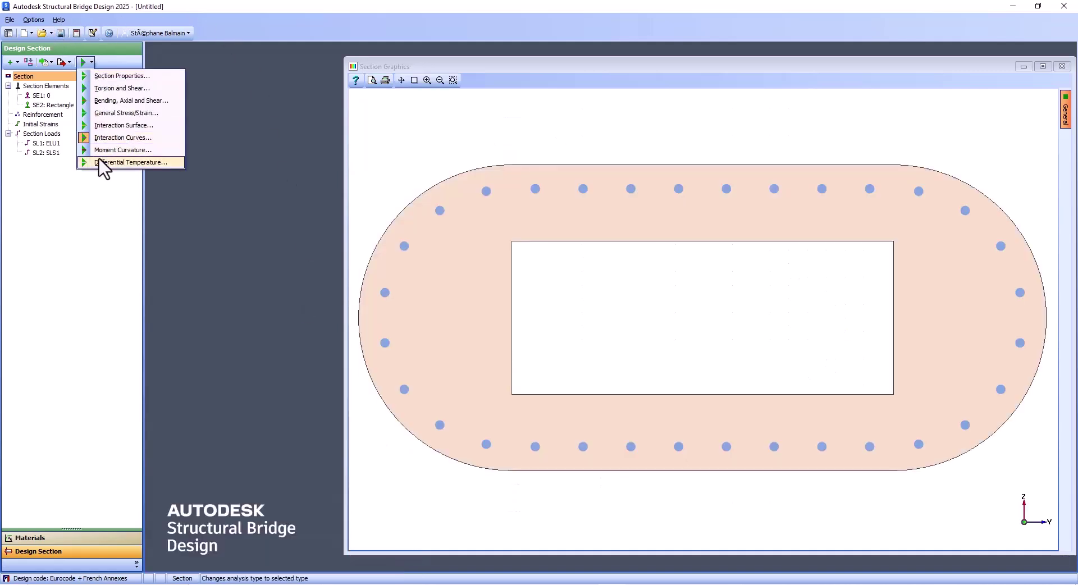
Run the moment curvature analysis with 100 points per curve for positive Y moment.
click(102, 156)
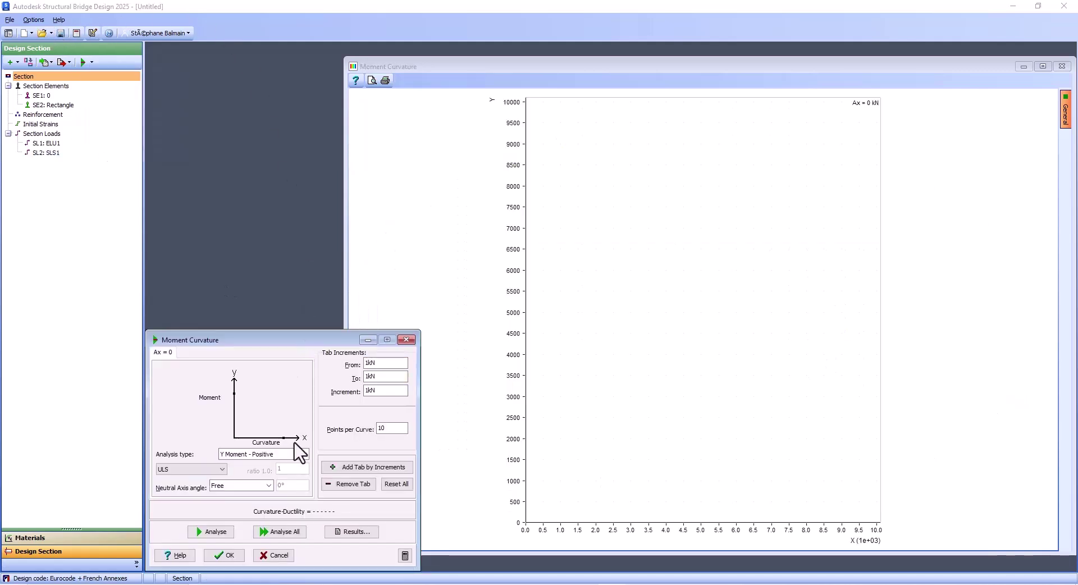
click(210, 533)
click(398, 428)
text(0)
click(214, 532)
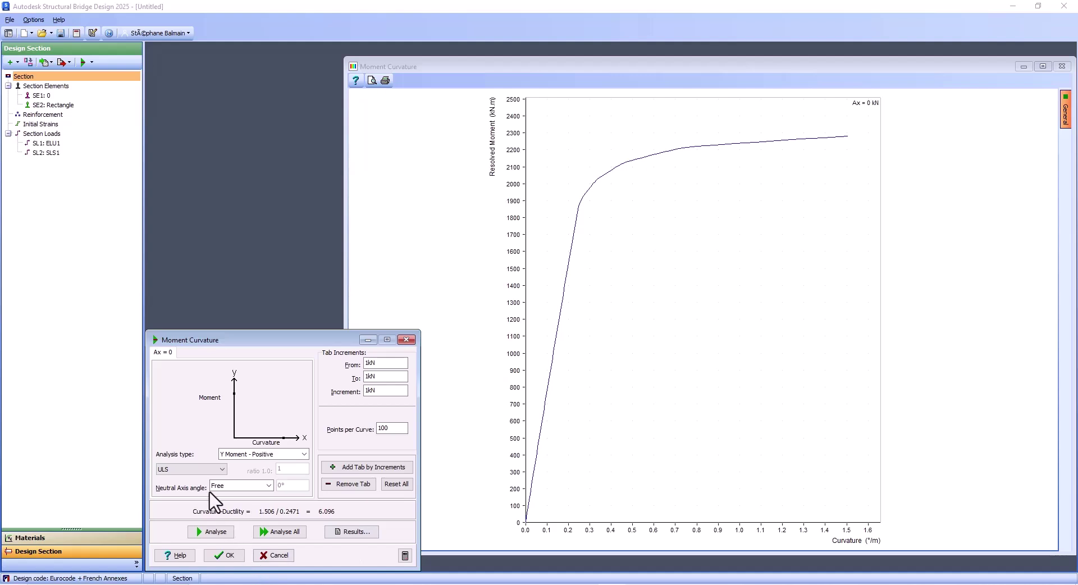
Run the ULS moment curvature analysis for positive Z moment.
click(204, 469)
click(201, 477)
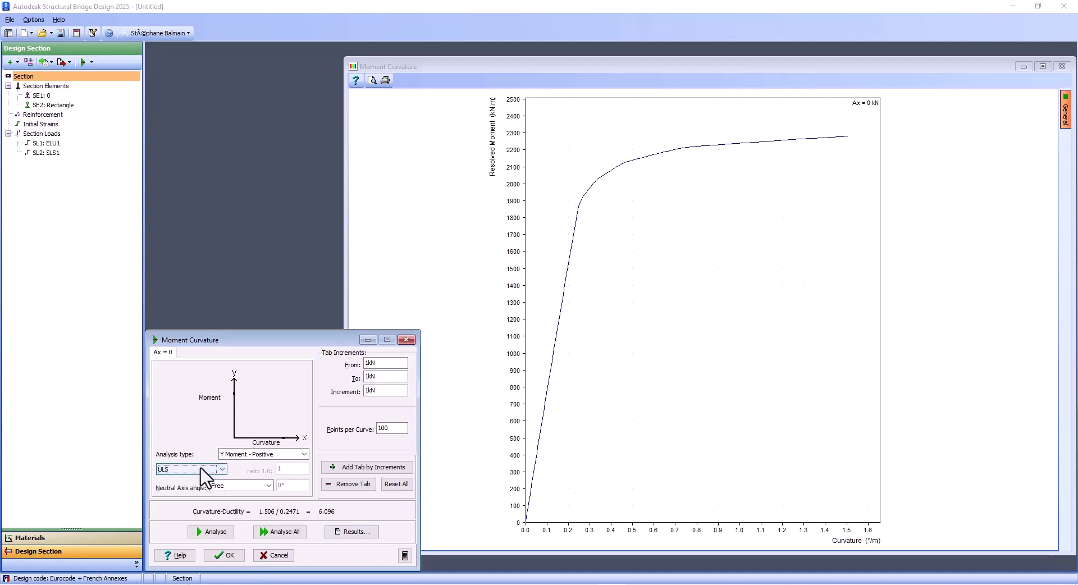
click(284, 456)
click(279, 475)
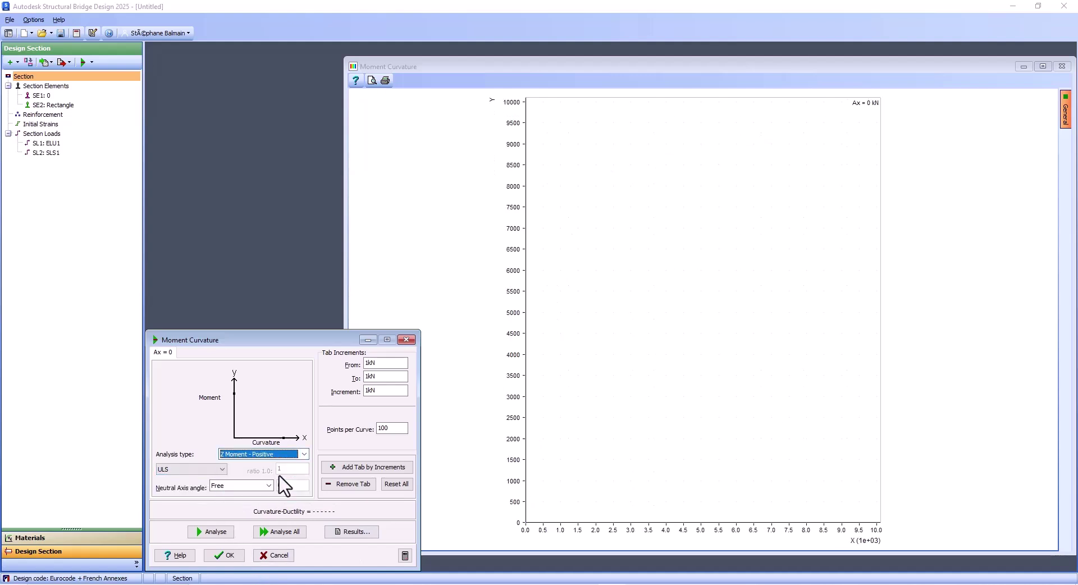
click(214, 533)
click(268, 534)
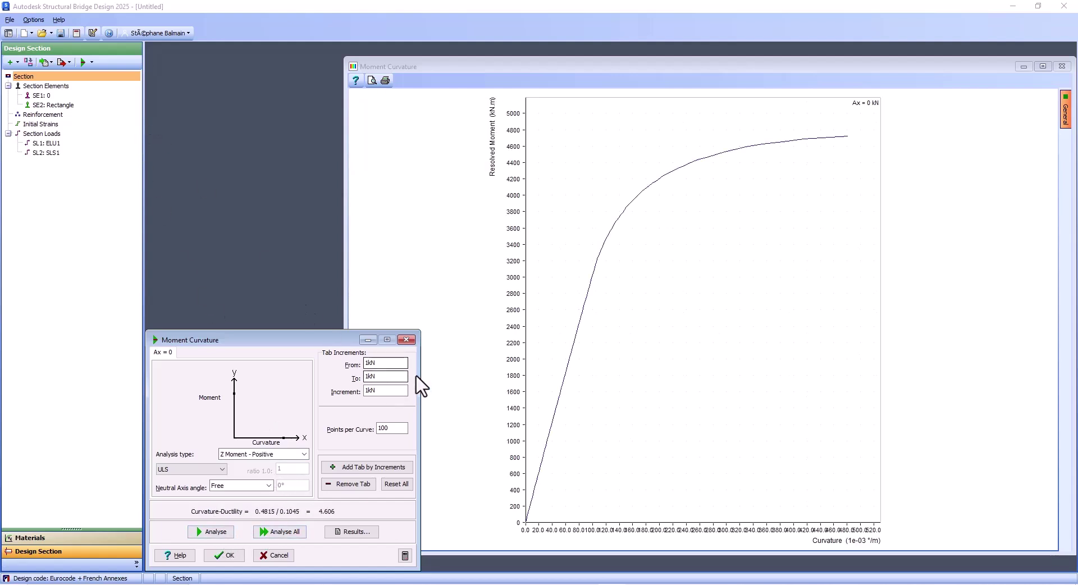
Start a differential temperature analysis with EN 1991-1-5 Fig 6.2 Non Linear and show the temperature-difference table.
click(222, 556)
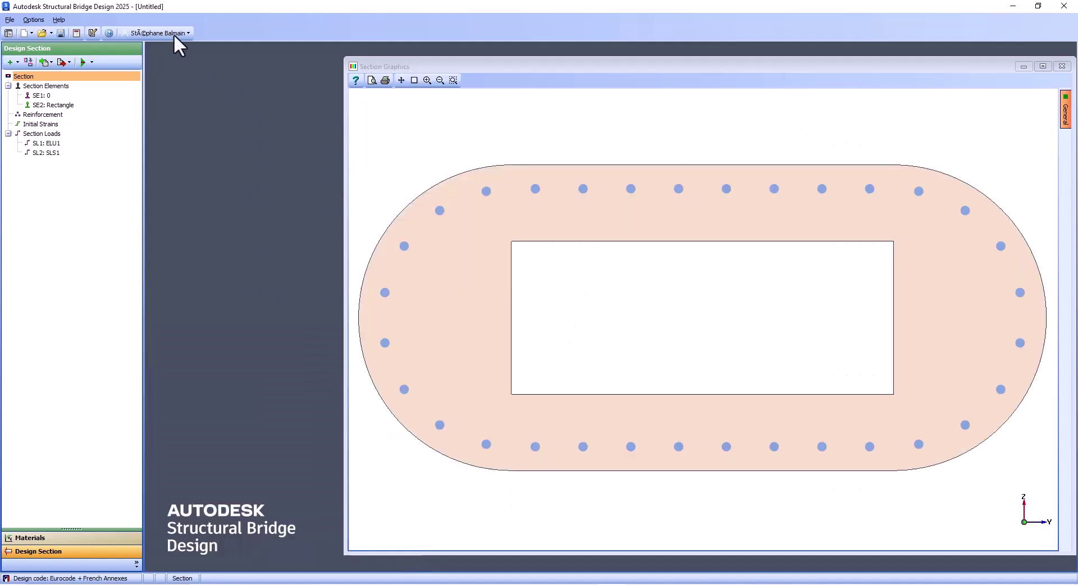
click(91, 62)
click(81, 167)
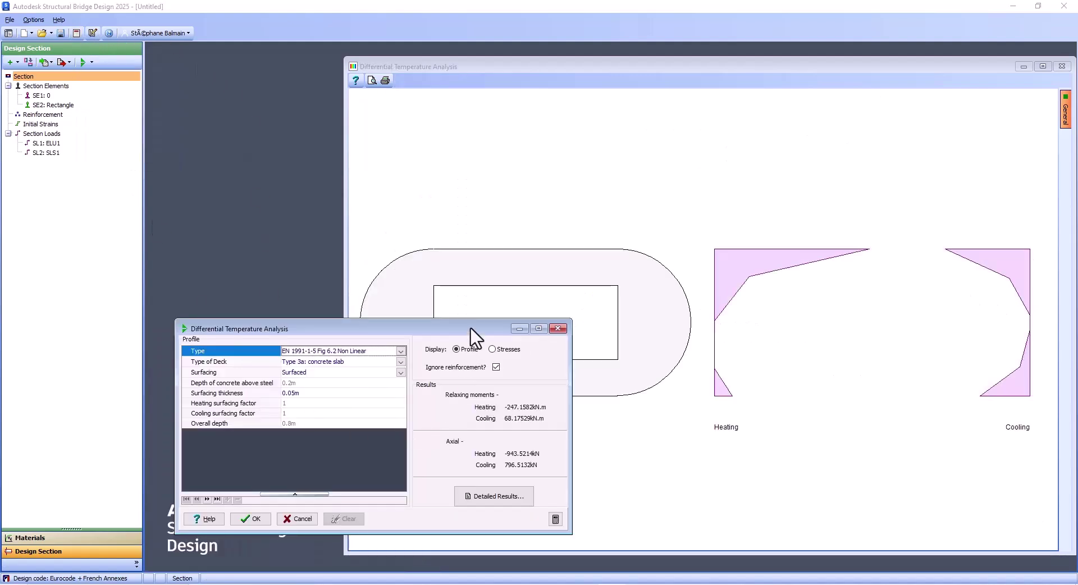
drag(433, 326, 403, 339)
click(372, 365)
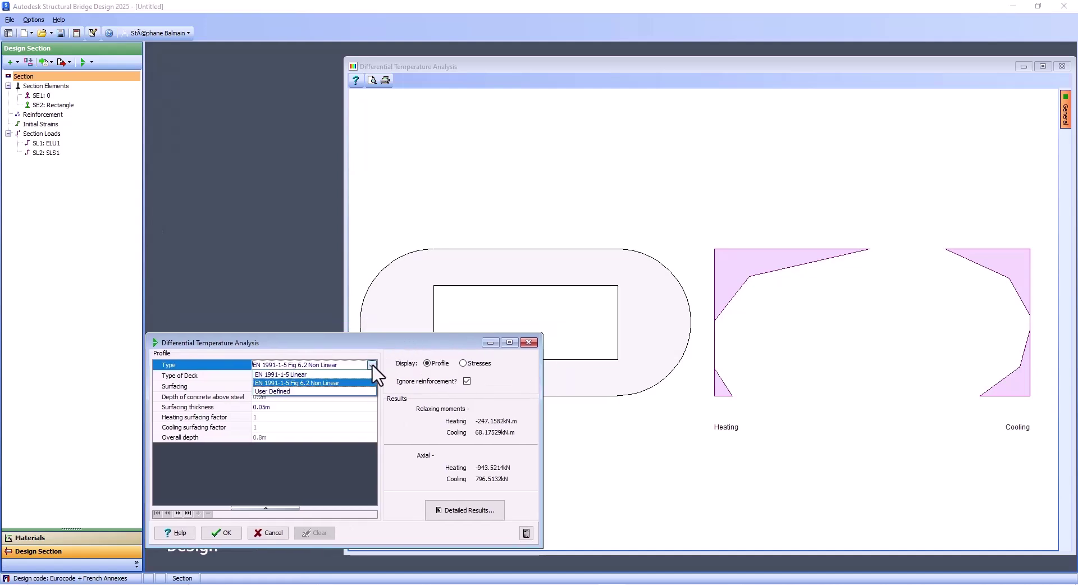
click(372, 365)
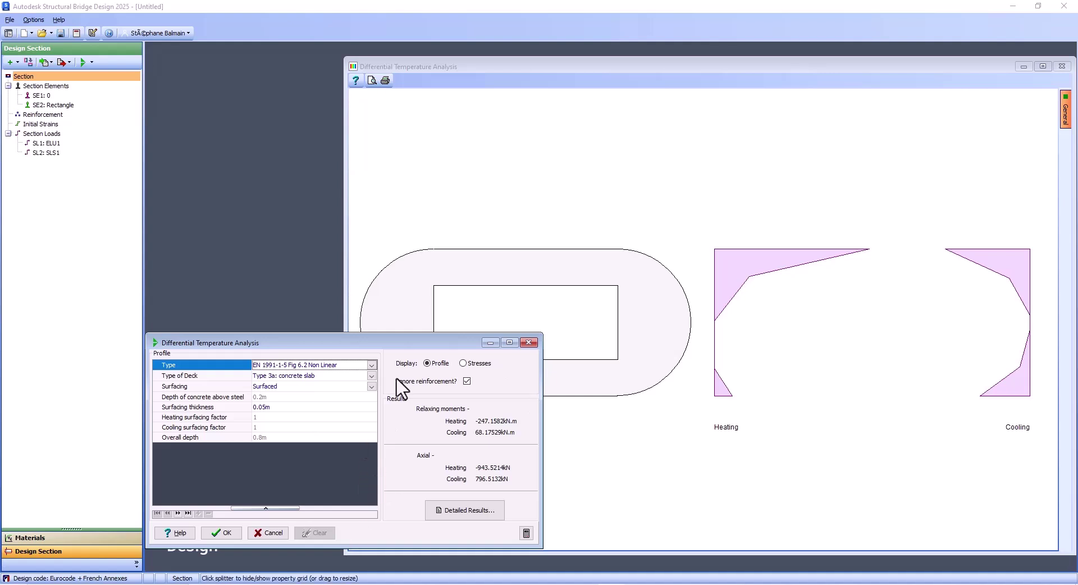
double_click(402, 345)
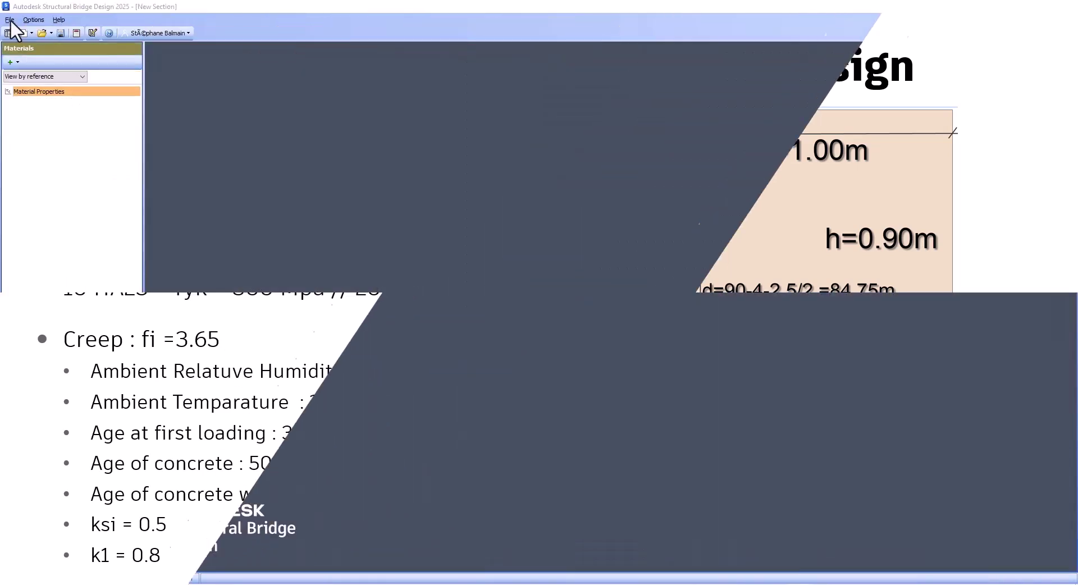
Start a new Single Design Section file.
click(10, 20)
mouse_move(21, 33)
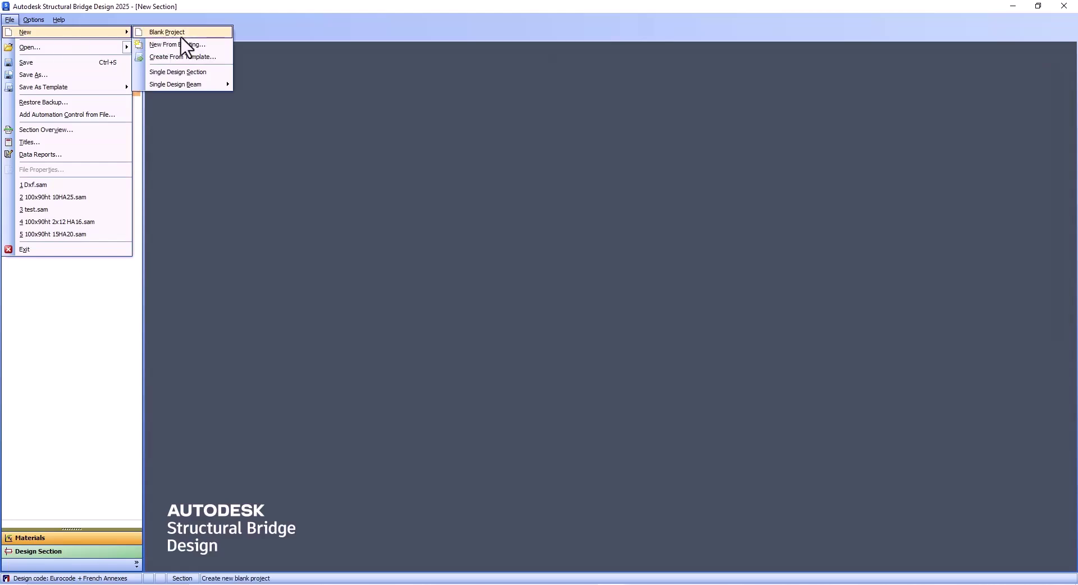
click(214, 71)
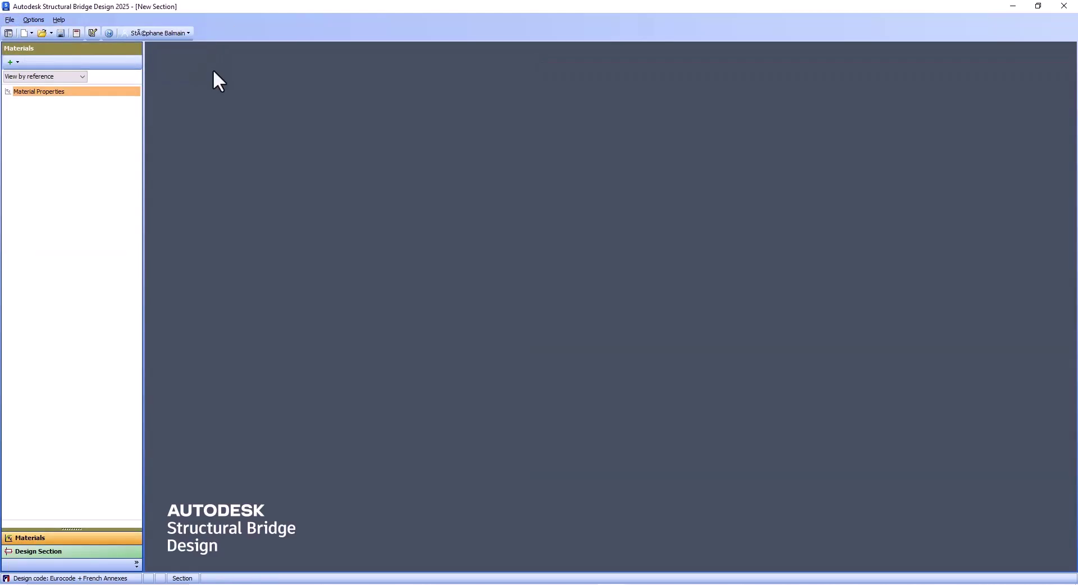
Add a Parabola-Rectangle concrete material with fck 25 to EN 1992-1-1 (C25/30).
click(11, 63)
click(23, 76)
click(528, 99)
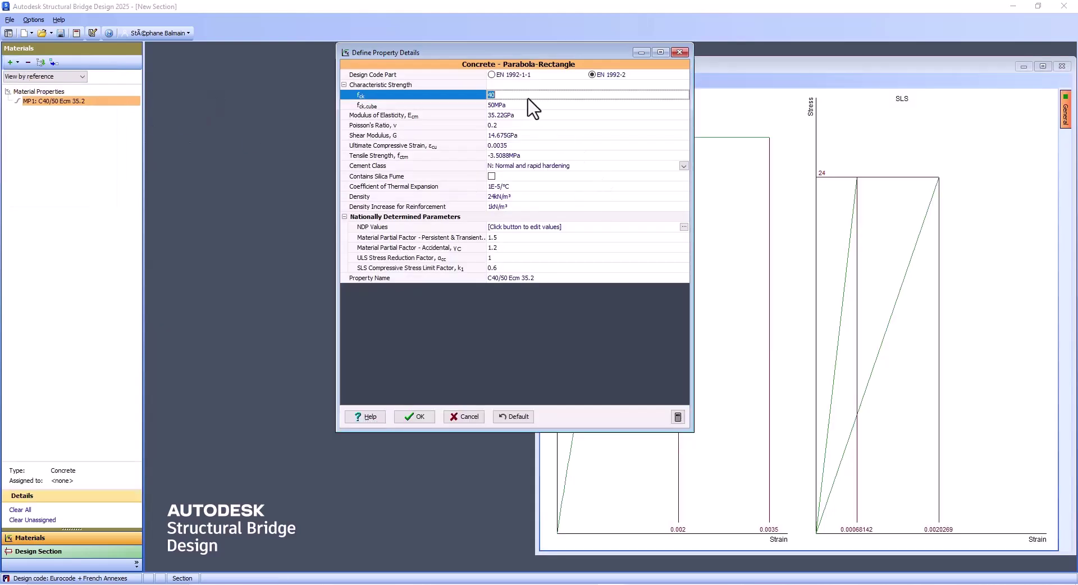
text(25)
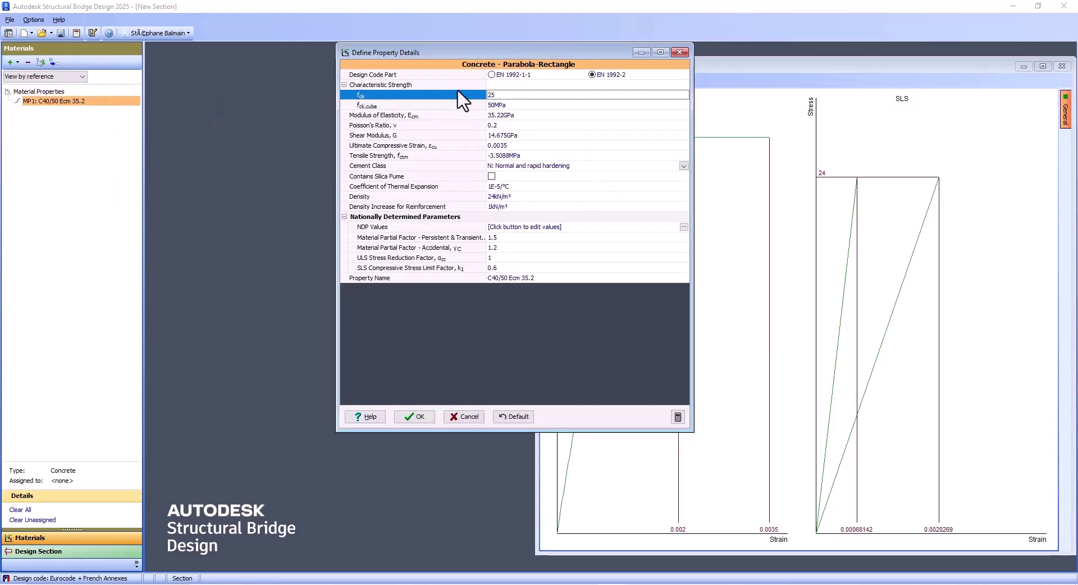
click(499, 76)
click(417, 414)
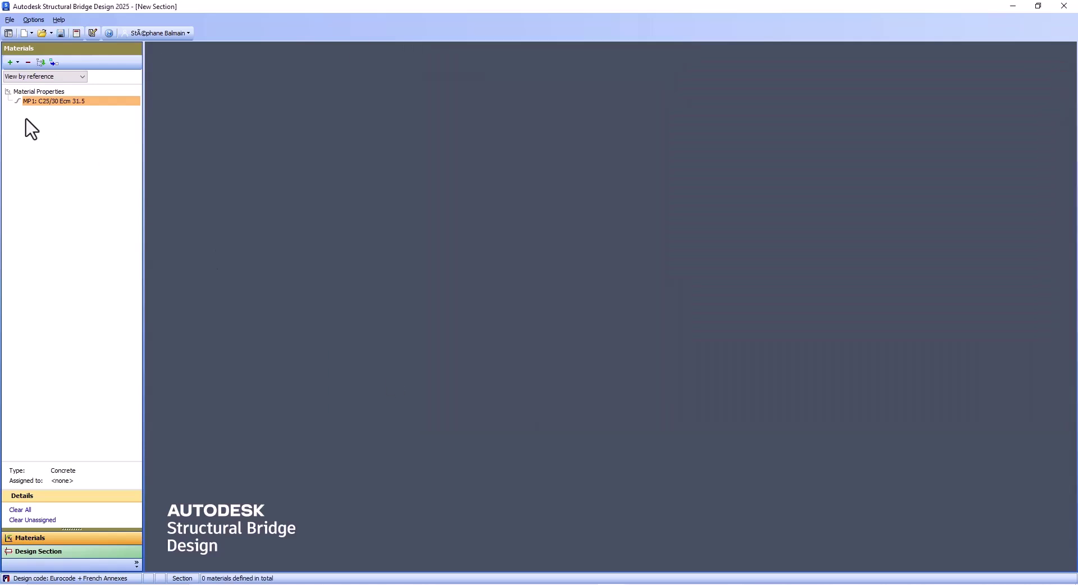
Add a Horizontal Grade 500 reinforcing steel material.
click(17, 65)
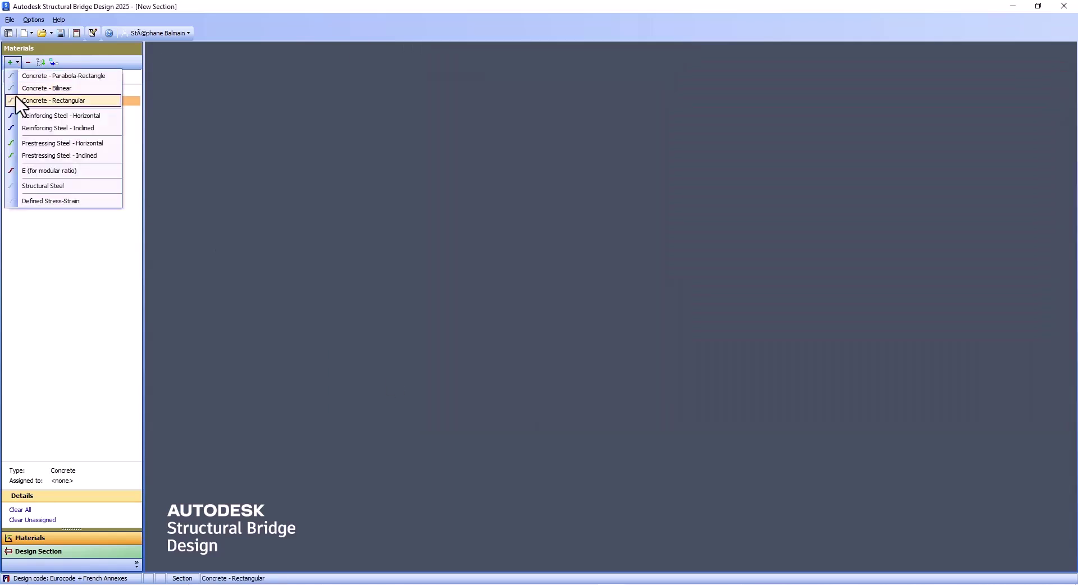
click(25, 118)
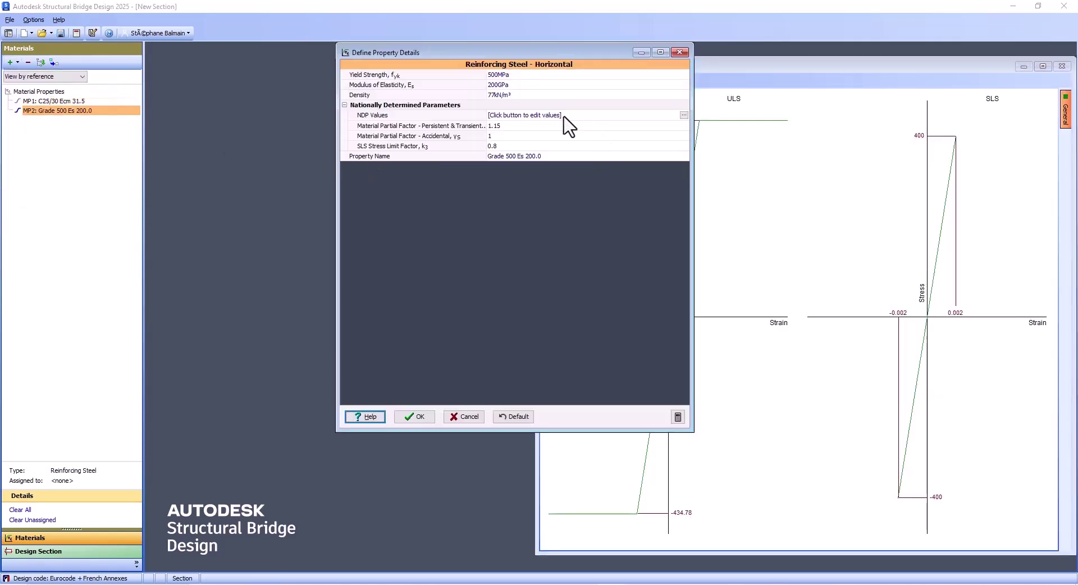
click(414, 417)
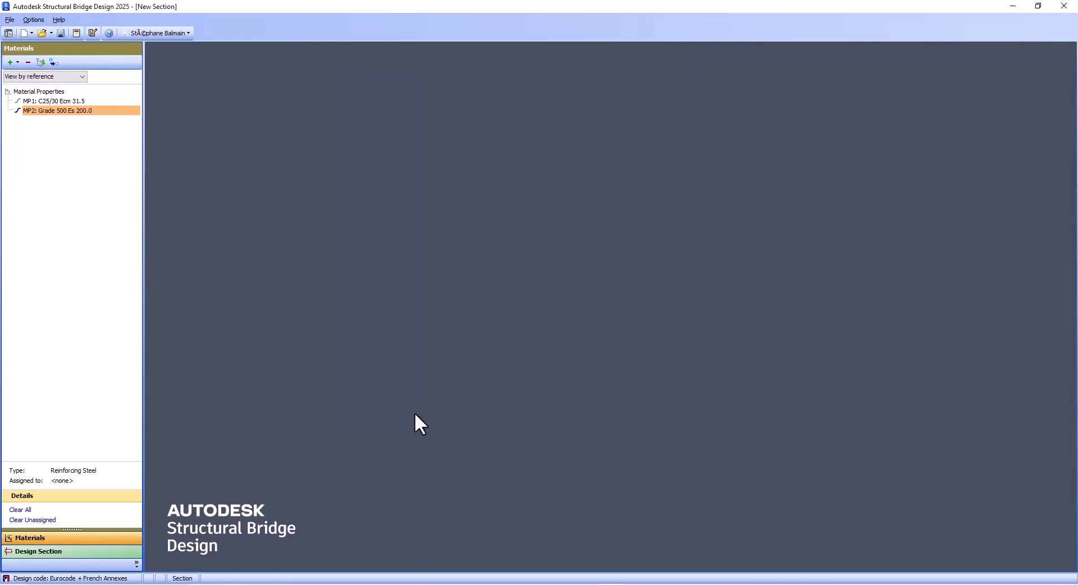
Add a parametric rectangle section element with 900 mm depth.
click(55, 549)
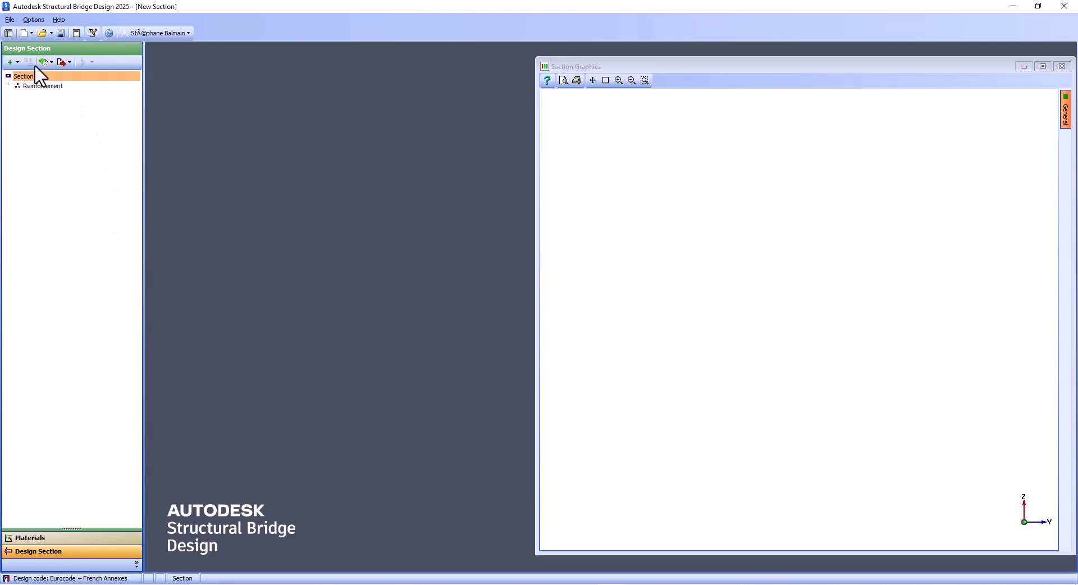
click(11, 61)
mouse_move(14, 77)
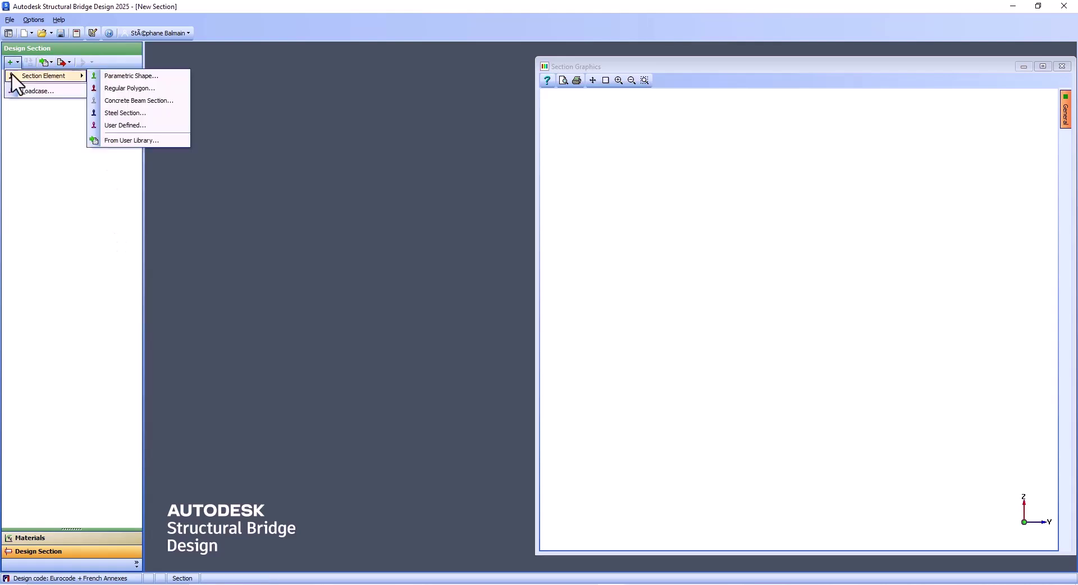
click(153, 76)
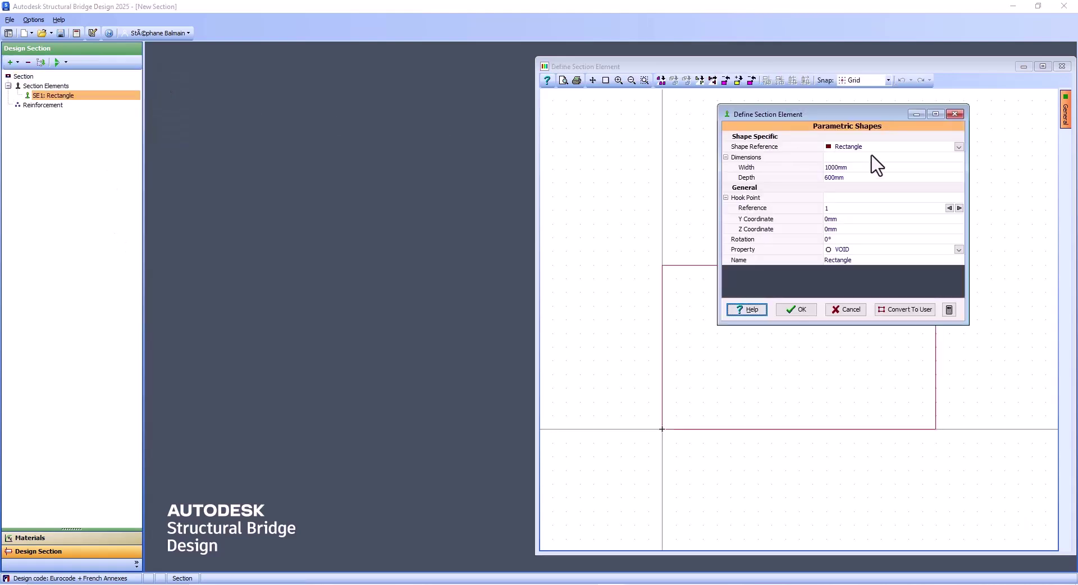
click(881, 179)
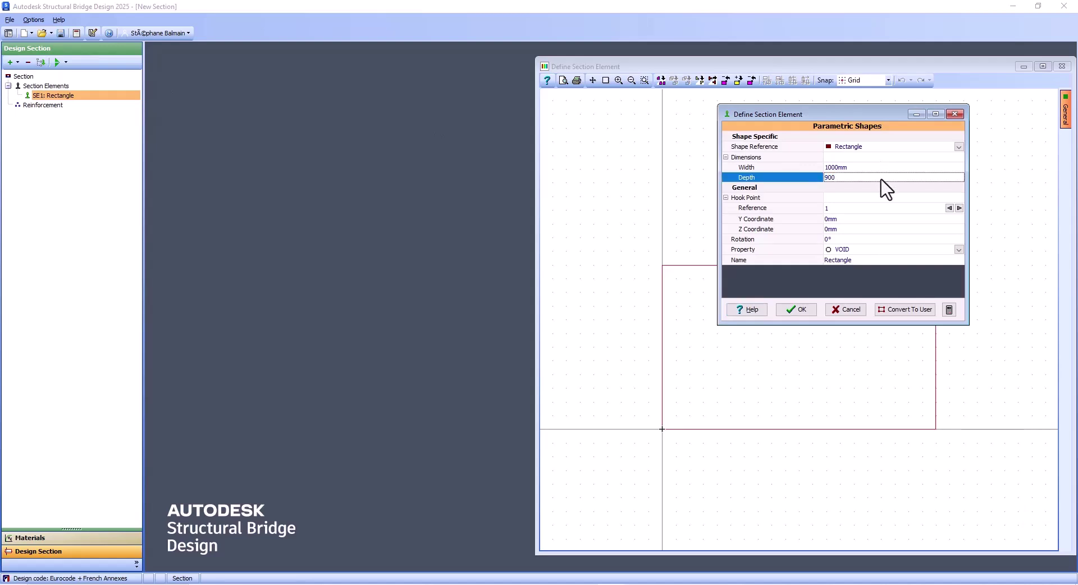
text(900)
key(Return)
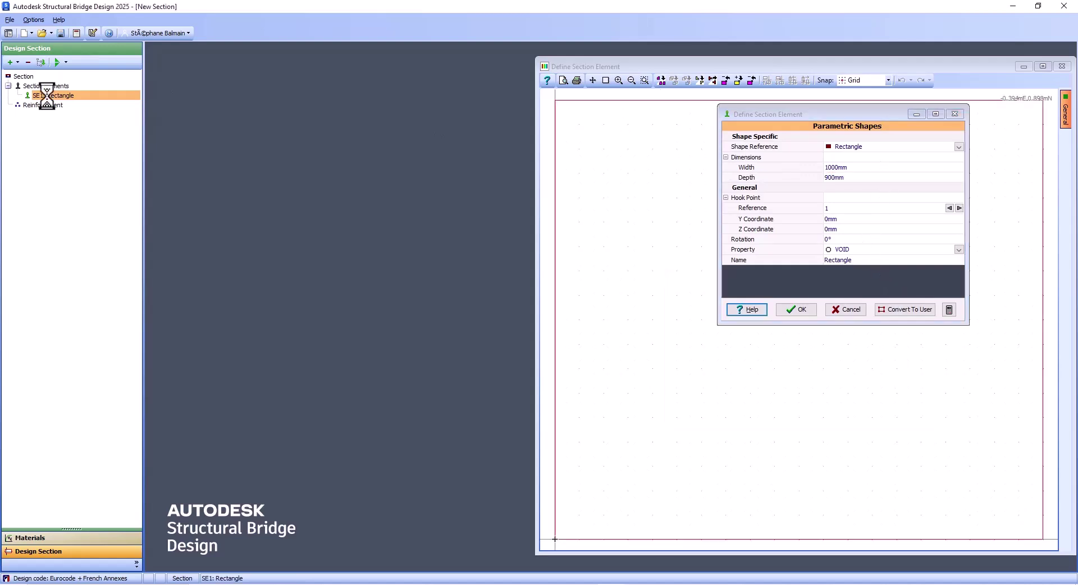
Assign the rectangle C25/30 concrete (MP1) instead of void.
click(959, 250)
click(908, 264)
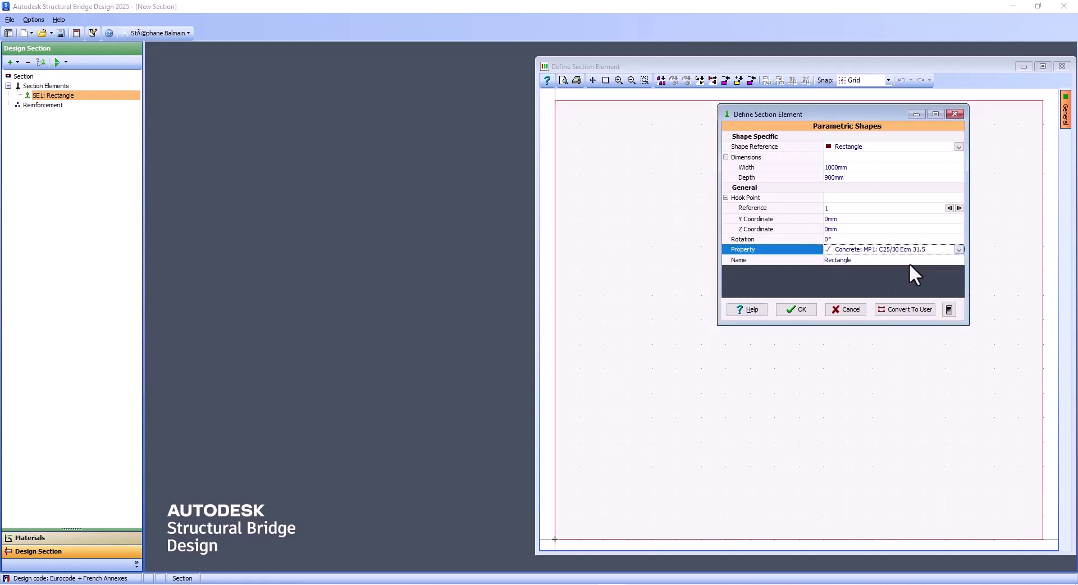
click(814, 310)
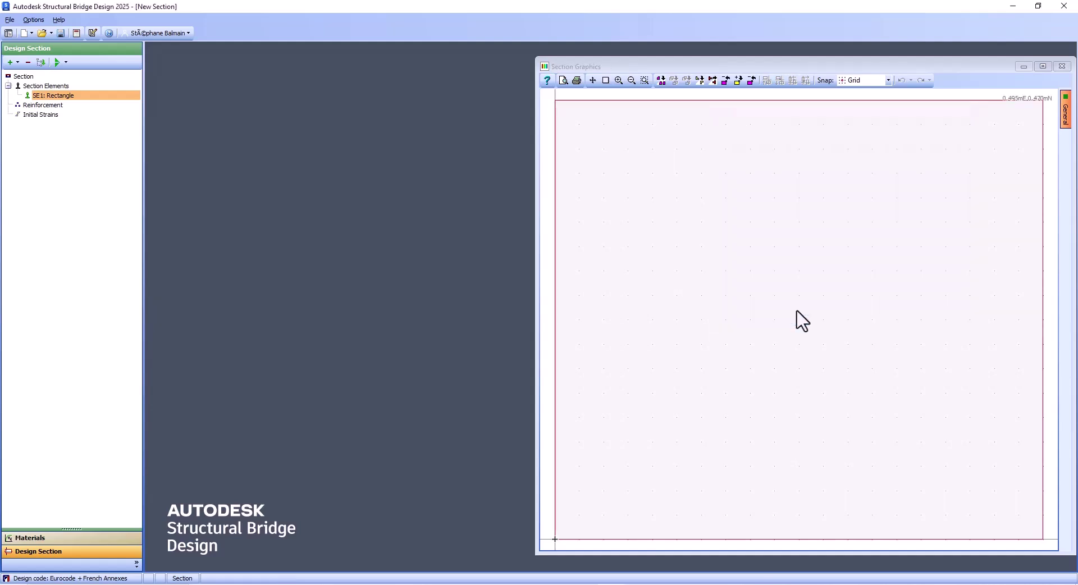
Reinforce the bottom face with ten 25 mm Grade 500 bars at 40 mm cover.
click(48, 106)
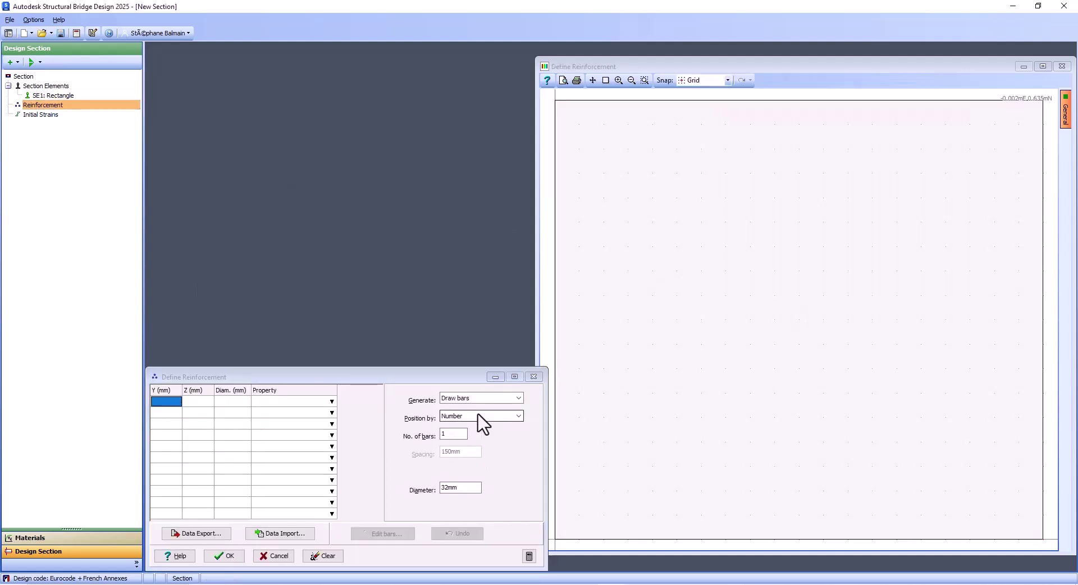
click(481, 399)
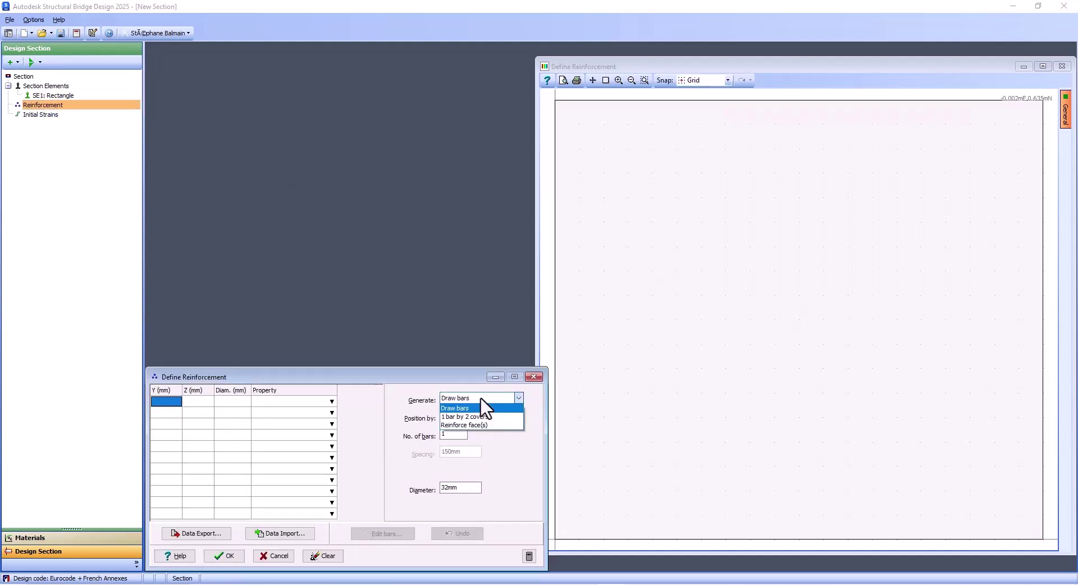
click(488, 425)
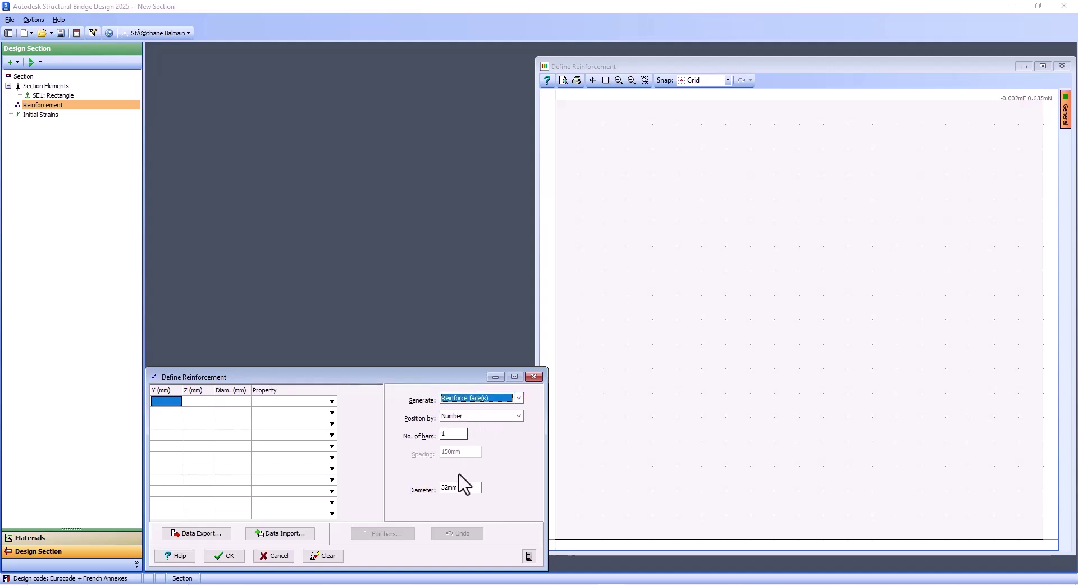
click(460, 435)
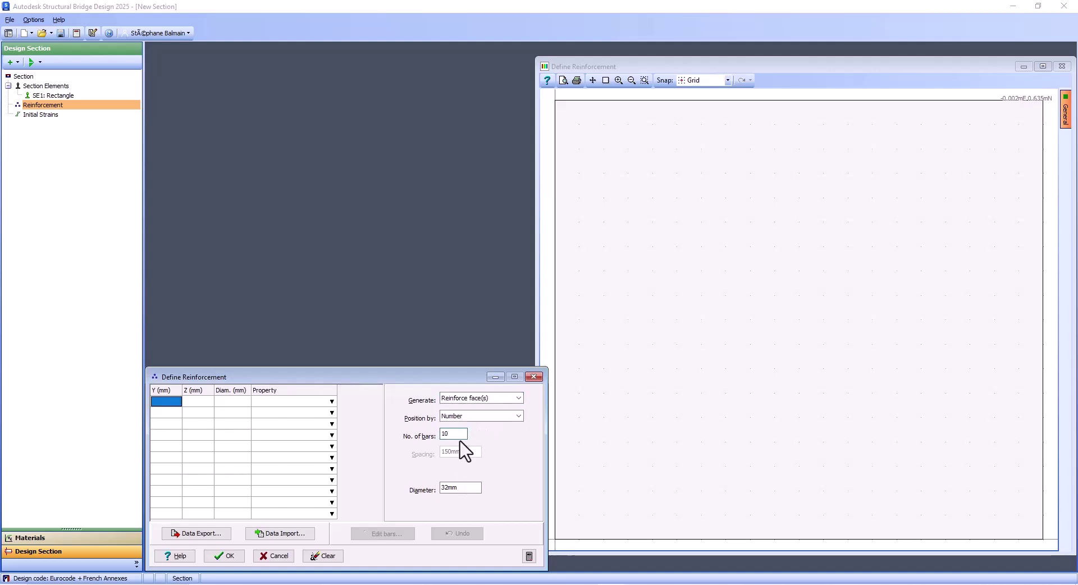
click(464, 488)
key(BackSpace)
key(BackSpace)
drag(461, 492, 431, 493)
click(638, 540)
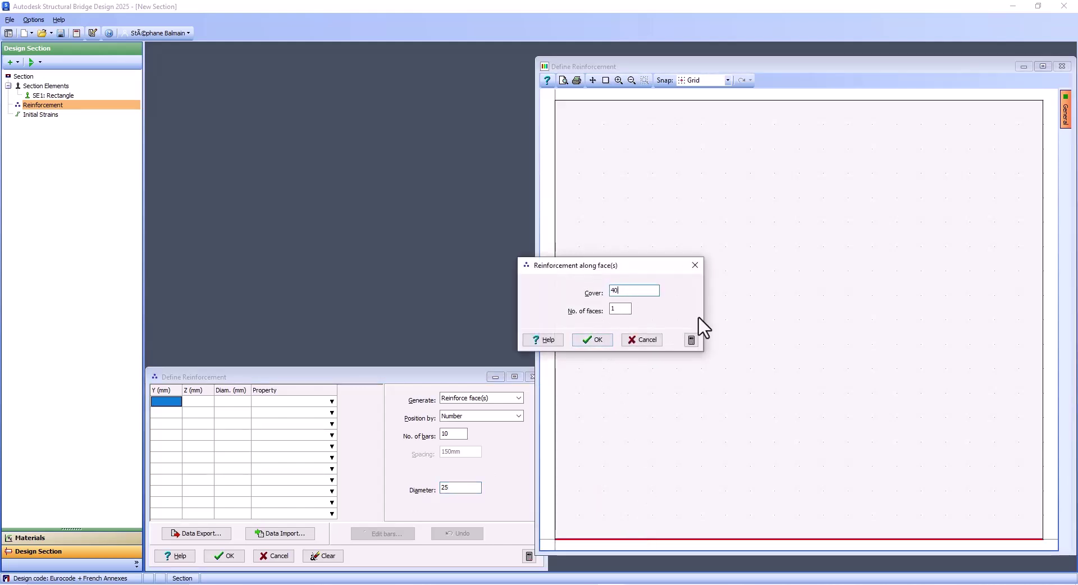
click(598, 339)
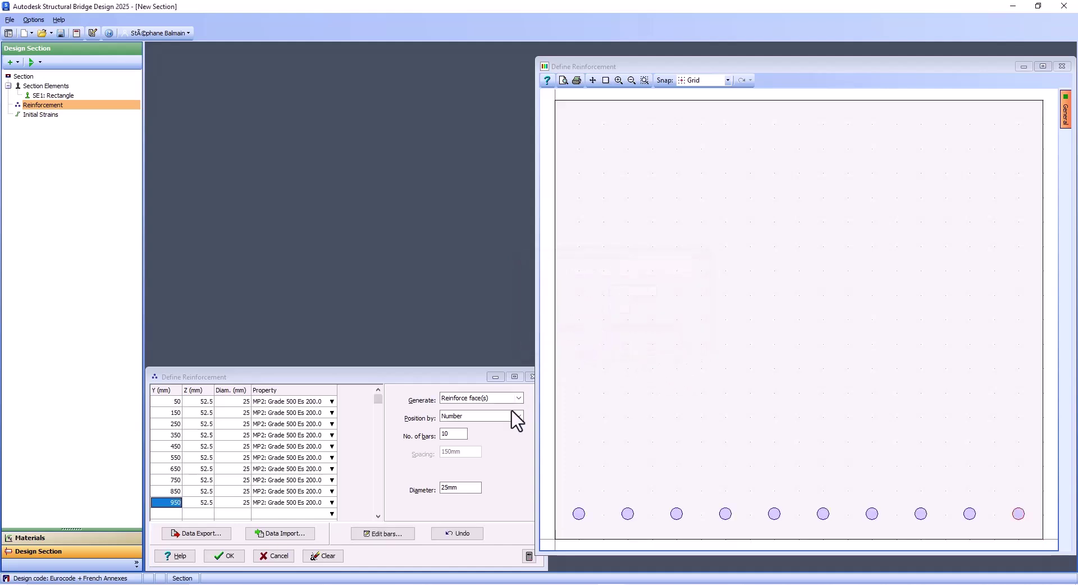
click(226, 556)
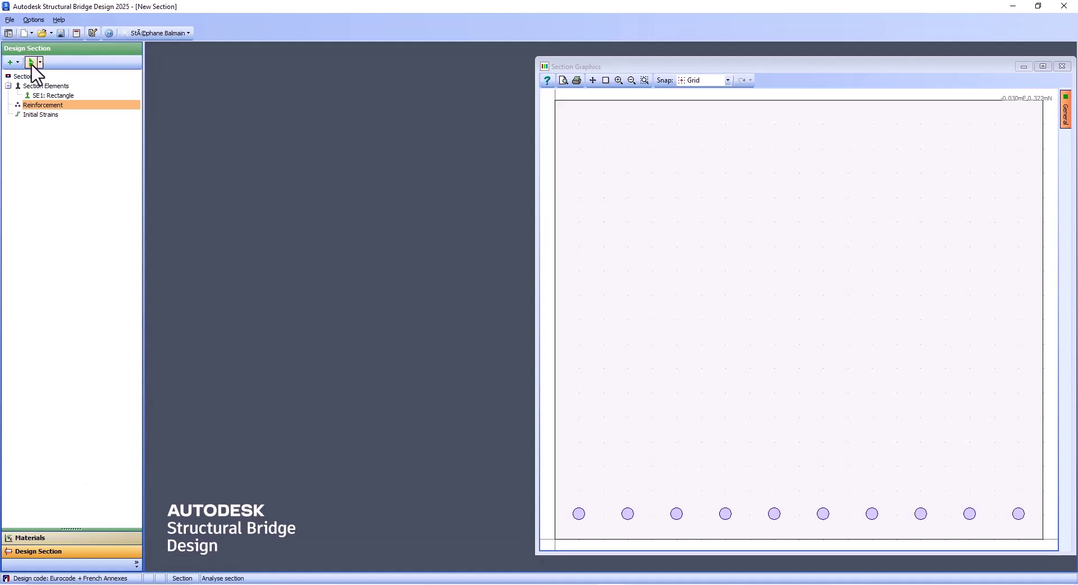
Add a new loadcase with two Y moment forces, the first one Permanent.
click(40, 114)
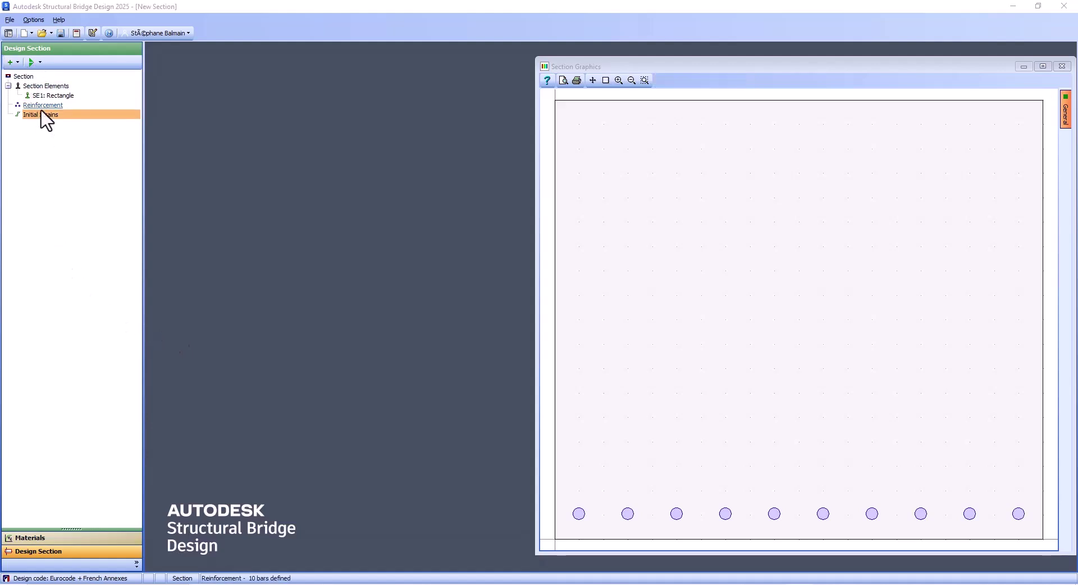
click(18, 62)
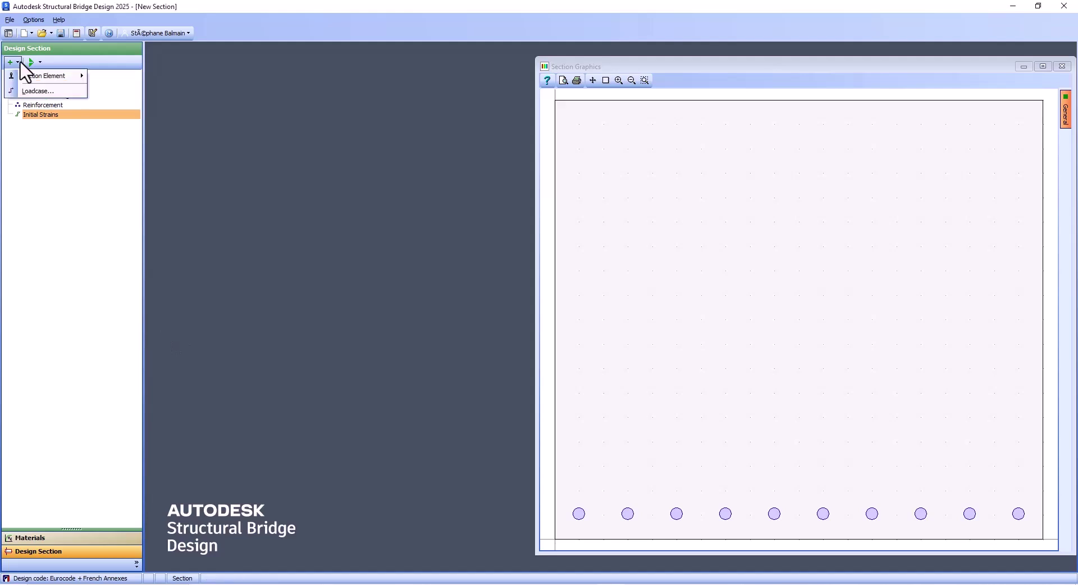
click(25, 91)
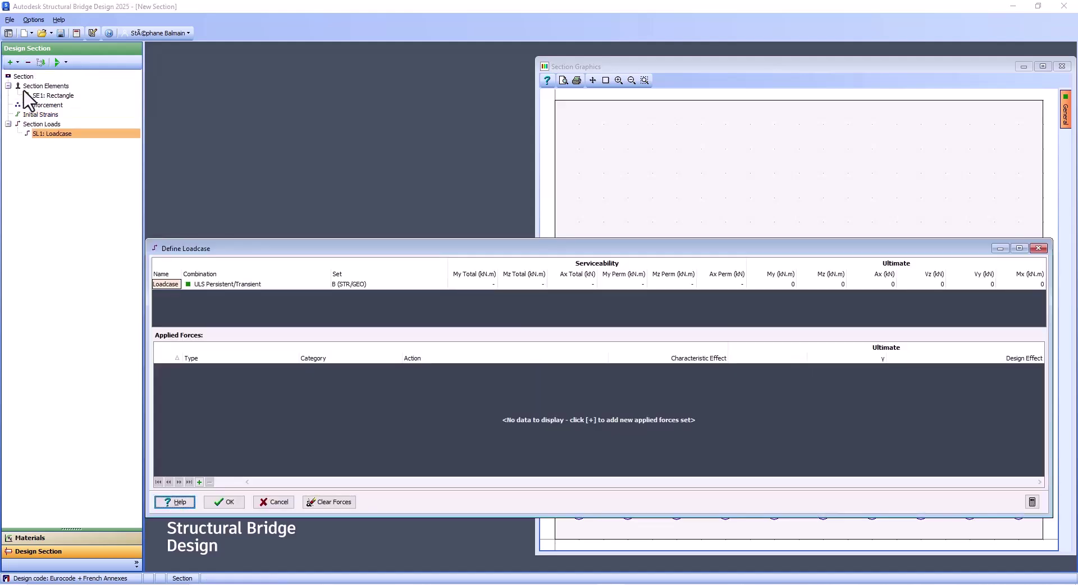
click(200, 482)
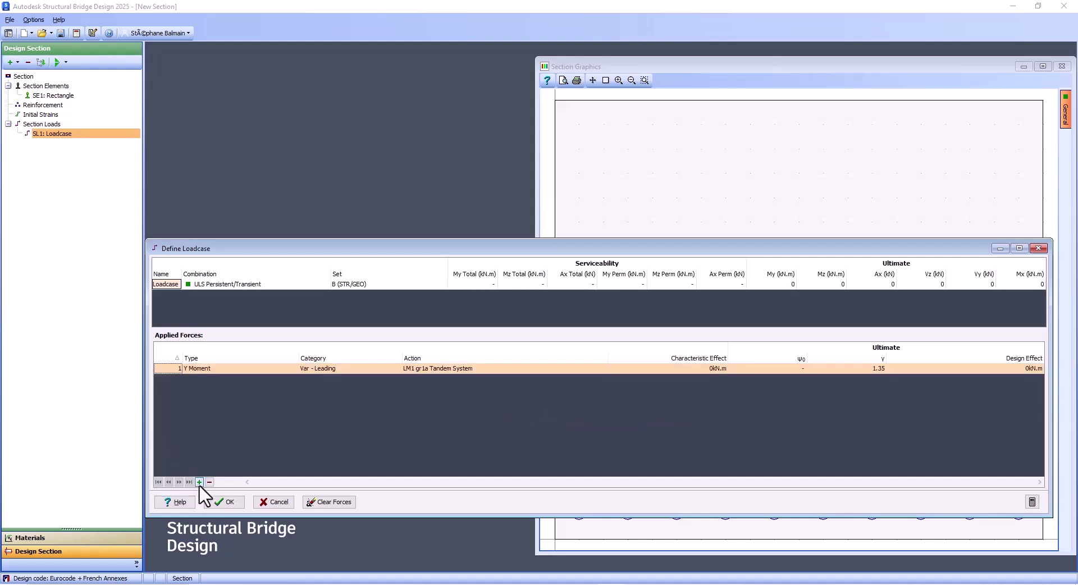
click(200, 482)
click(393, 368)
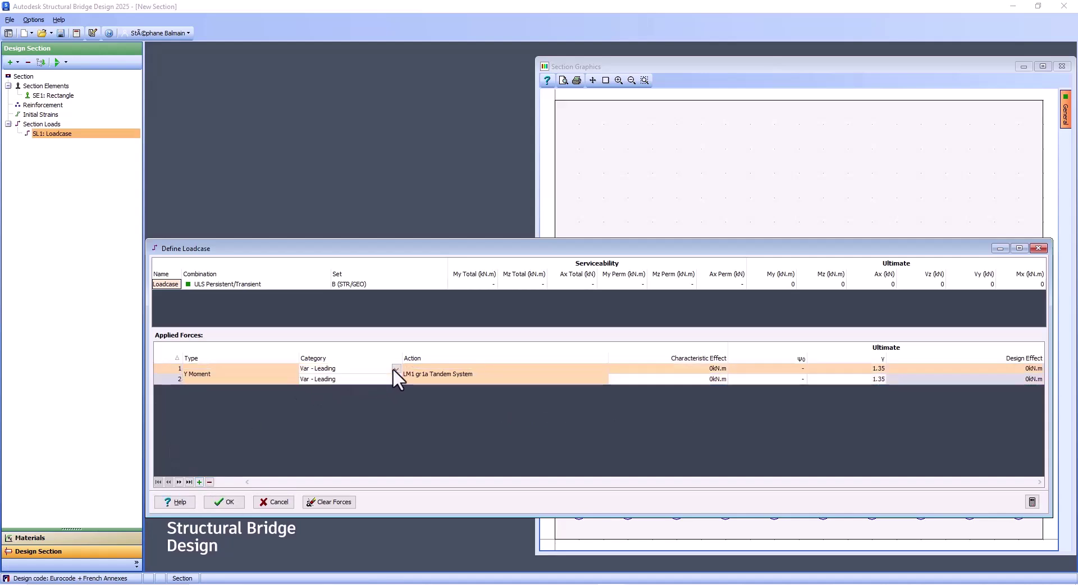
click(392, 369)
click(383, 377)
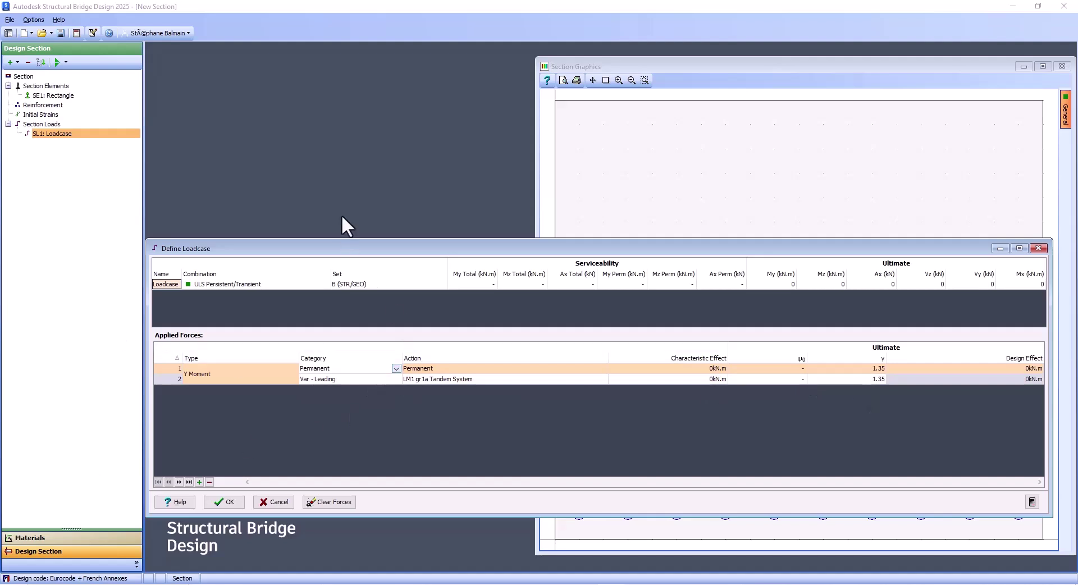
Name it ULS1 with 609.43 and 473.72 kN.m moments, second User defined with γ 1.5.
click(178, 284)
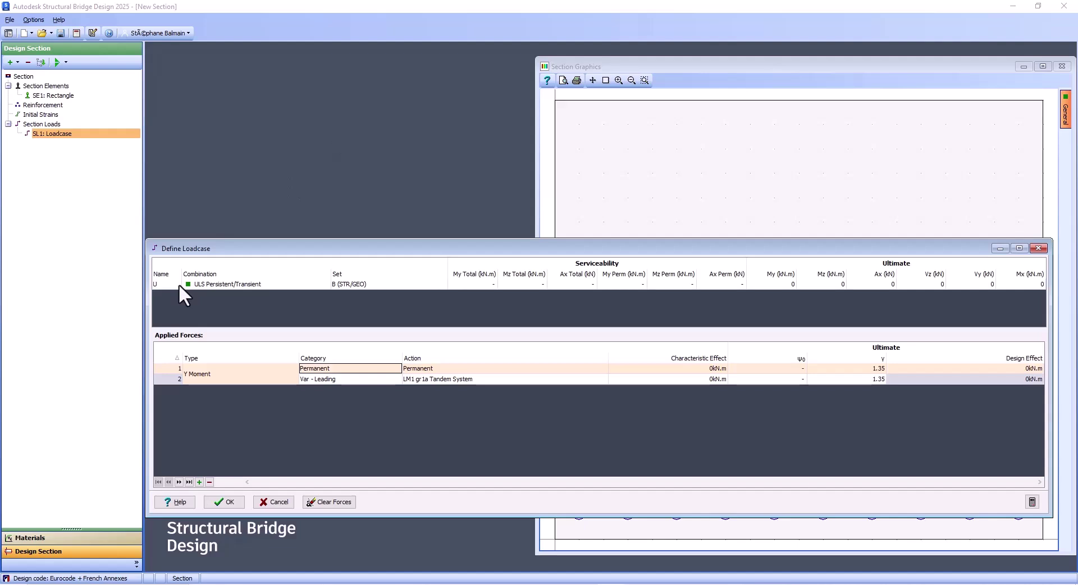
key(Return)
click(735, 380)
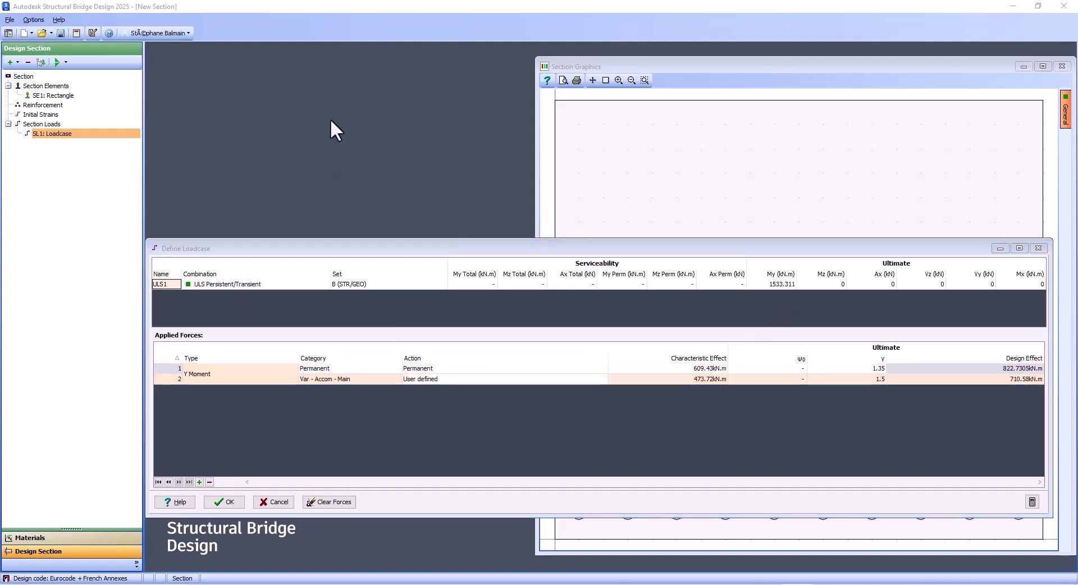
click(601, 380)
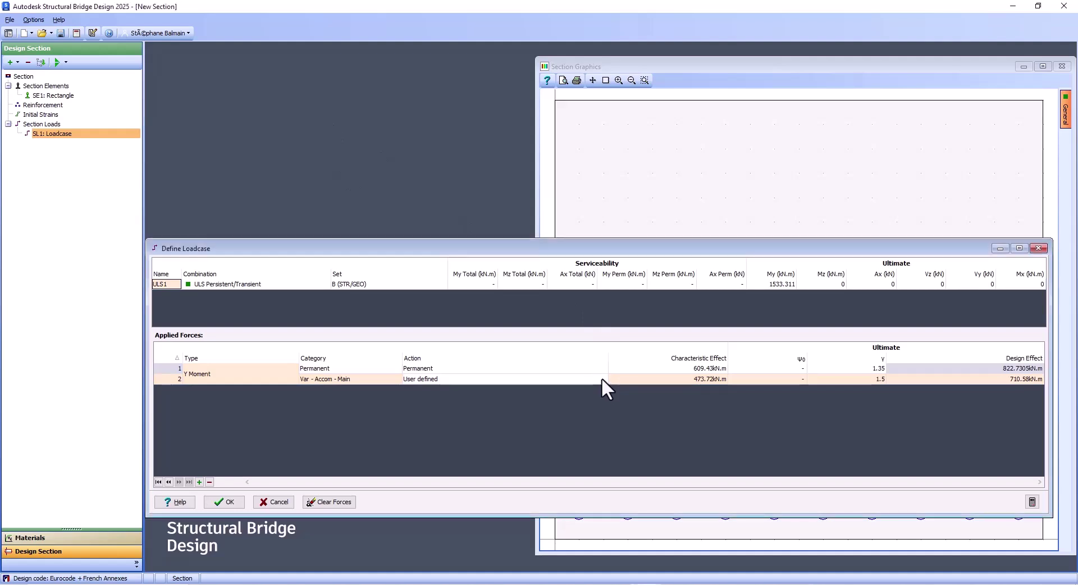
click(602, 380)
click(490, 498)
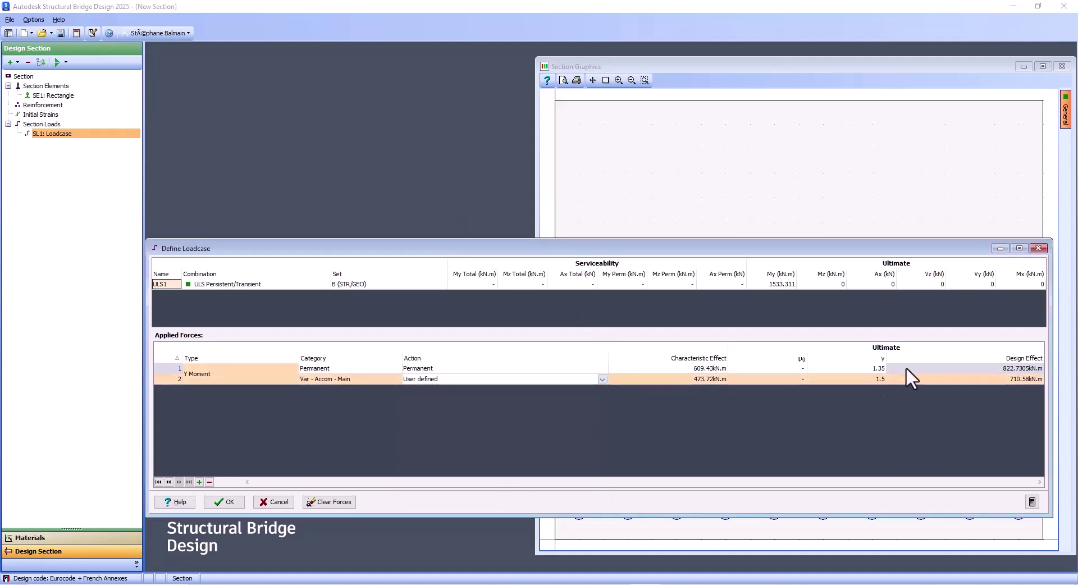
click(880, 379)
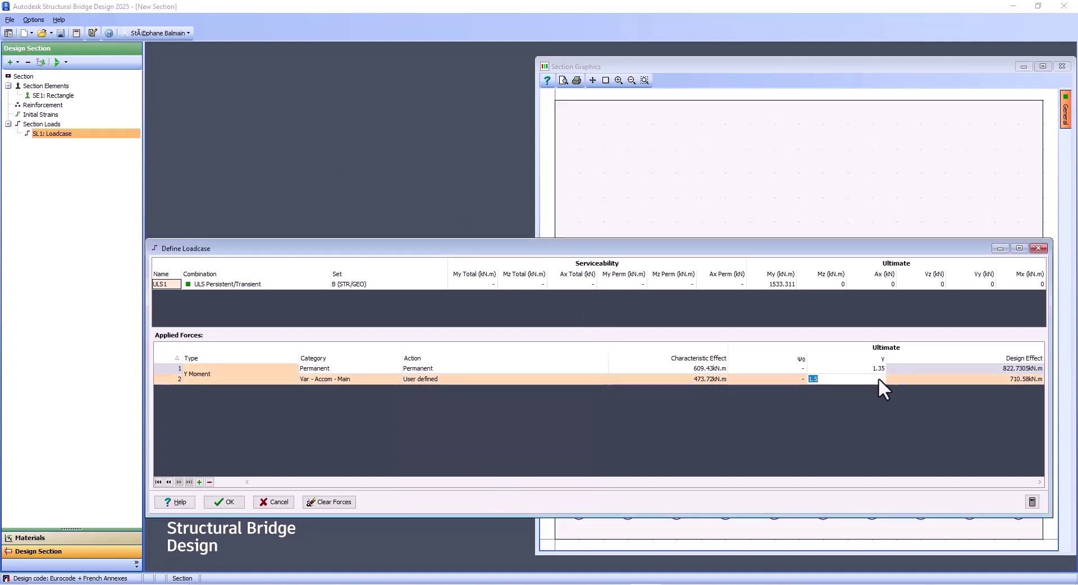
click(939, 379)
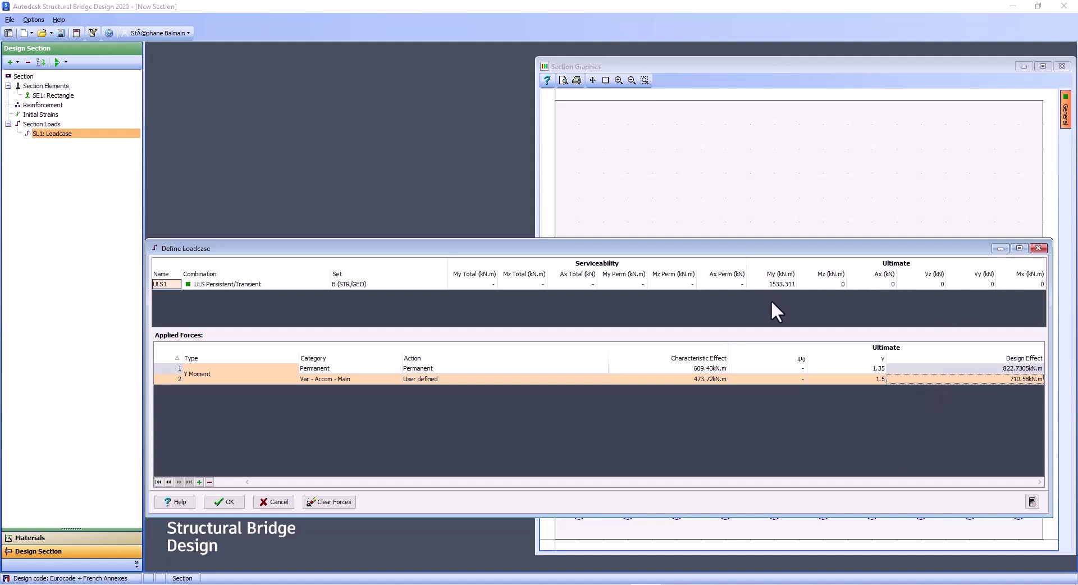
Add a second loadcase named SLS1 with SLS Characteristic combination.
click(333, 115)
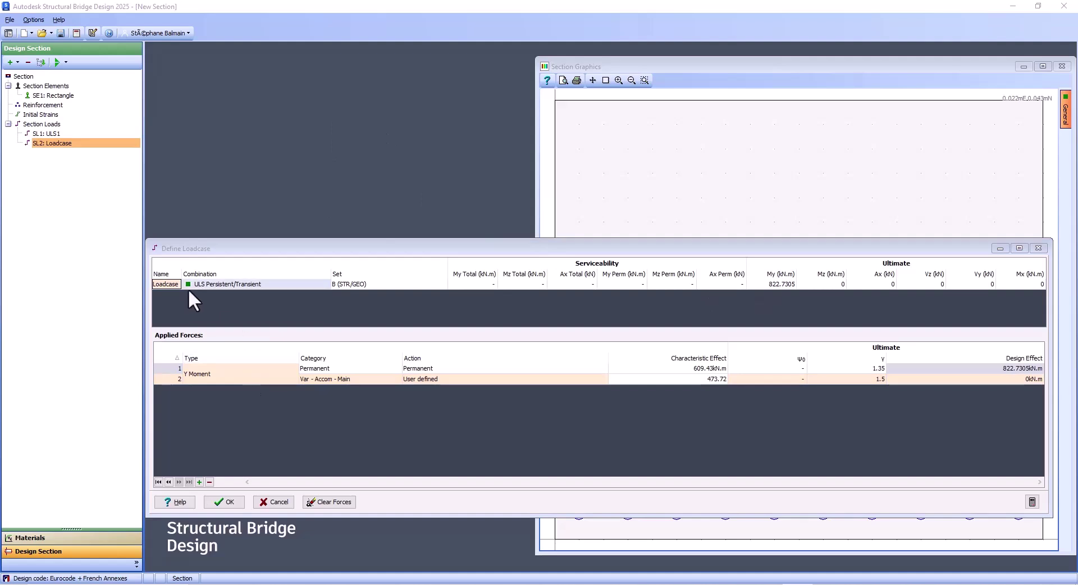
click(243, 286)
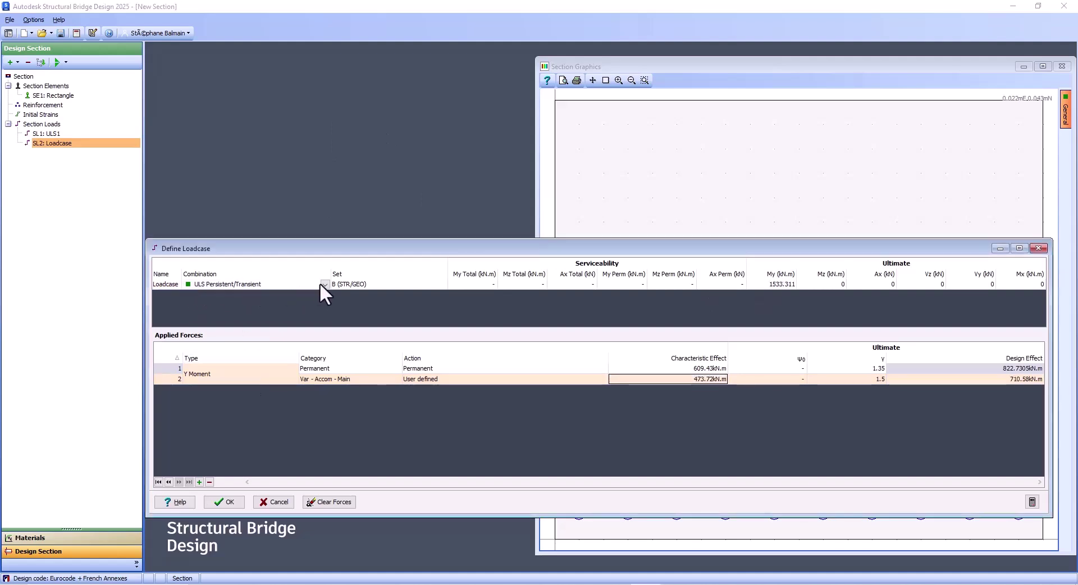
click(324, 284)
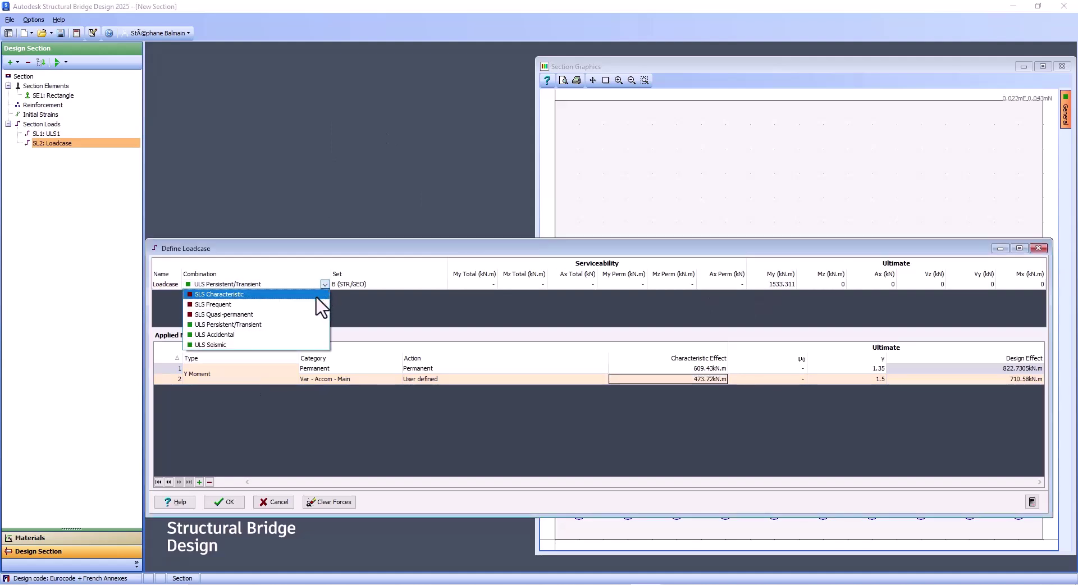
click(317, 297)
click(174, 285)
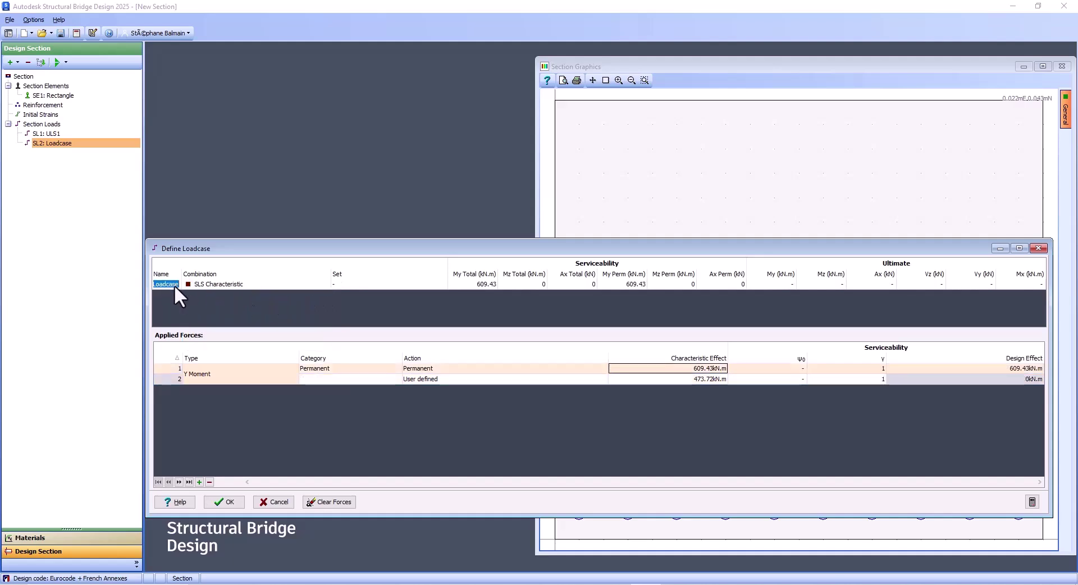
text(SLS1)
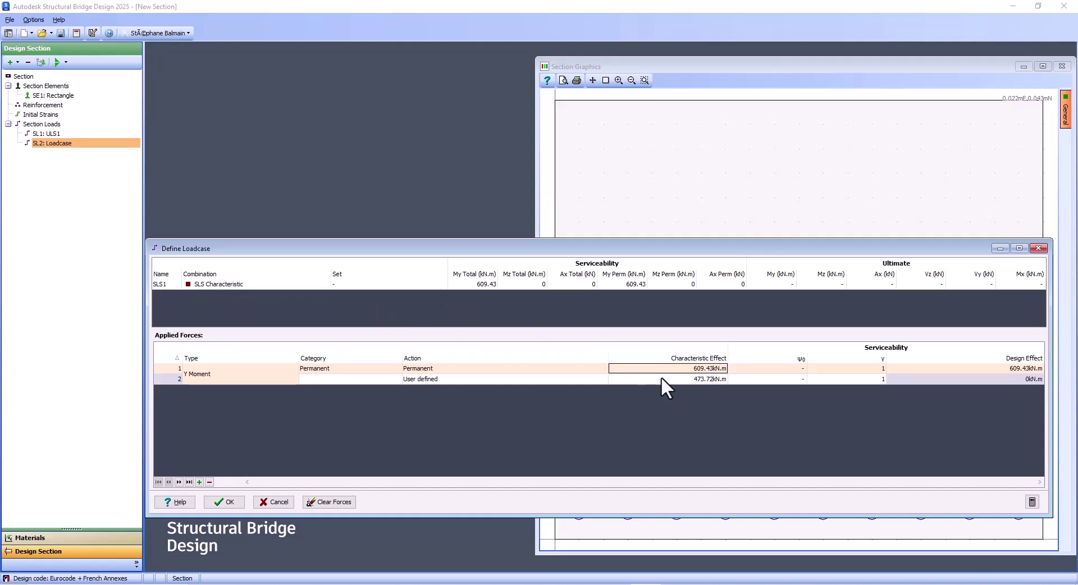
click(668, 371)
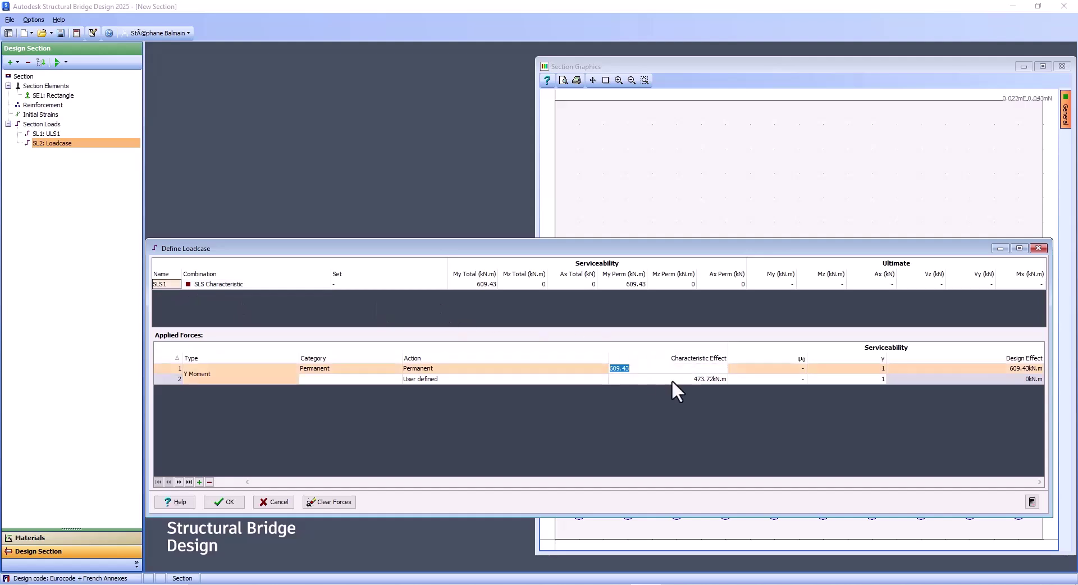
Set the second moment's category to Var - Other and save SLS1.
click(496, 379)
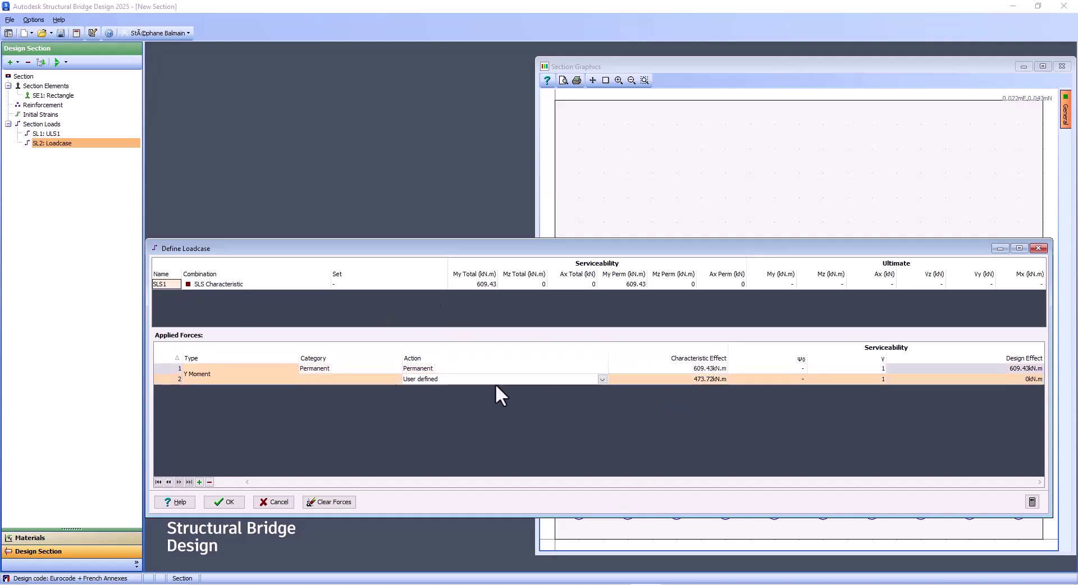
click(392, 381)
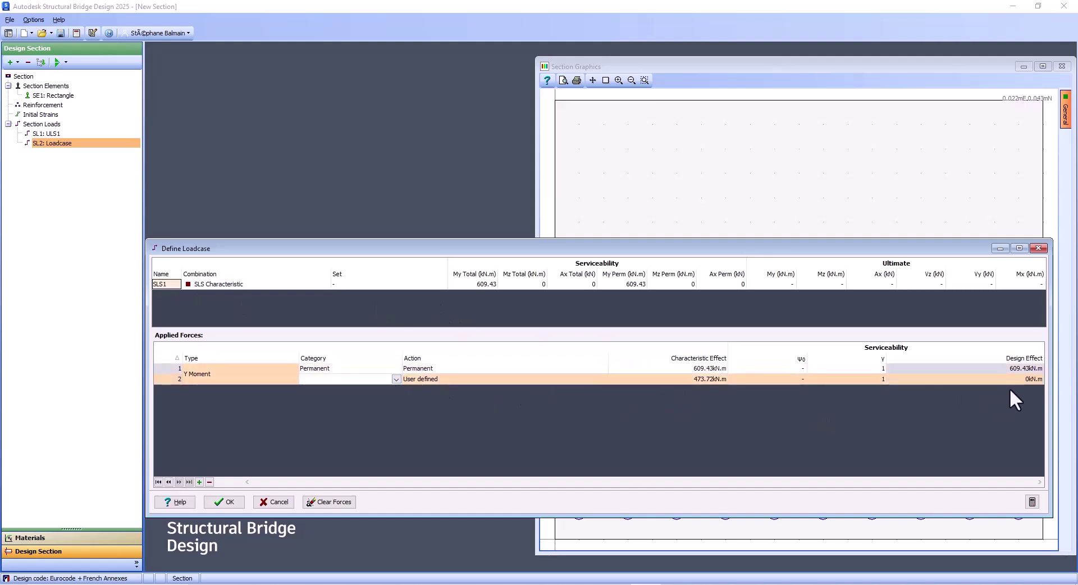
click(396, 379)
click(217, 355)
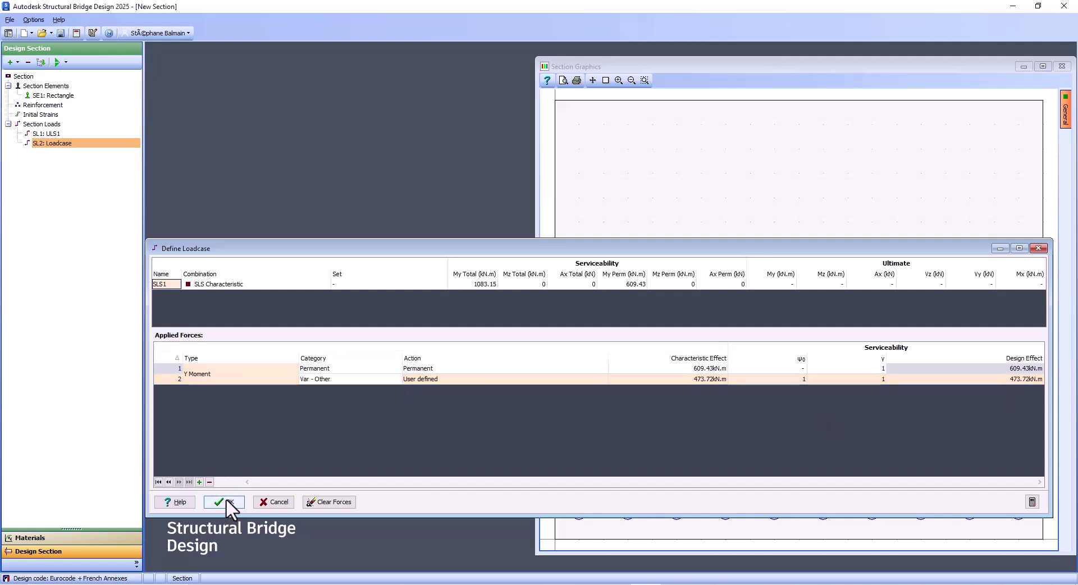
click(228, 502)
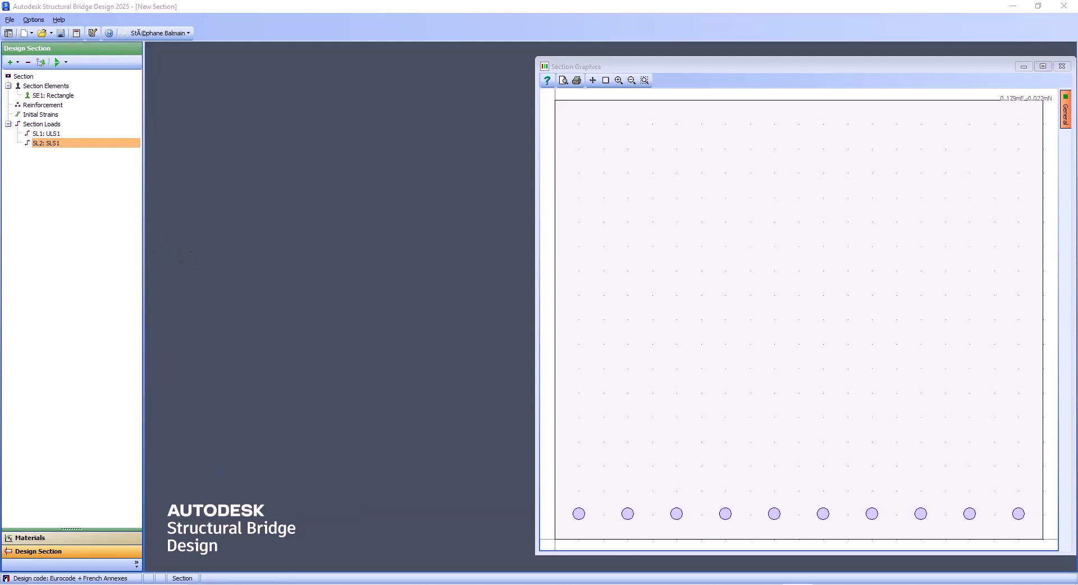
Run the Bending, Axial and Shear analysis for ULS1 and position the dialog beside the diagrams.
click(63, 62)
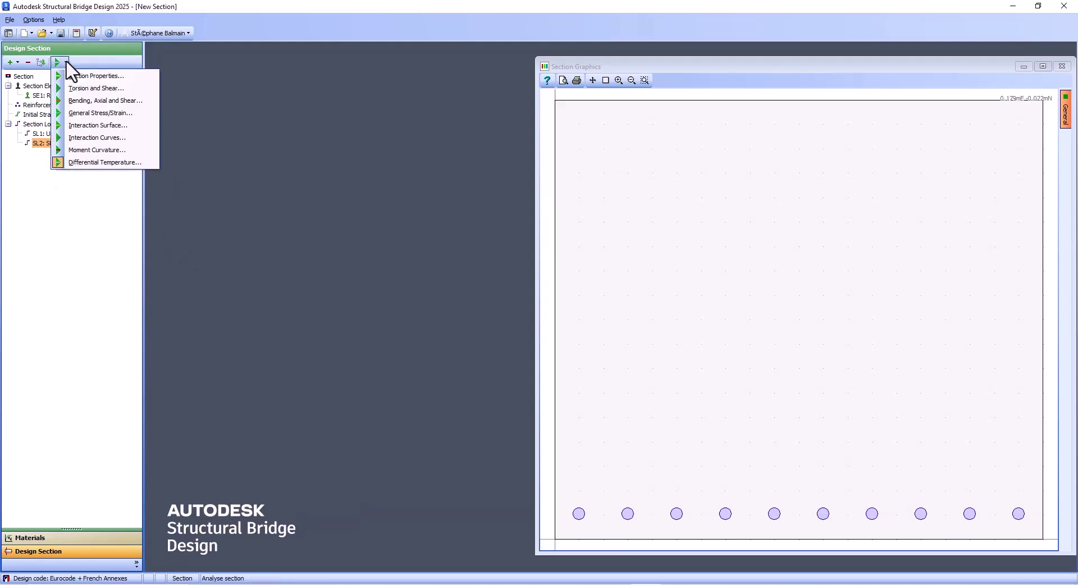
click(136, 101)
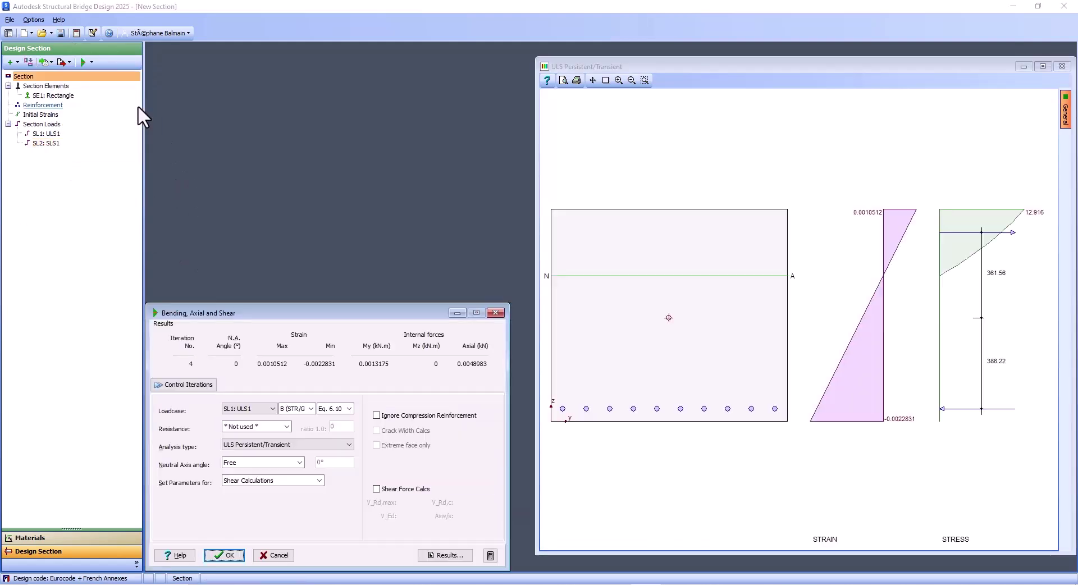
drag(303, 320, 320, 245)
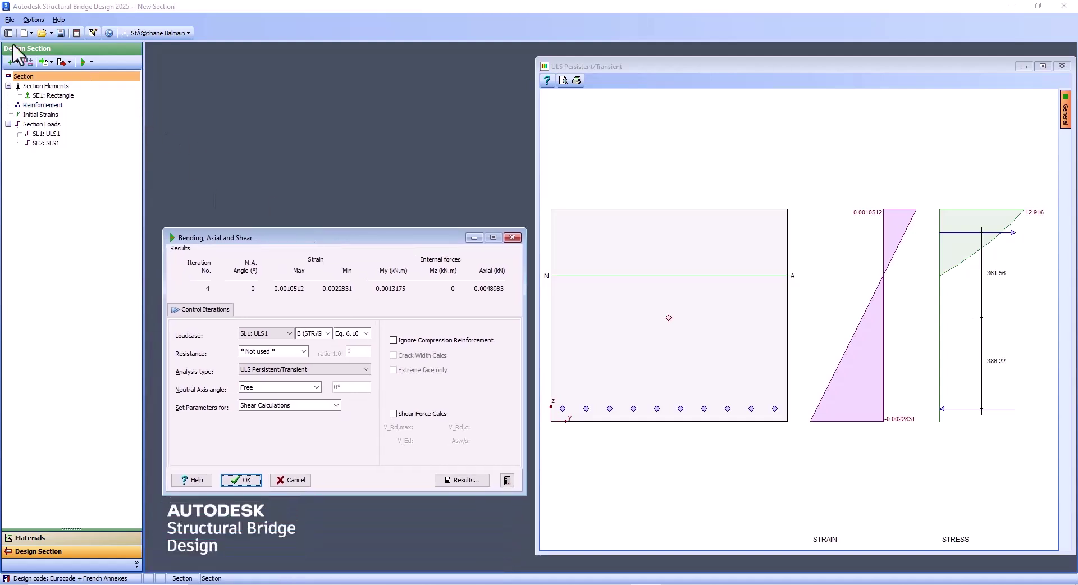
click(279, 528)
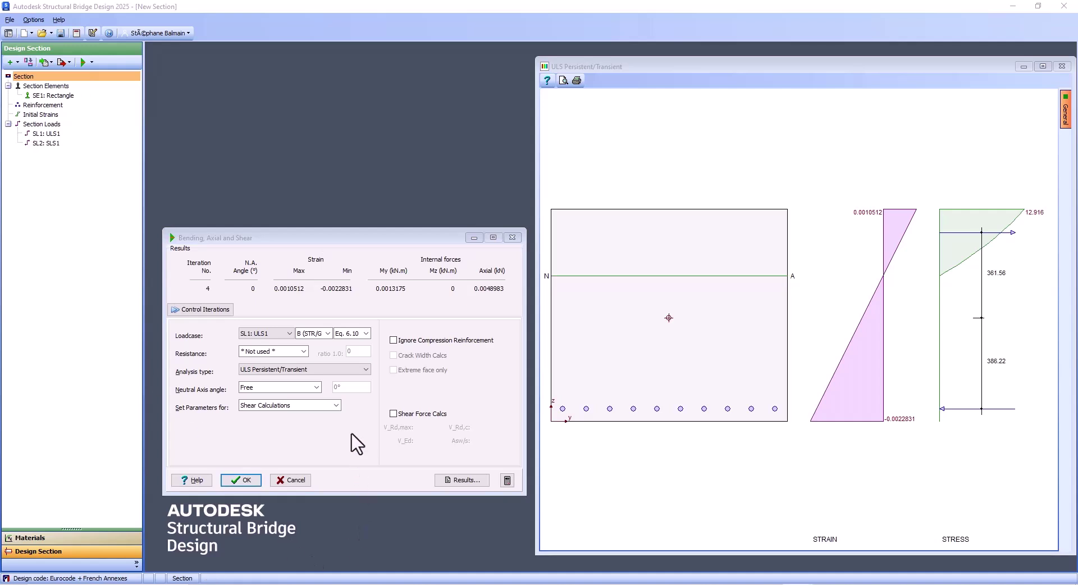
click(336, 407)
Switch to calculated creep with 45% relative humidity and an 18250-day concrete age.
click(336, 406)
click(327, 422)
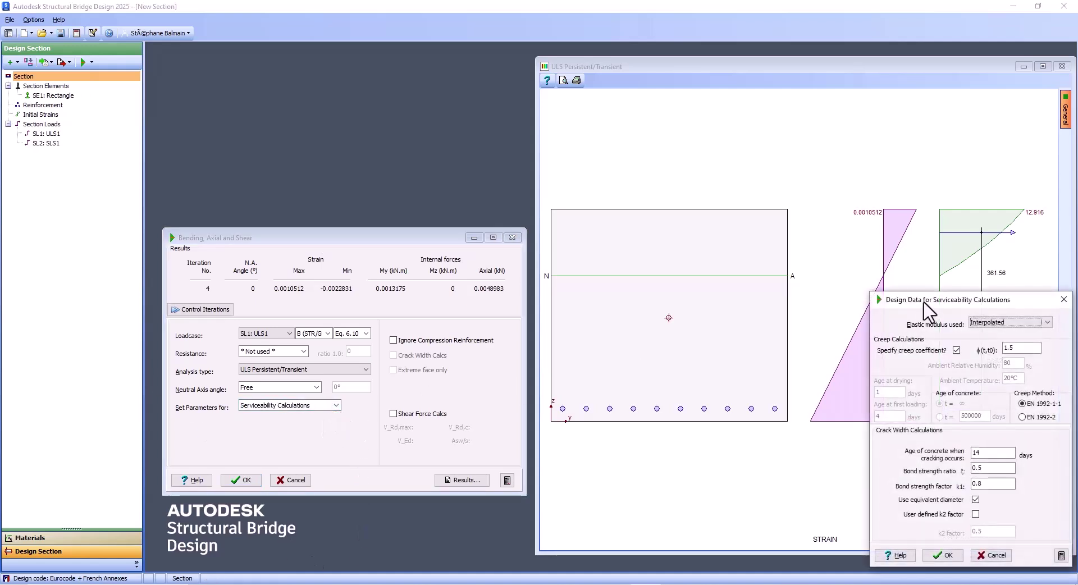
click(530, 289)
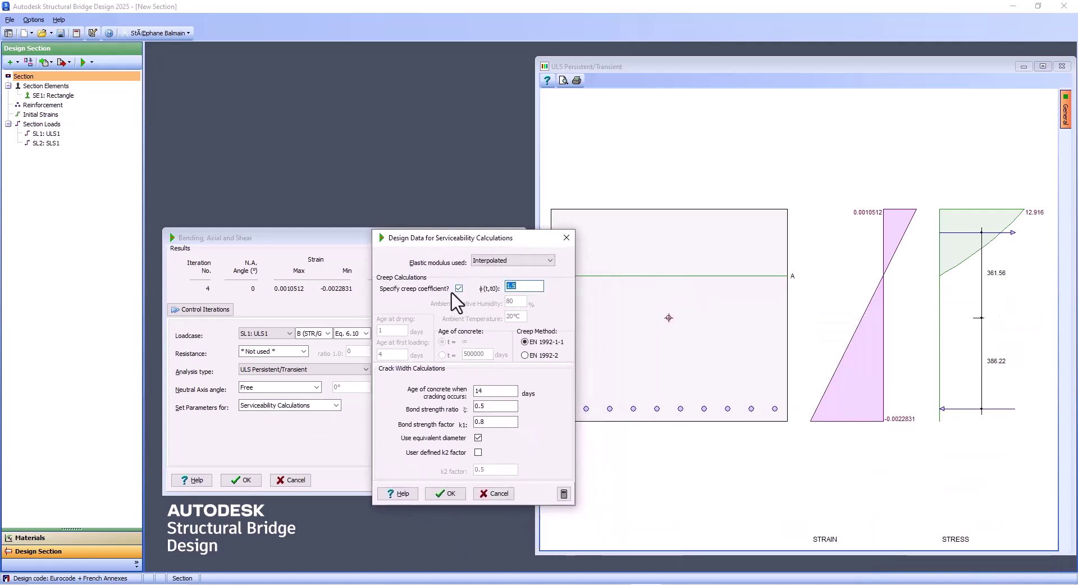
text(3.)
click(459, 289)
click(512, 302)
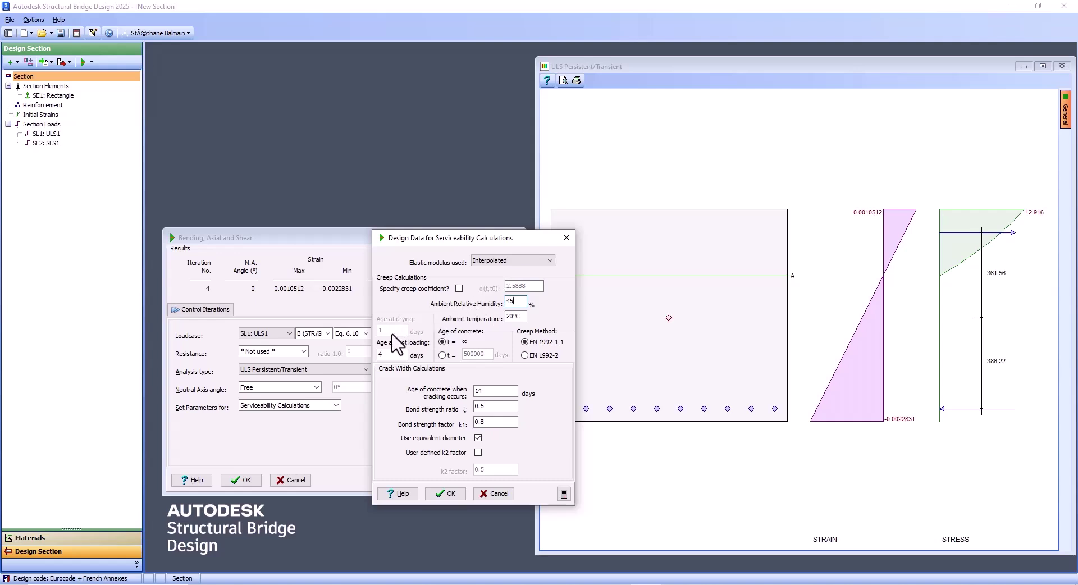
click(442, 355)
click(393, 354)
Set 3-day loading age, 28-day cracking age and the long-term elastic modulus.
drag(380, 357, 375, 360)
drag(510, 391, 416, 386)
text(28)
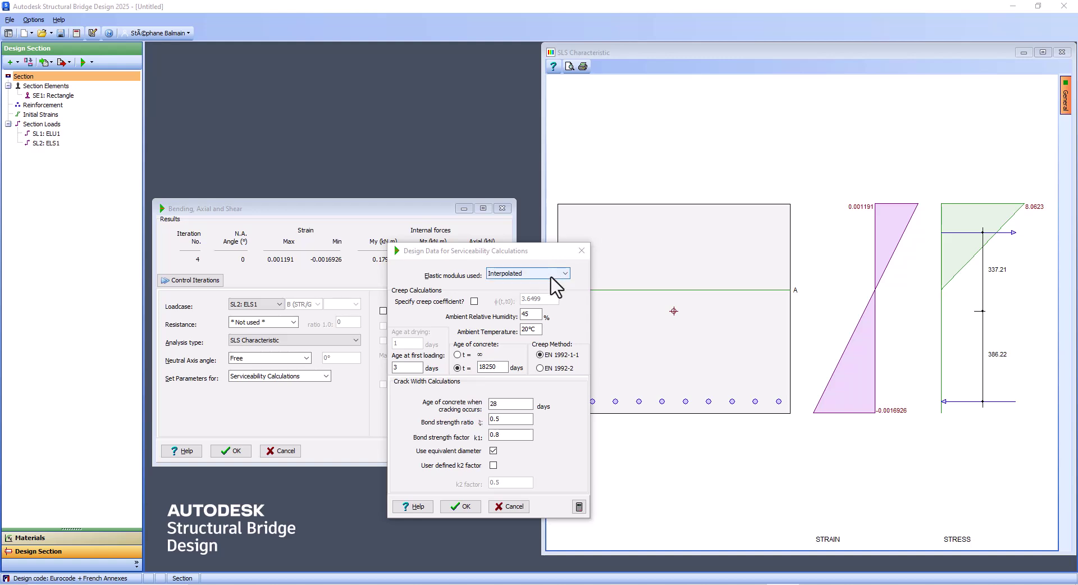
click(551, 275)
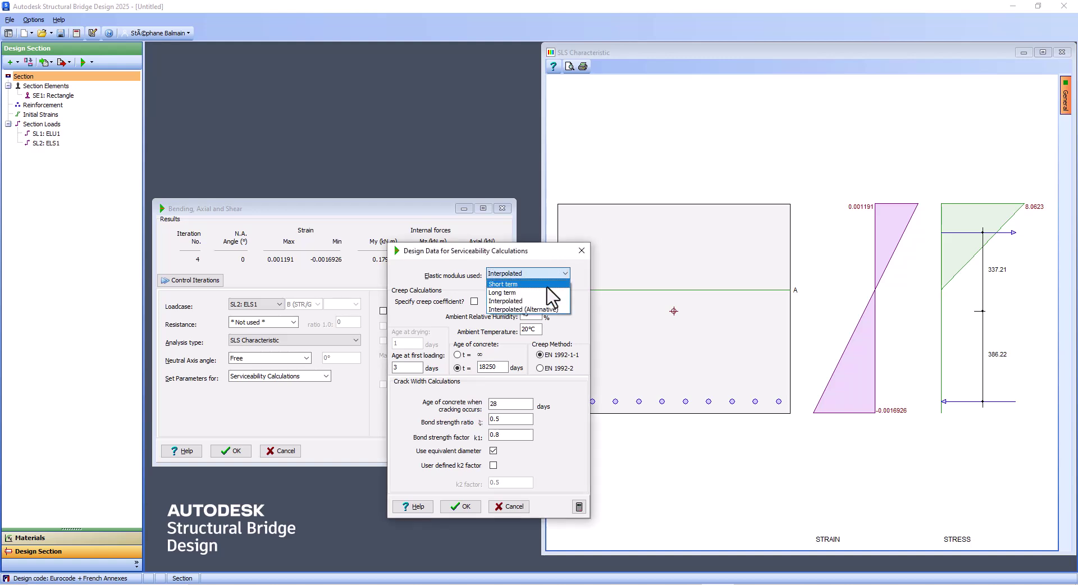
click(548, 293)
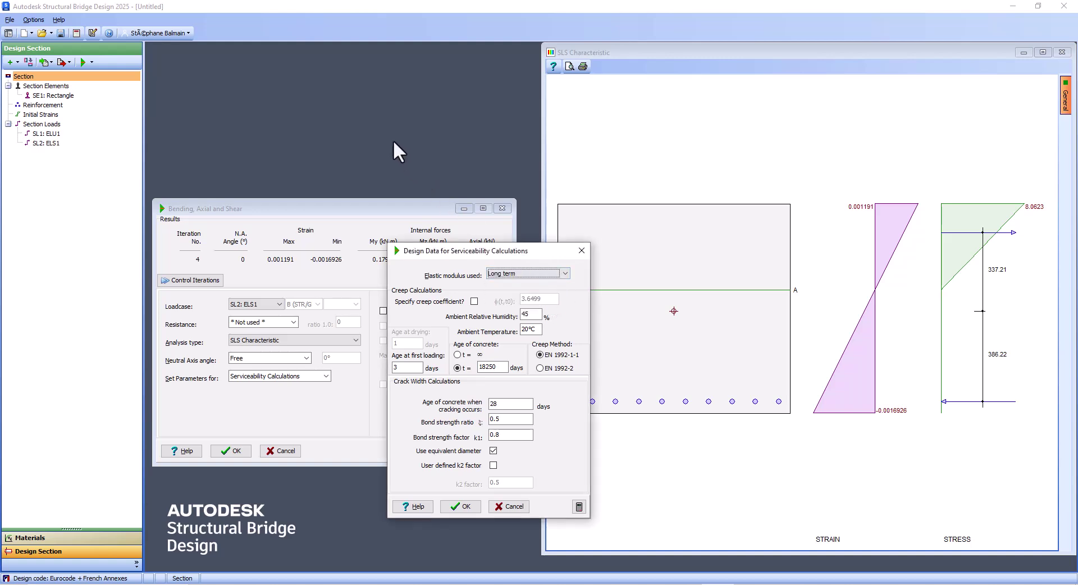
click(460, 506)
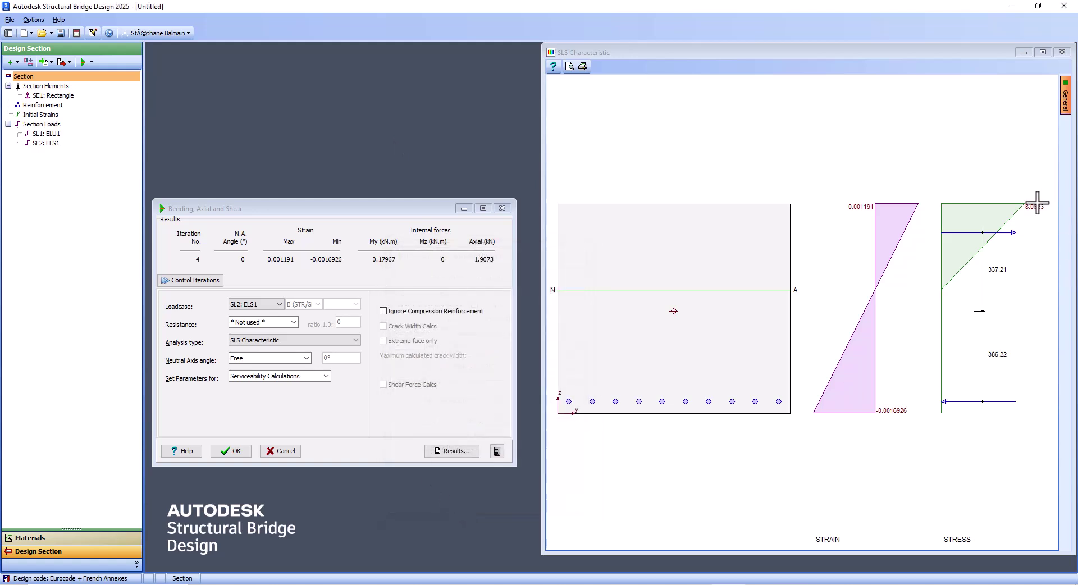
Open the serviceability results report in the Results Viewer.
click(454, 451)
scroll(486, 394, down, 4)
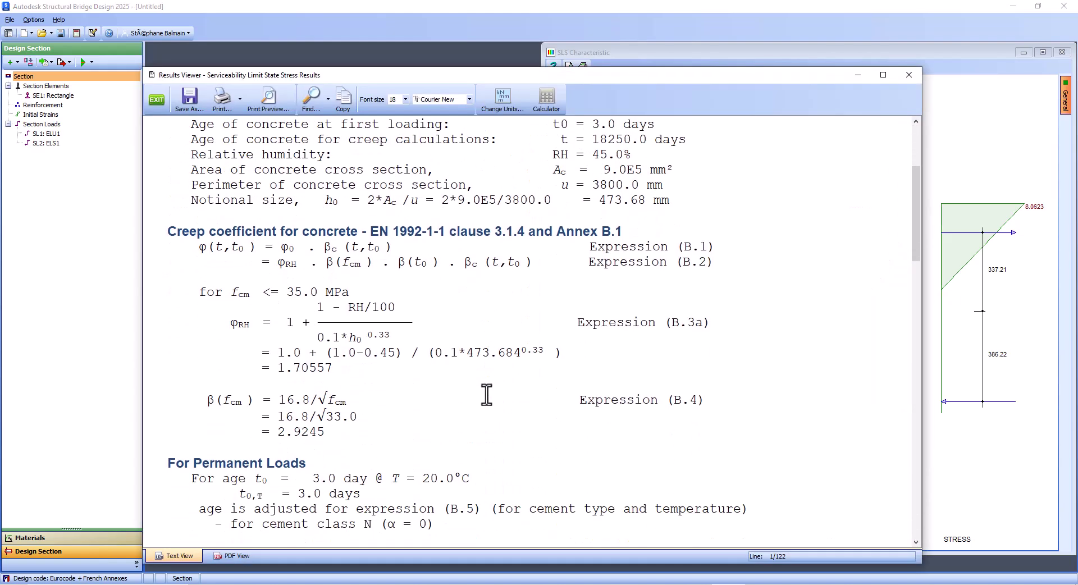
scroll(486, 394, down, 3)
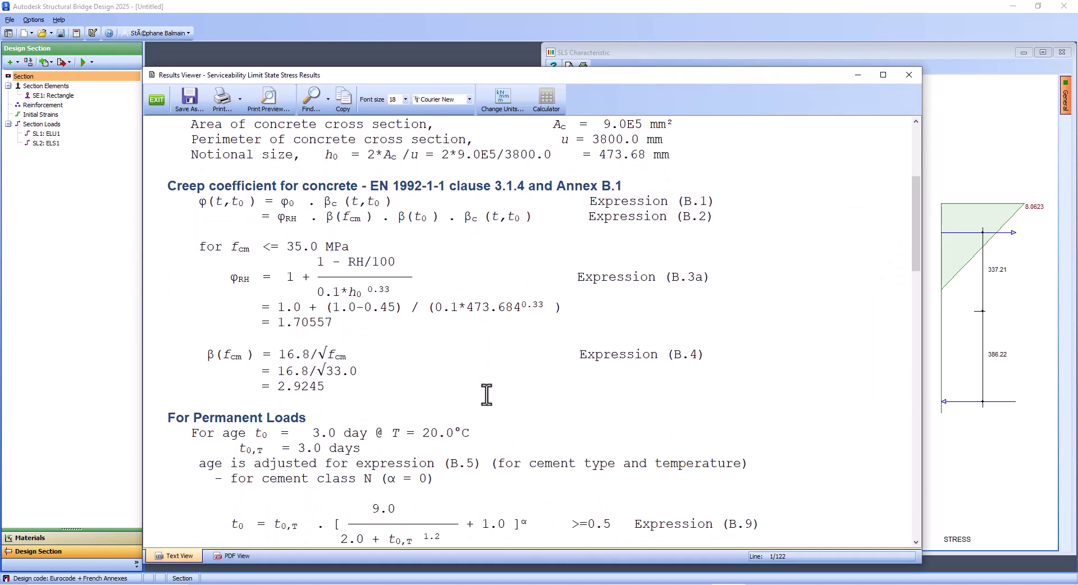
scroll(486, 395, up, 5)
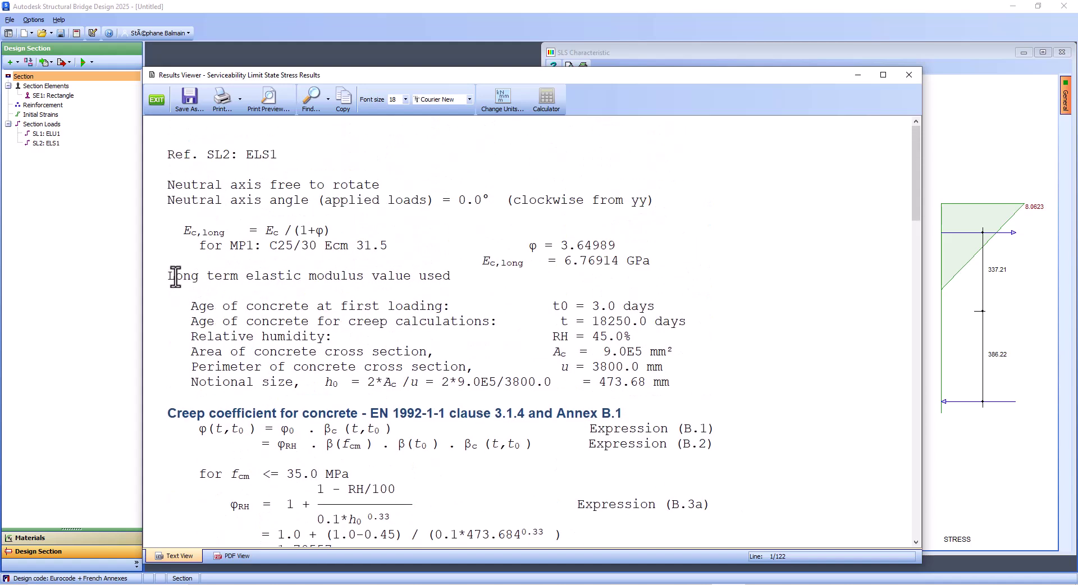
drag(174, 276, 443, 282)
click(454, 337)
Highlight concrete stress 8.0623436 MPa and reinforcement stress -304.8826 MPa.
scroll(453, 338, down, 9)
scroll(453, 338, down, 10)
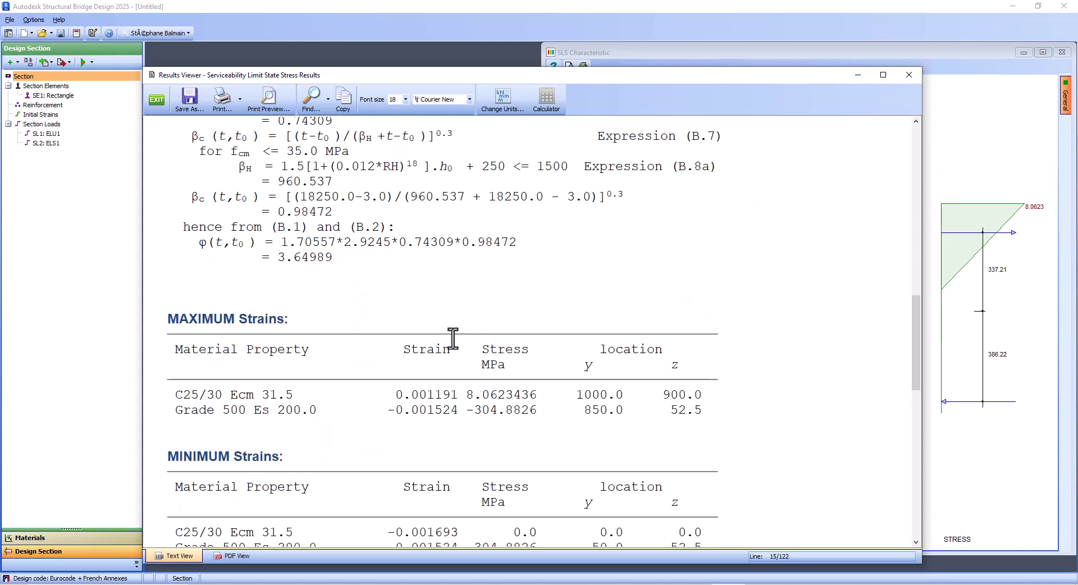
scroll(454, 339, down, 2)
drag(466, 304, 538, 302)
scroll(517, 357, down, 2)
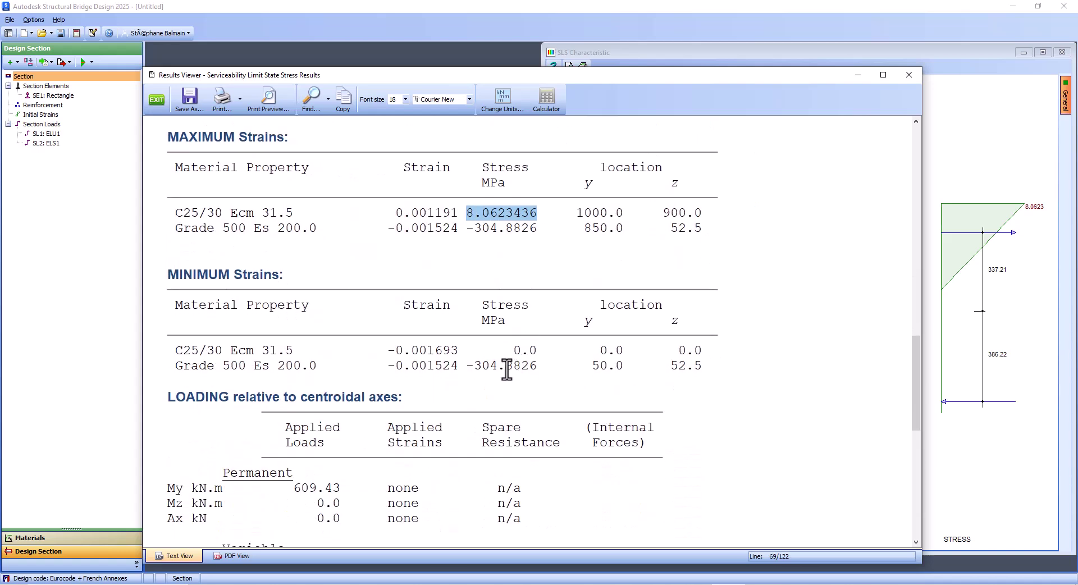
click(473, 367)
drag(473, 367, 540, 368)
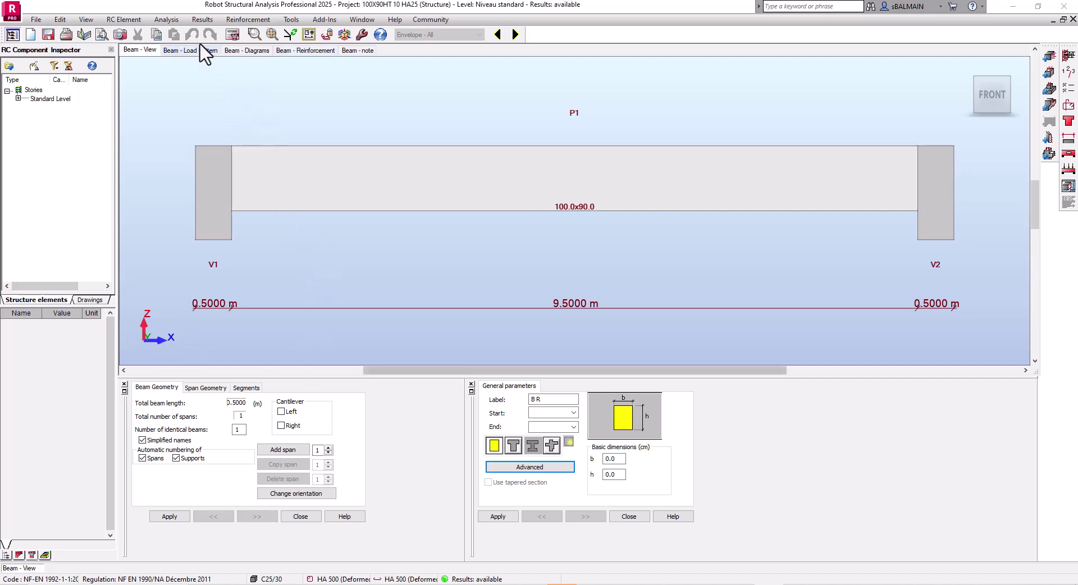
Check the beam's story parameters (50 years, 3-day loading, 45% humidity) and show its load pattern.
click(437, 236)
click(528, 135)
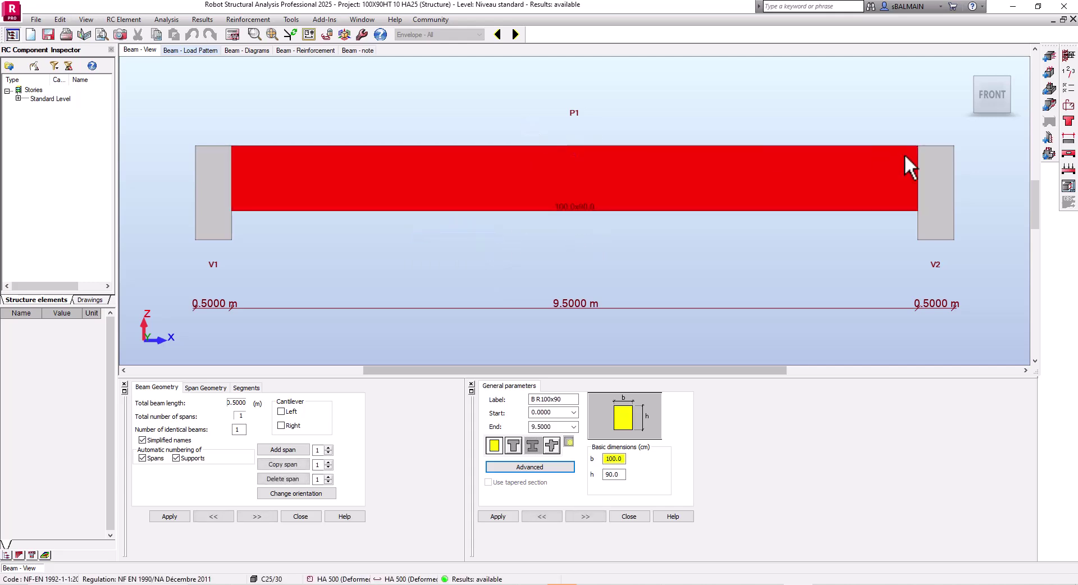
click(913, 236)
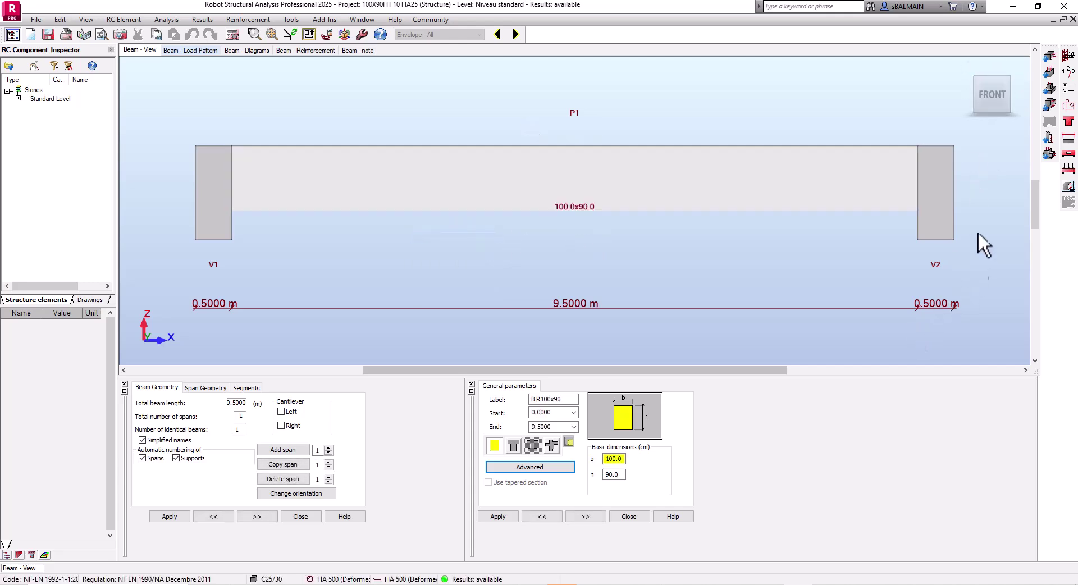
click(1070, 80)
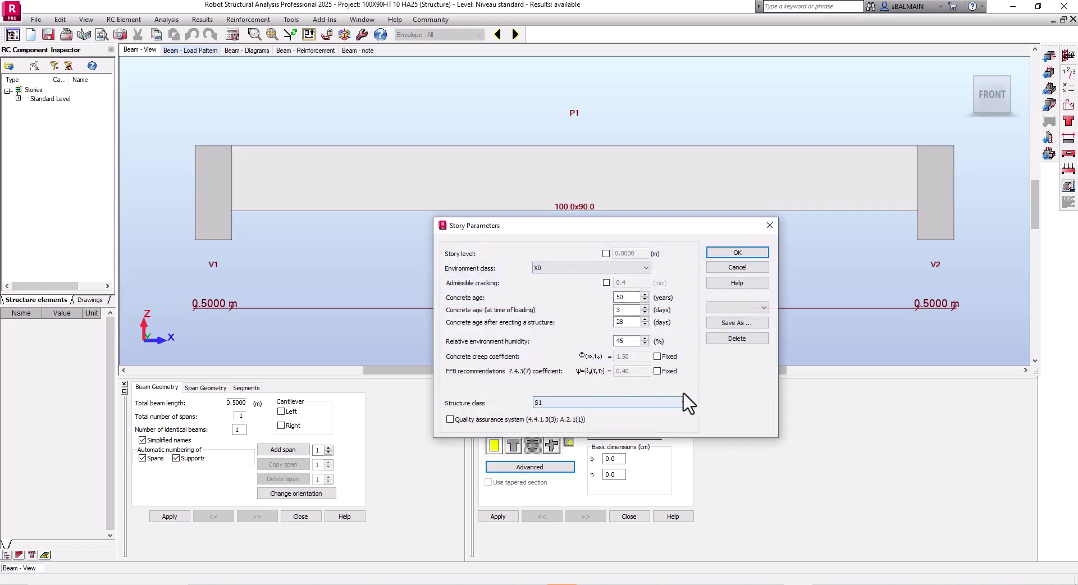
click(745, 262)
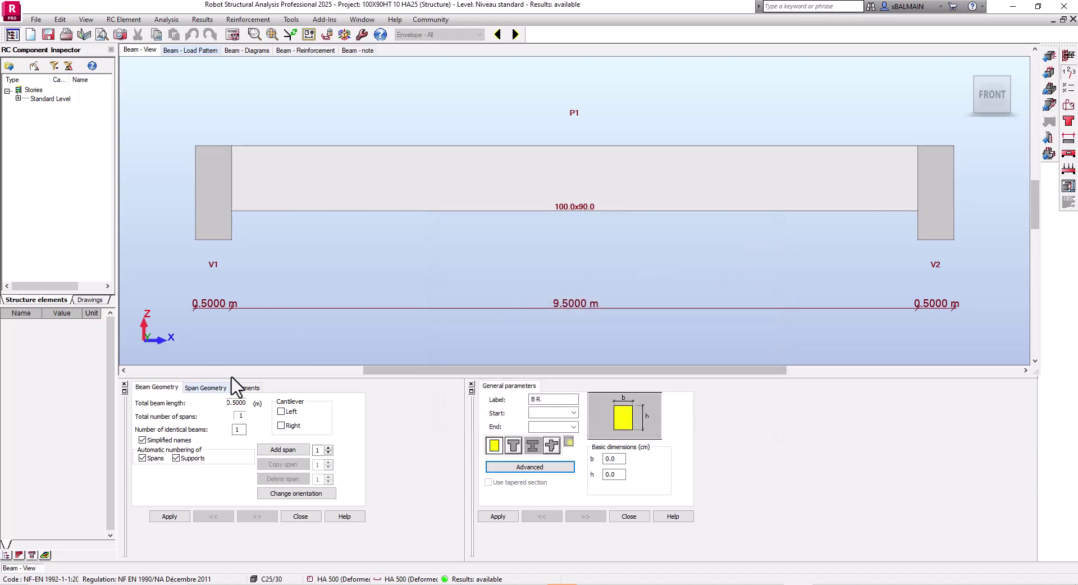
click(188, 50)
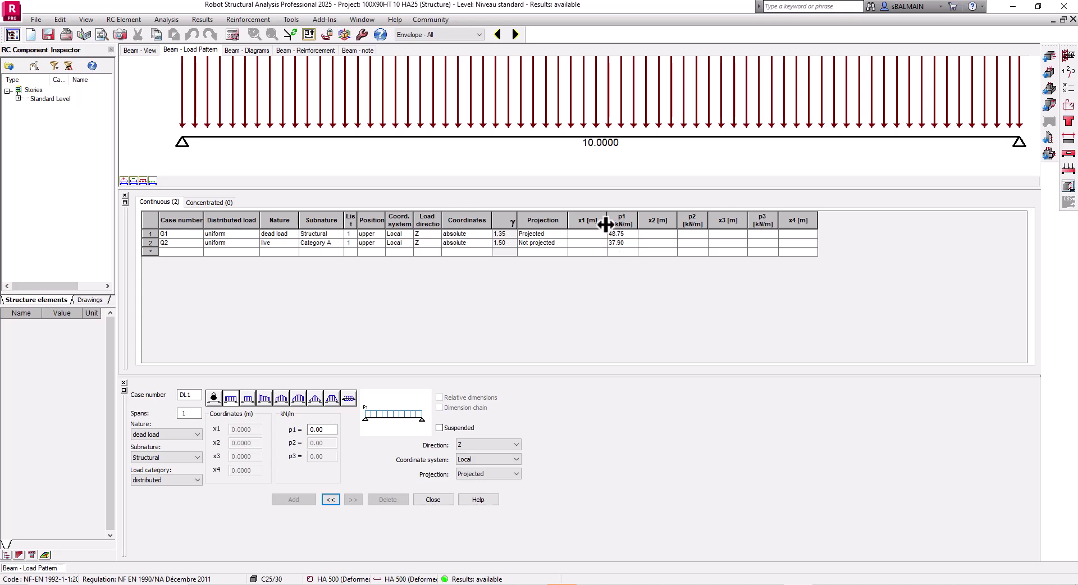
Show the beam diagrams switched to SLS results, giving a 1083.15 kN·m span moment.
click(251, 52)
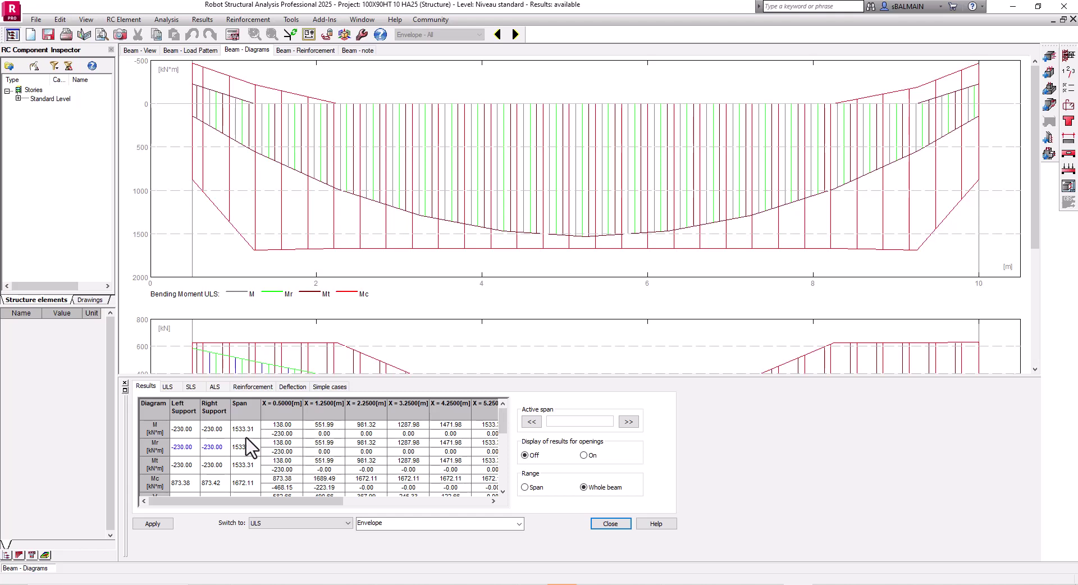
click(292, 524)
click(288, 542)
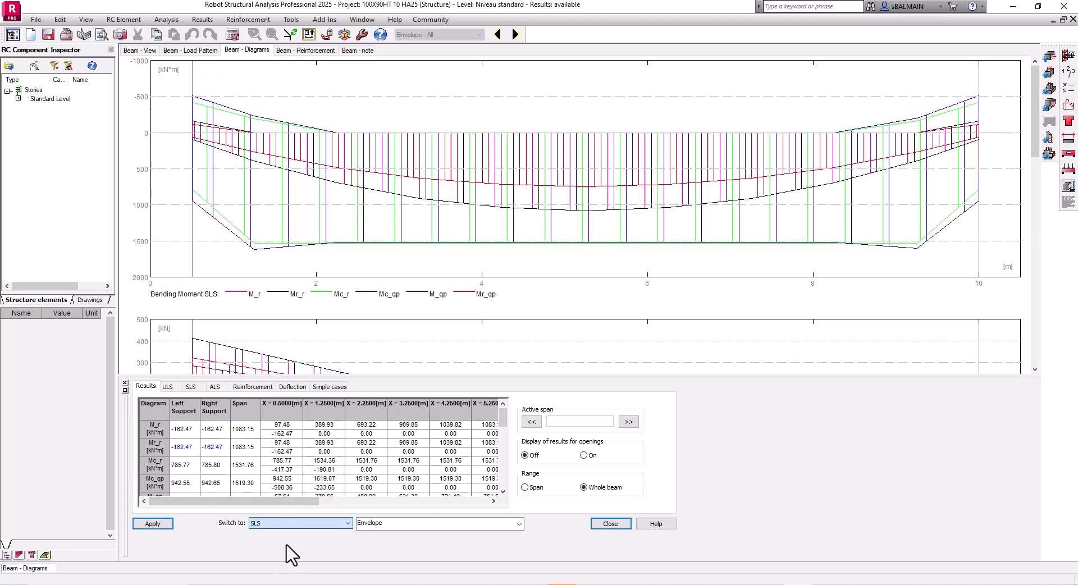